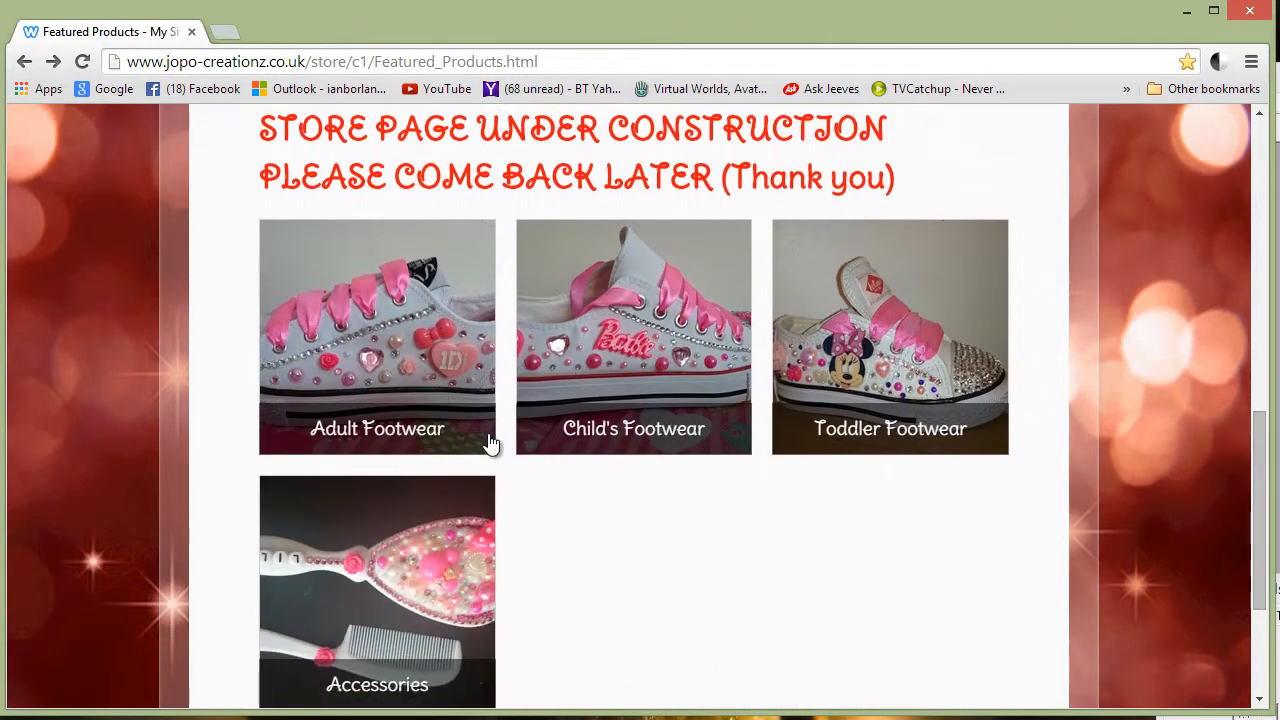
# Open the store's Adult Footwear category and capture the "Frozen" Lo Pumps thumbnail as a new image in Paint Shop Pro
pyautogui.click(417, 420)
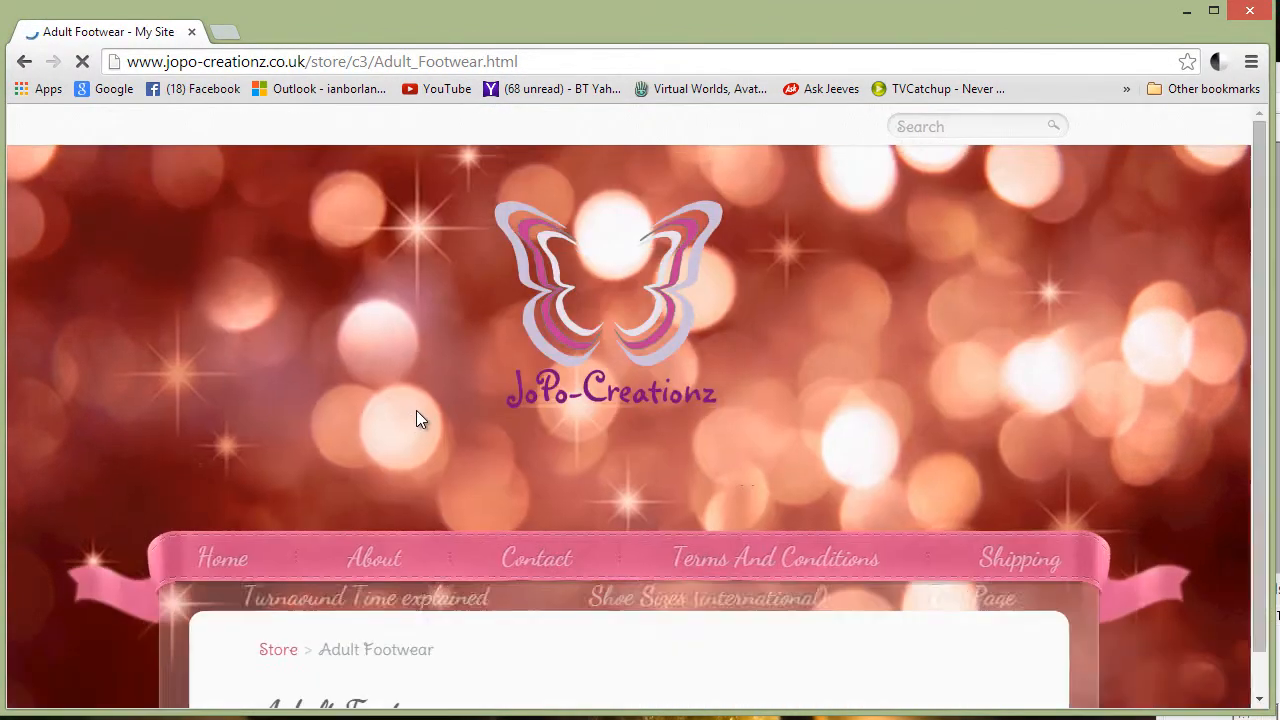
pyautogui.moveTo(1256, 285); pyautogui.dragTo(1263, 493)
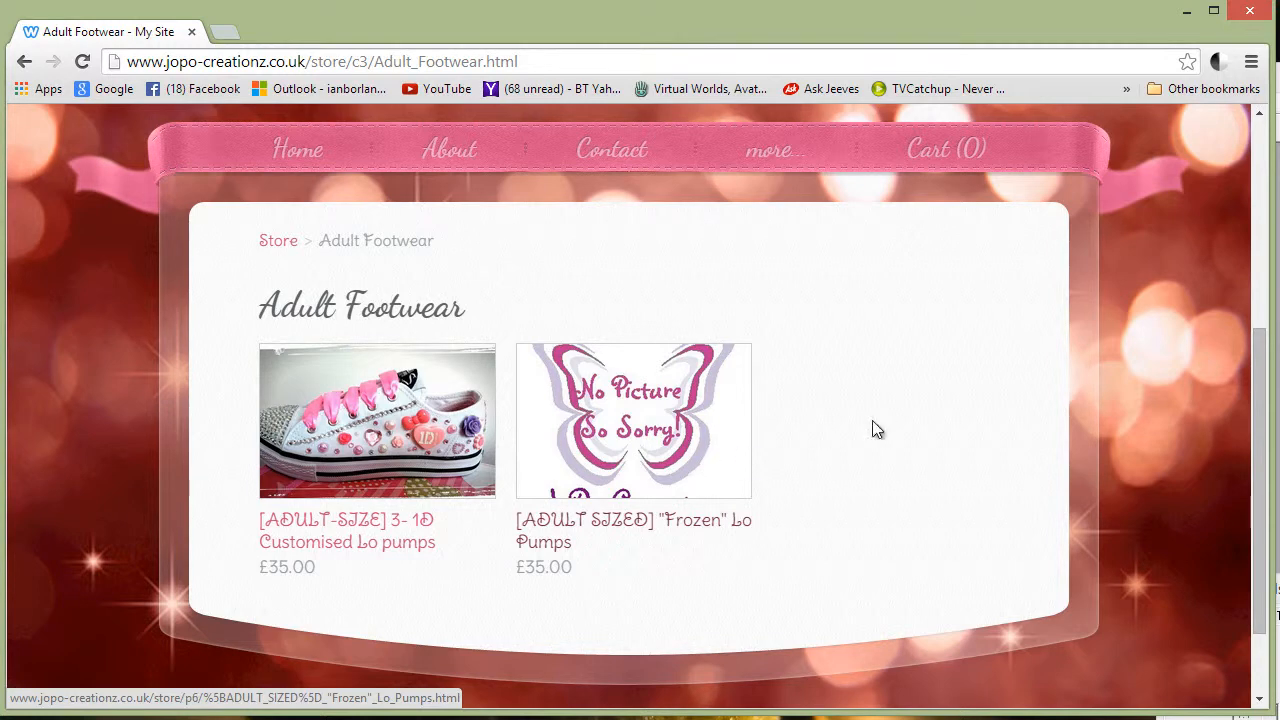
pyautogui.click(1278, 455)
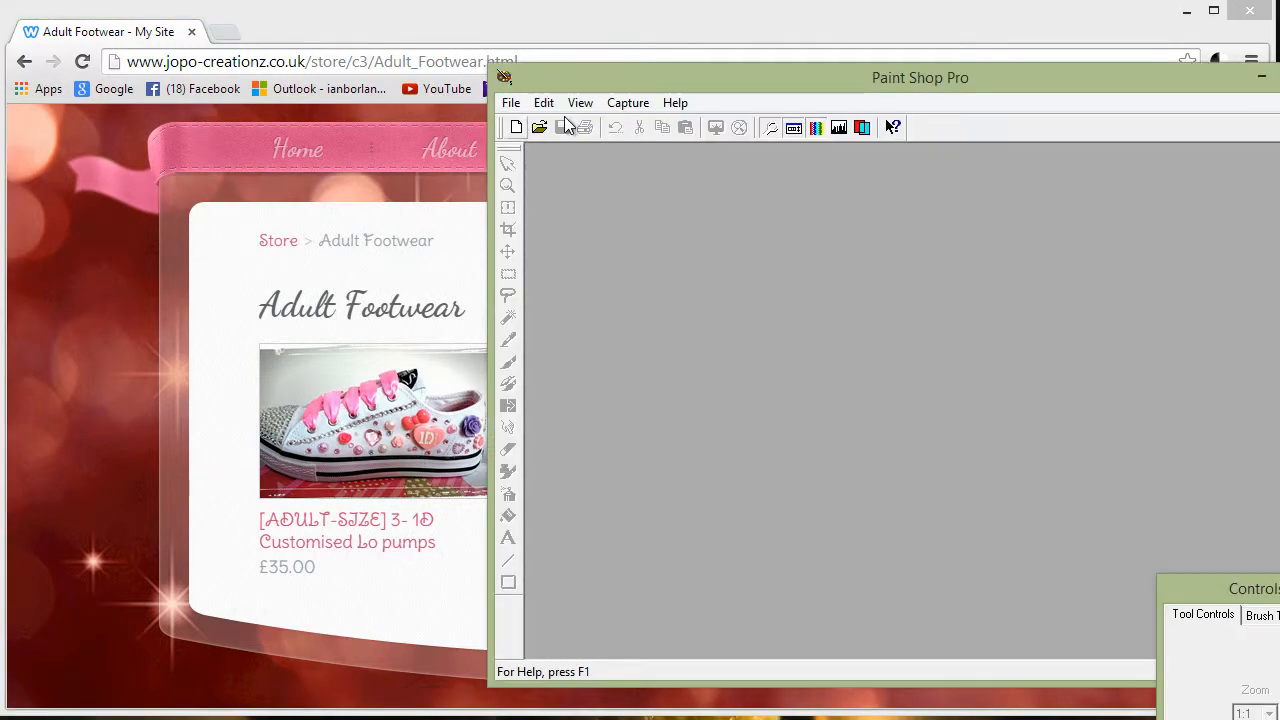
pyautogui.click(621, 104)
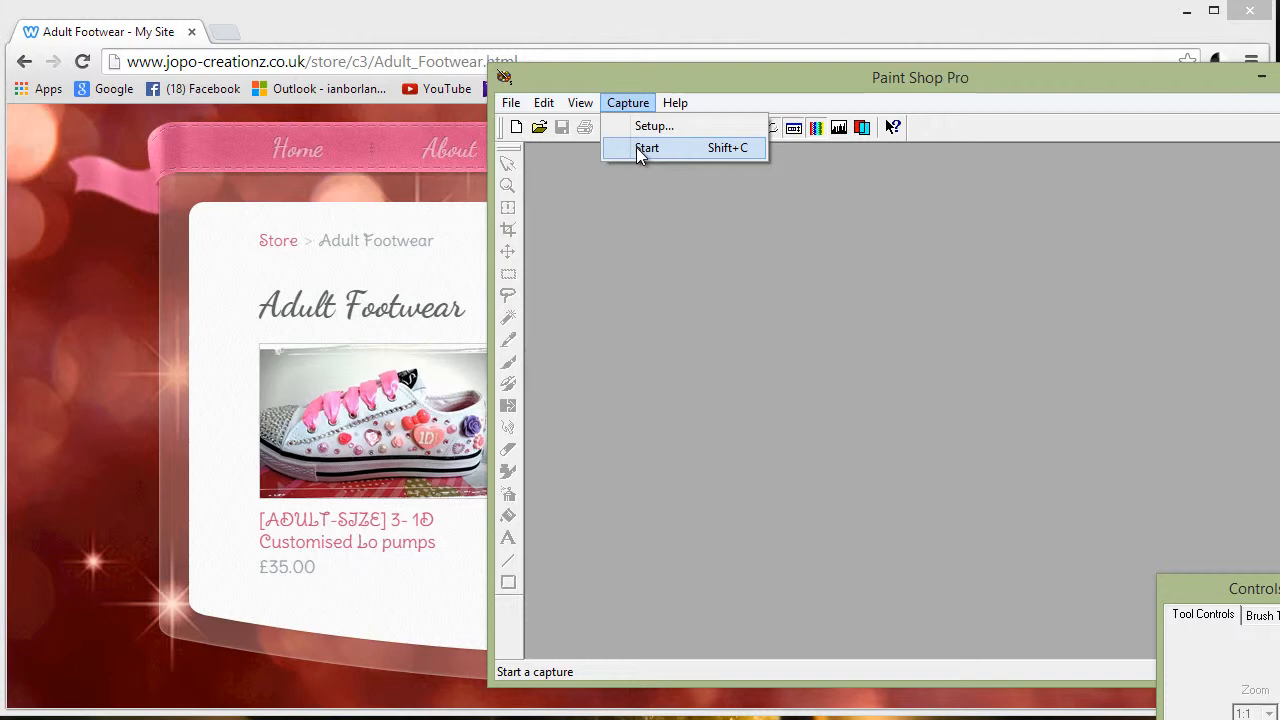
pyautogui.click(636, 147)
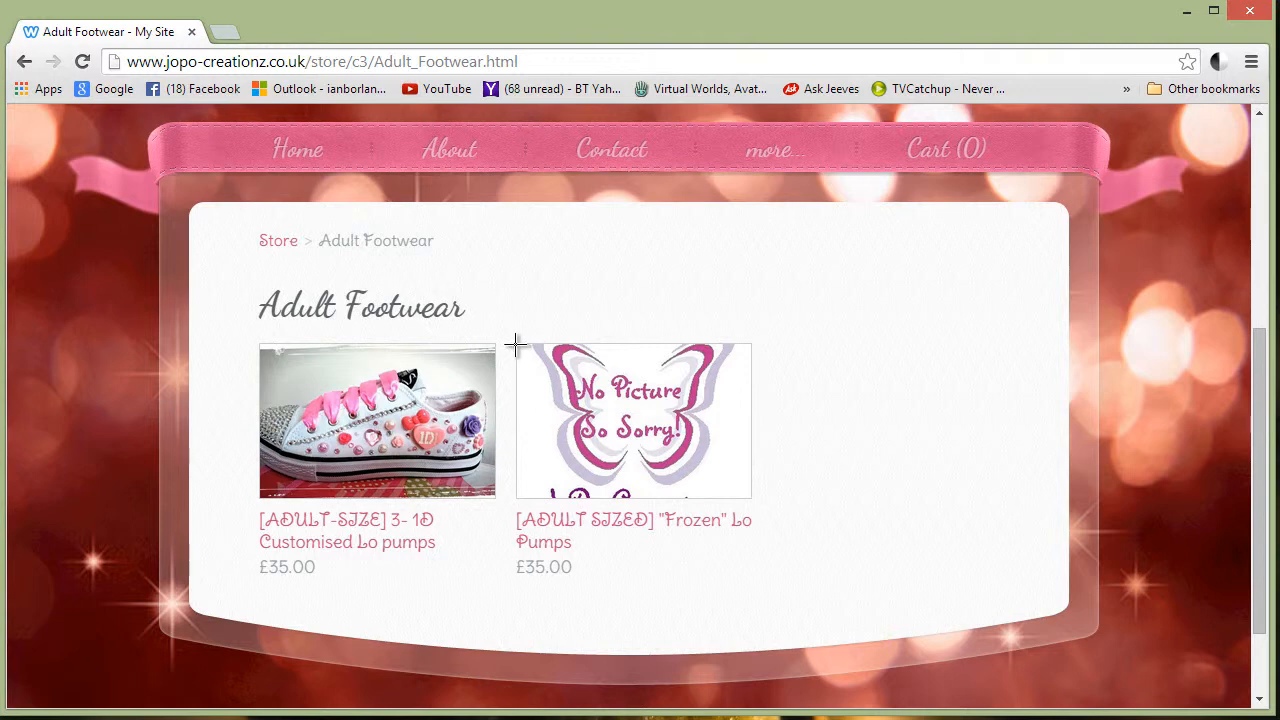
pyautogui.moveTo(516, 344); pyautogui.dragTo(751, 502)
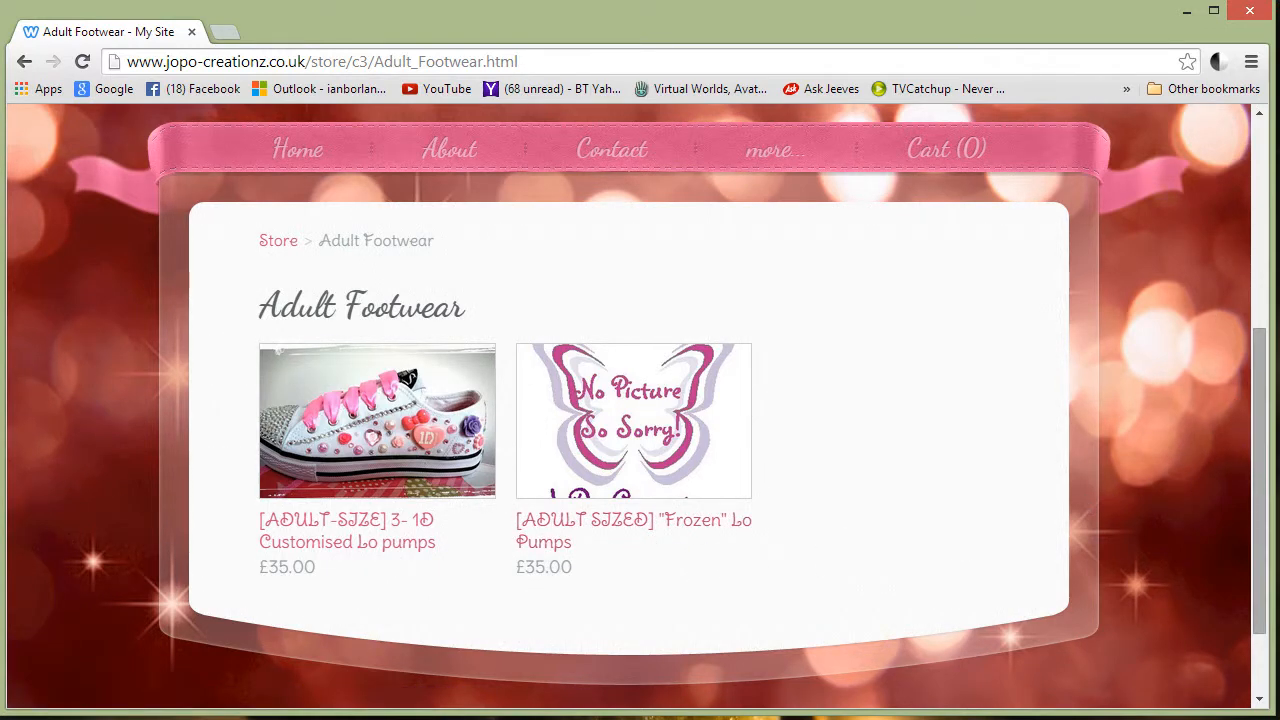
pyautogui.hotkey('alt', 'Tab')
pyautogui.moveTo(730, 348); pyautogui.dragTo(1031, 562)
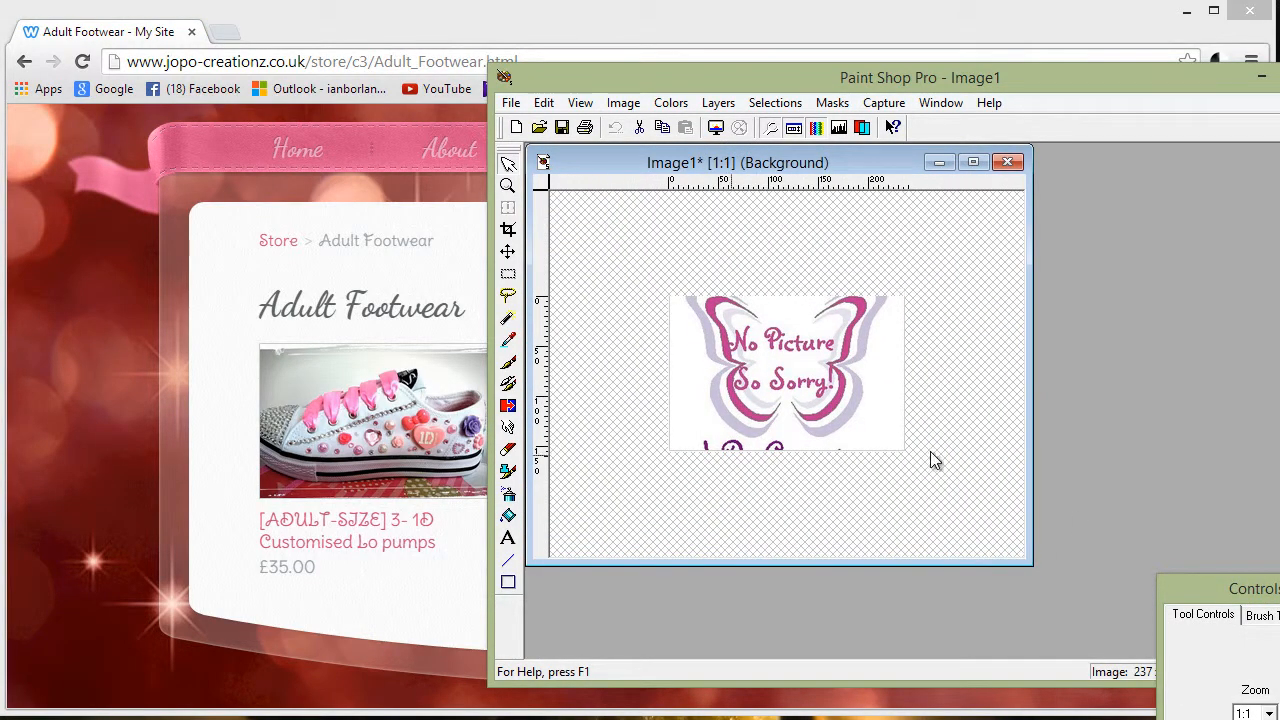
# Open the "Frozen" Lo Pumps product page in the browser and capture its full product picture with Paint Shop Pro
pyautogui.click(365, 38)
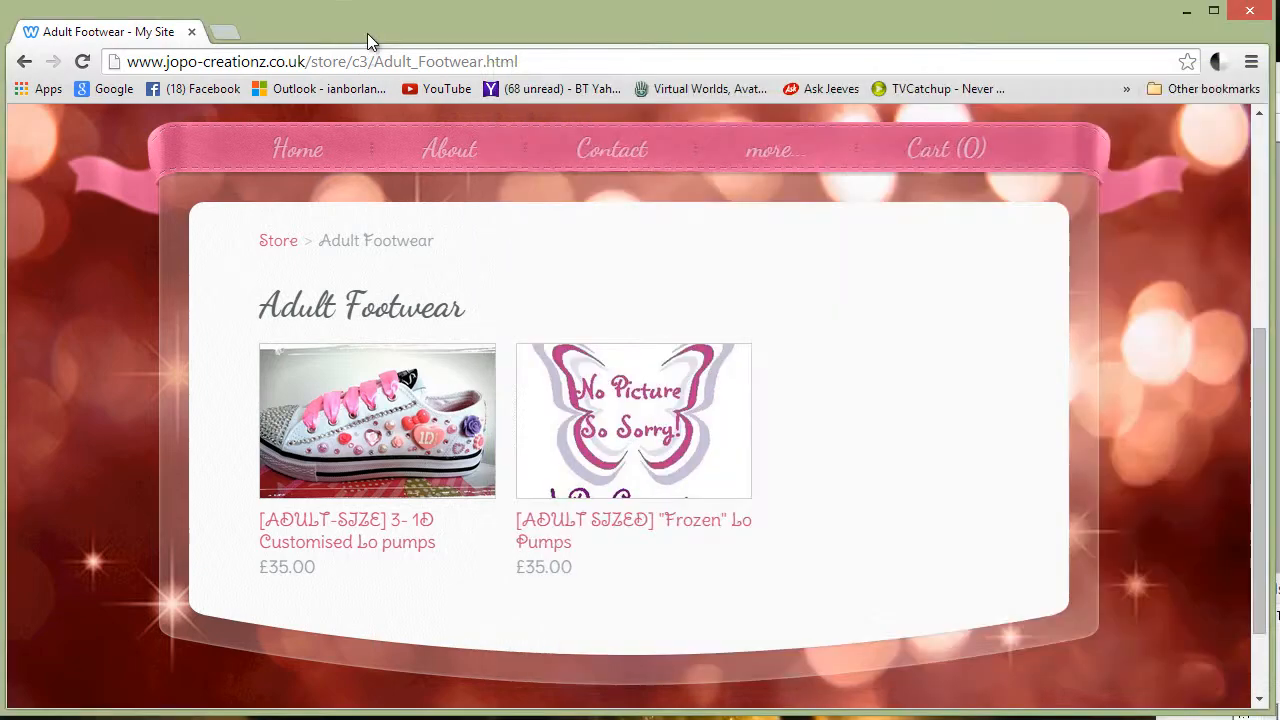
pyautogui.click(590, 524)
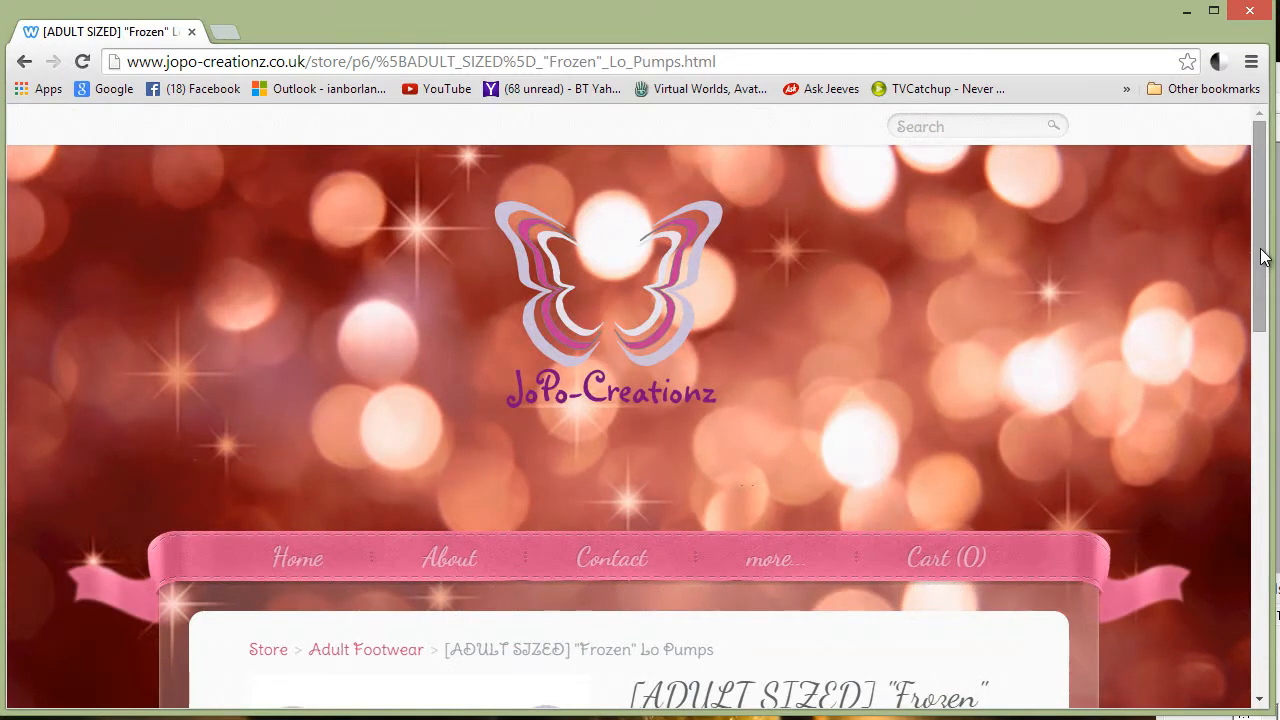
pyautogui.moveTo(1263, 257); pyautogui.dragTo(1263, 405)
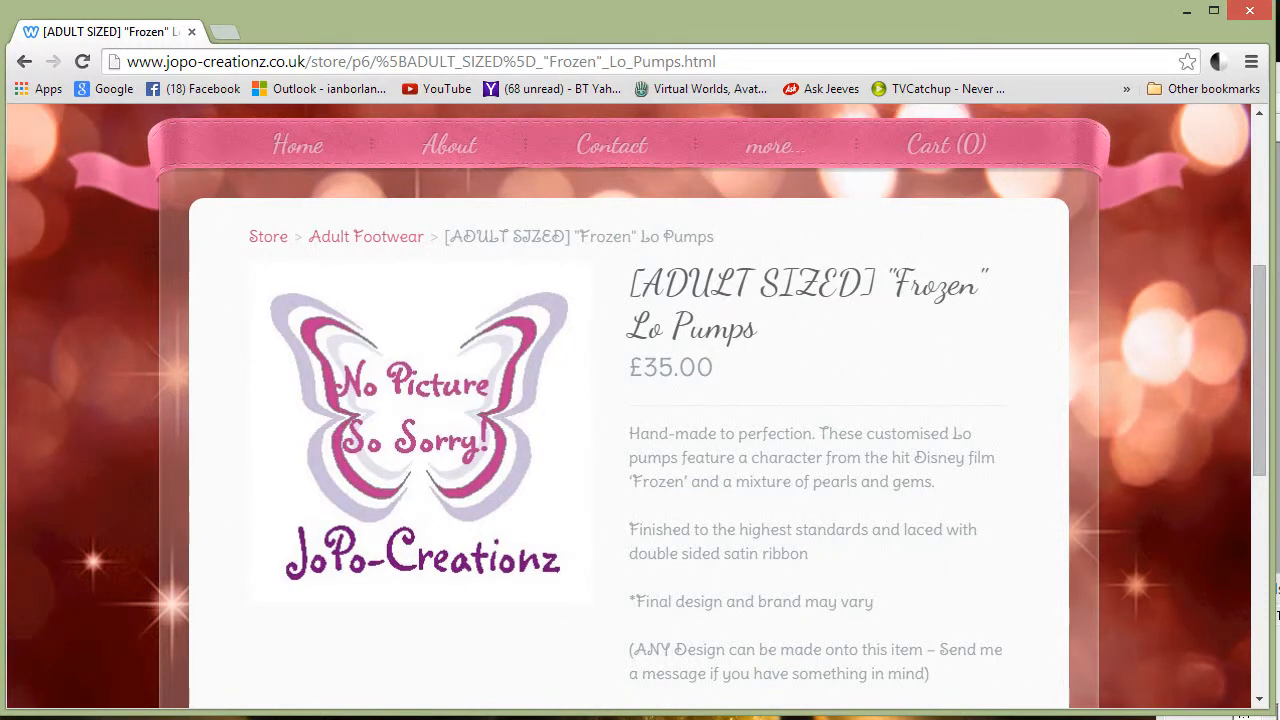
pyautogui.click(1262, 635)
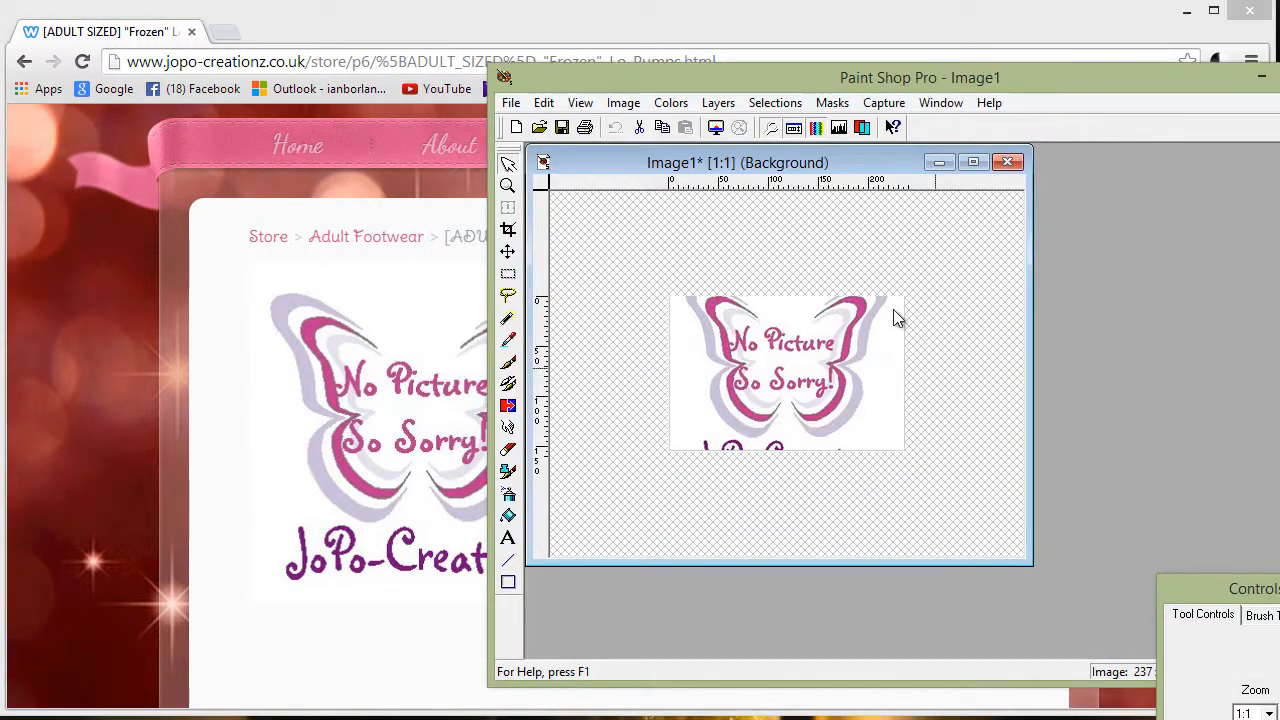
pyautogui.click(884, 103)
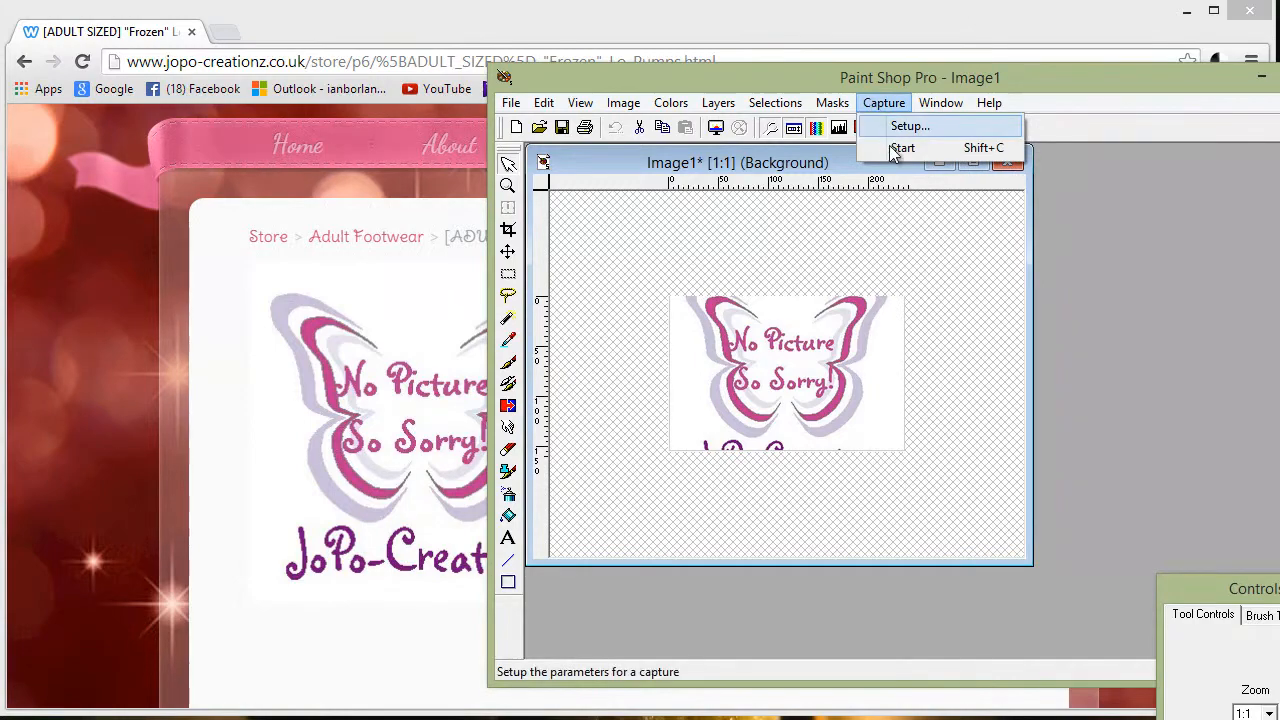
pyautogui.click(892, 147)
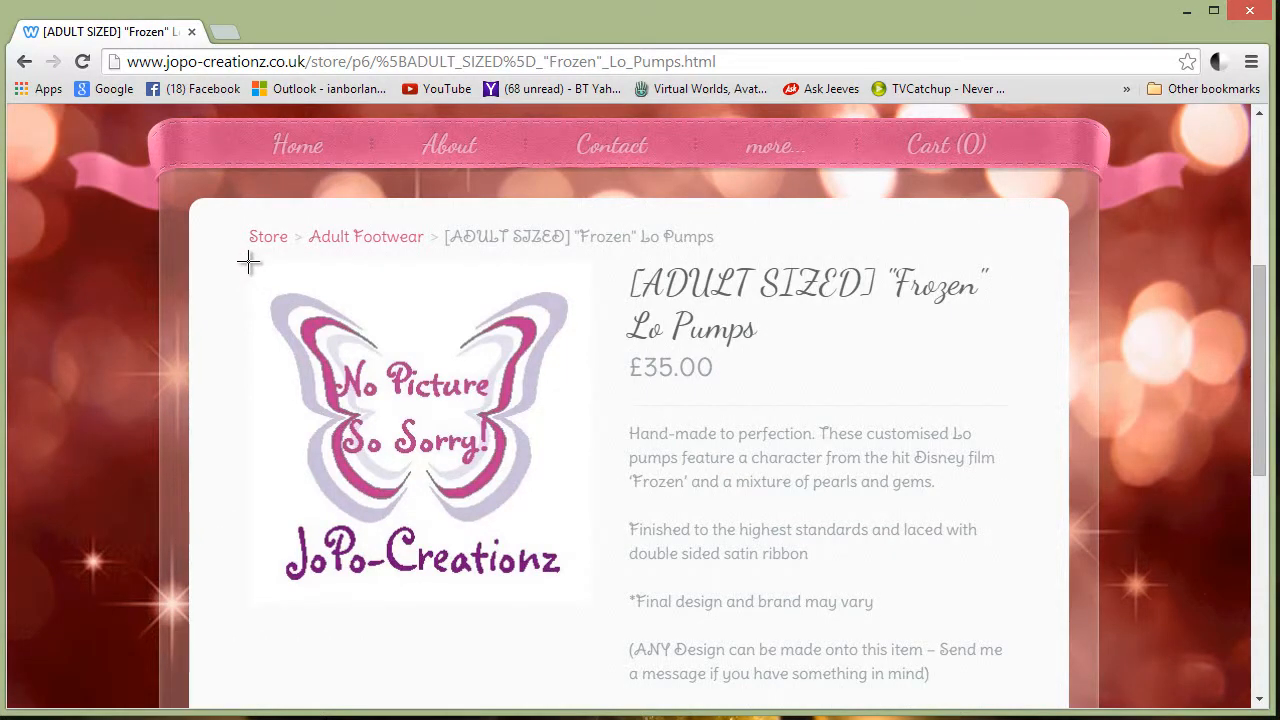
pyautogui.moveTo(248, 261); pyautogui.dragTo(592, 603)
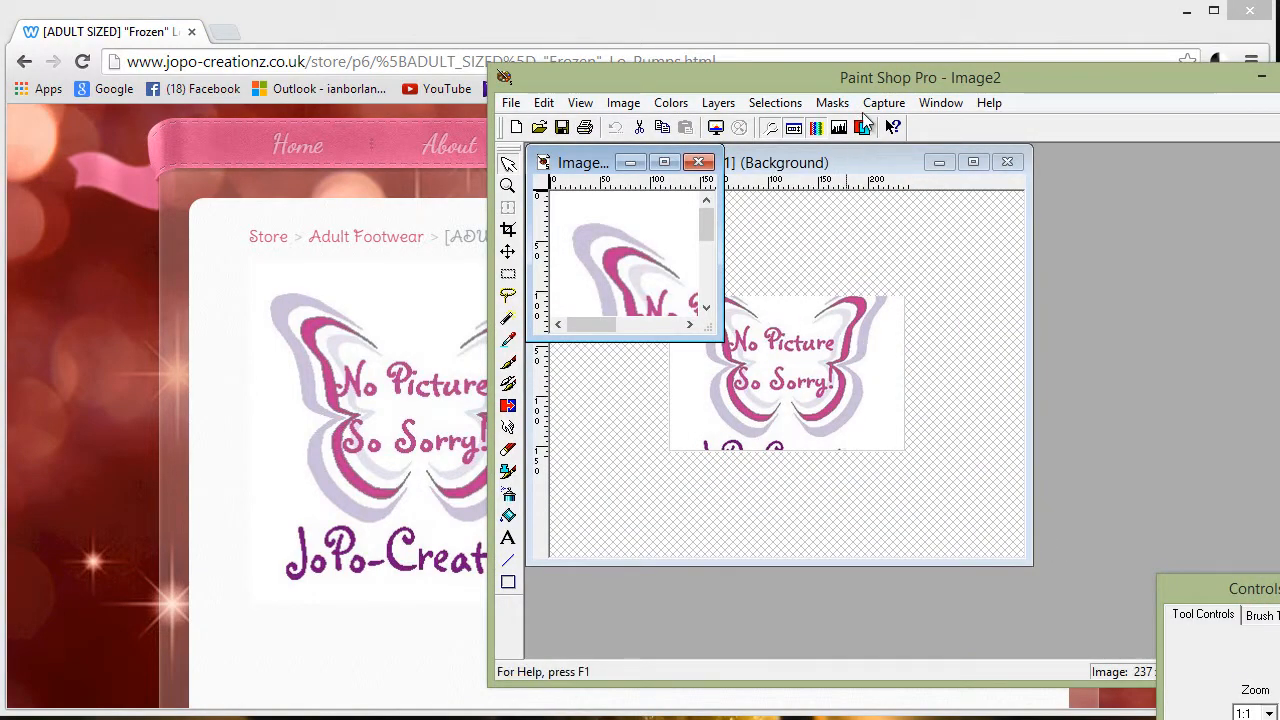
# Arrange the two captured images side by side in Paint Shop Pro, enlarging the full picture's window to show the whole image
pyautogui.moveTo(868, 82); pyautogui.dragTo(463, 65)
pyautogui.moveTo(449, 152); pyautogui.dragTo(688, 172)
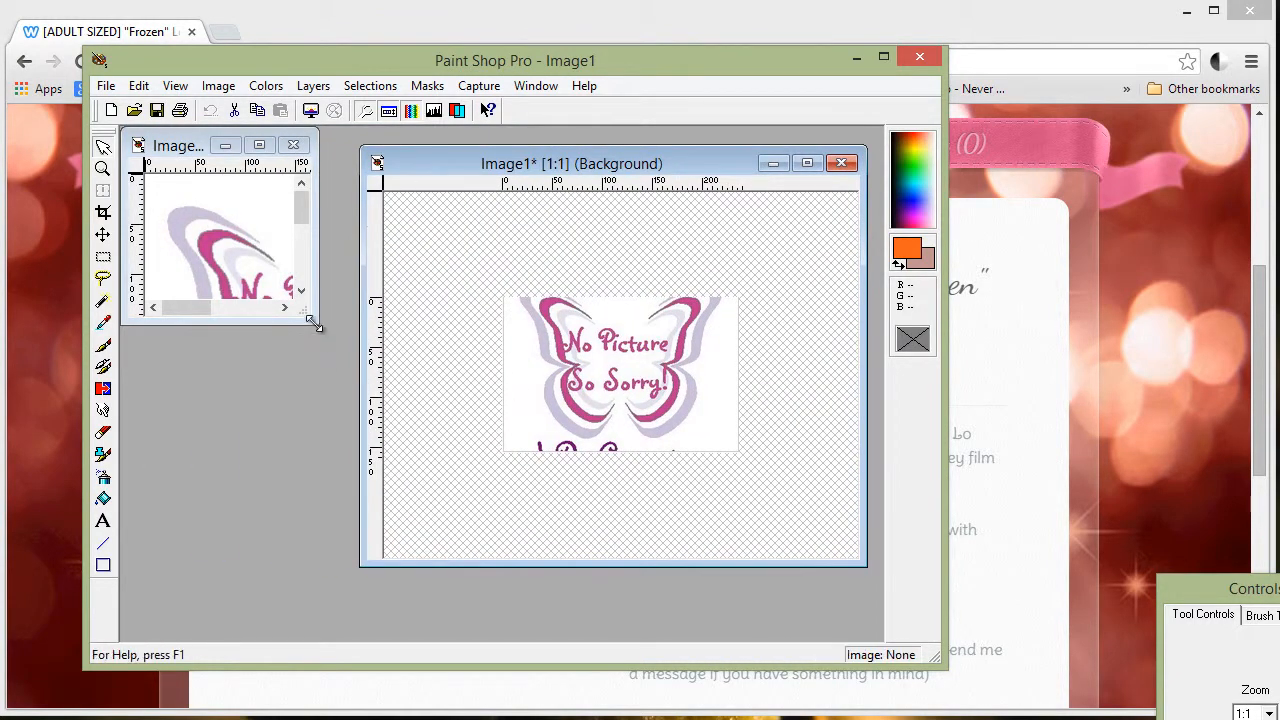
pyautogui.moveTo(312, 322); pyautogui.dragTo(479, 589)
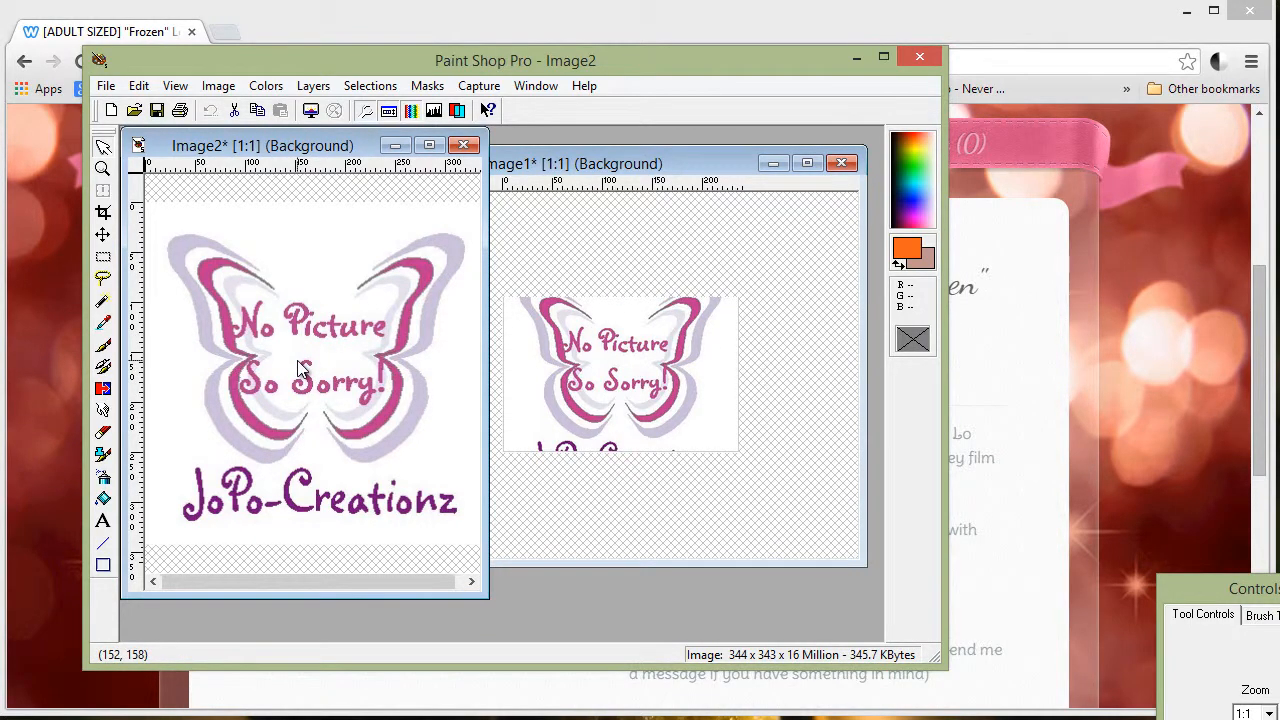
pyautogui.moveTo(587, 164); pyautogui.dragTo(600, 161)
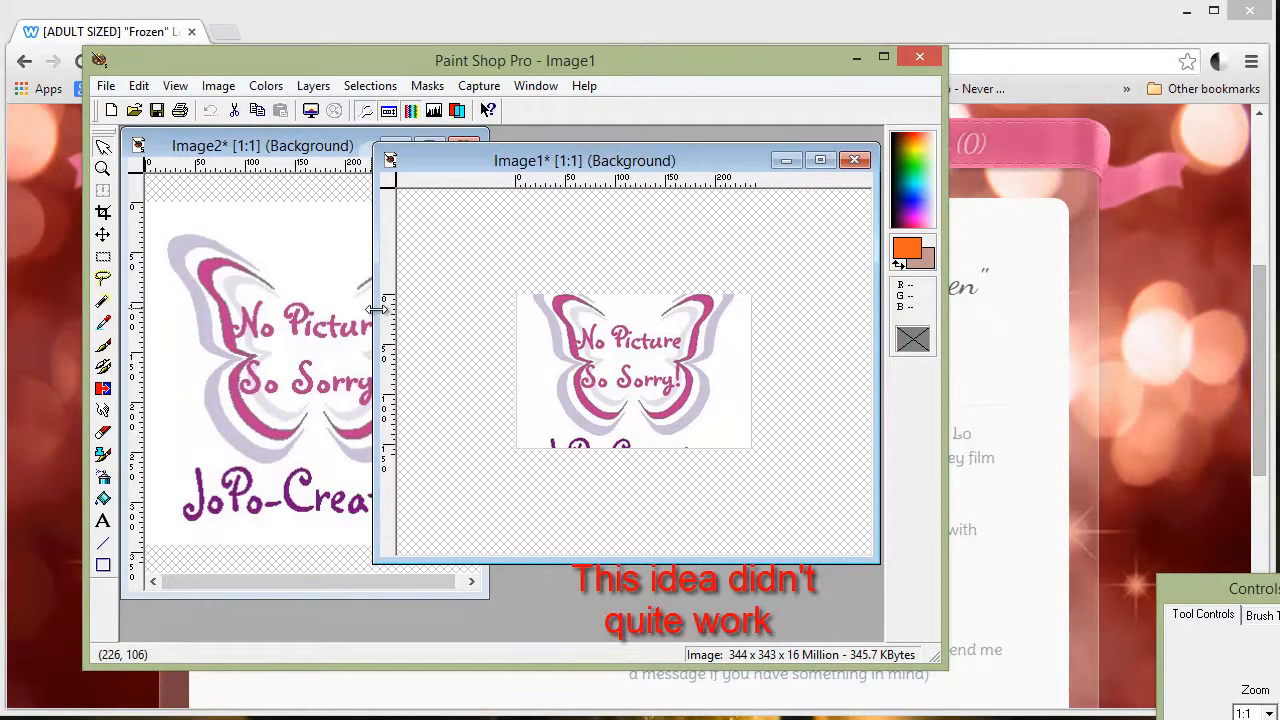
pyautogui.moveTo(378, 309); pyautogui.dragTo(502, 328)
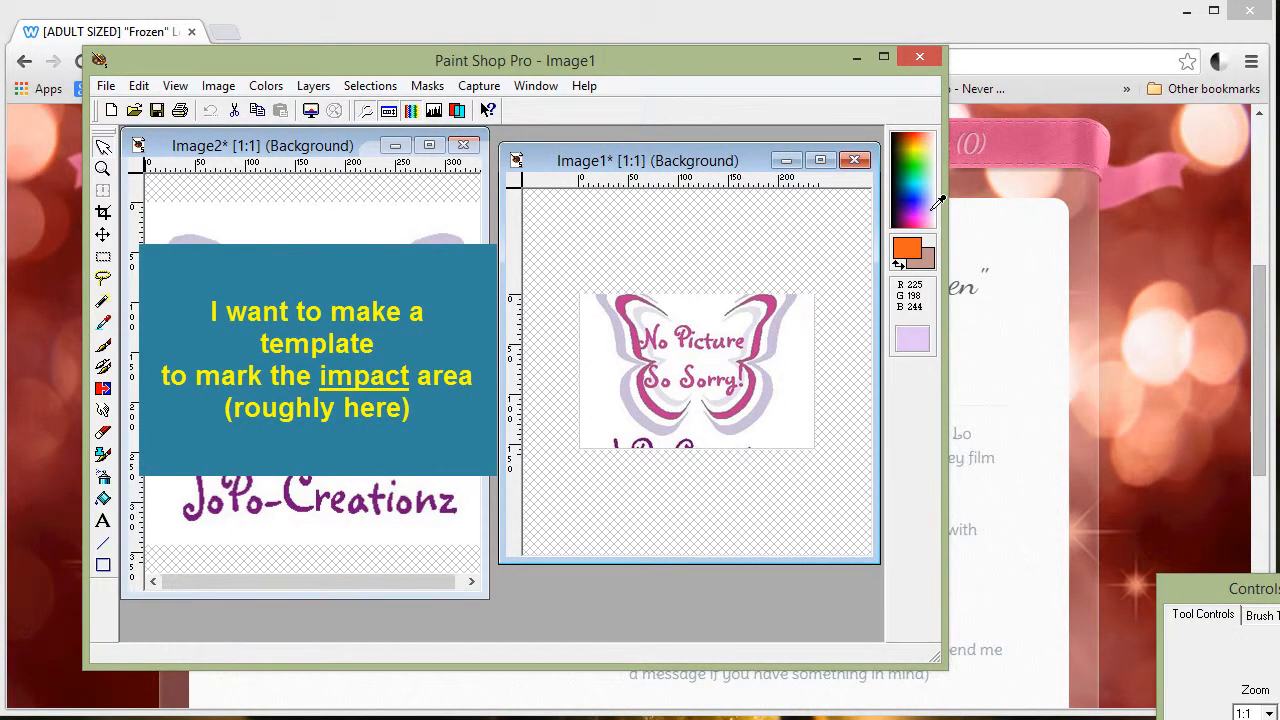
# Flood-fill the white background of the captured thumbnail with a solid yellow-orange foreground colour
pyautogui.click(933, 207)
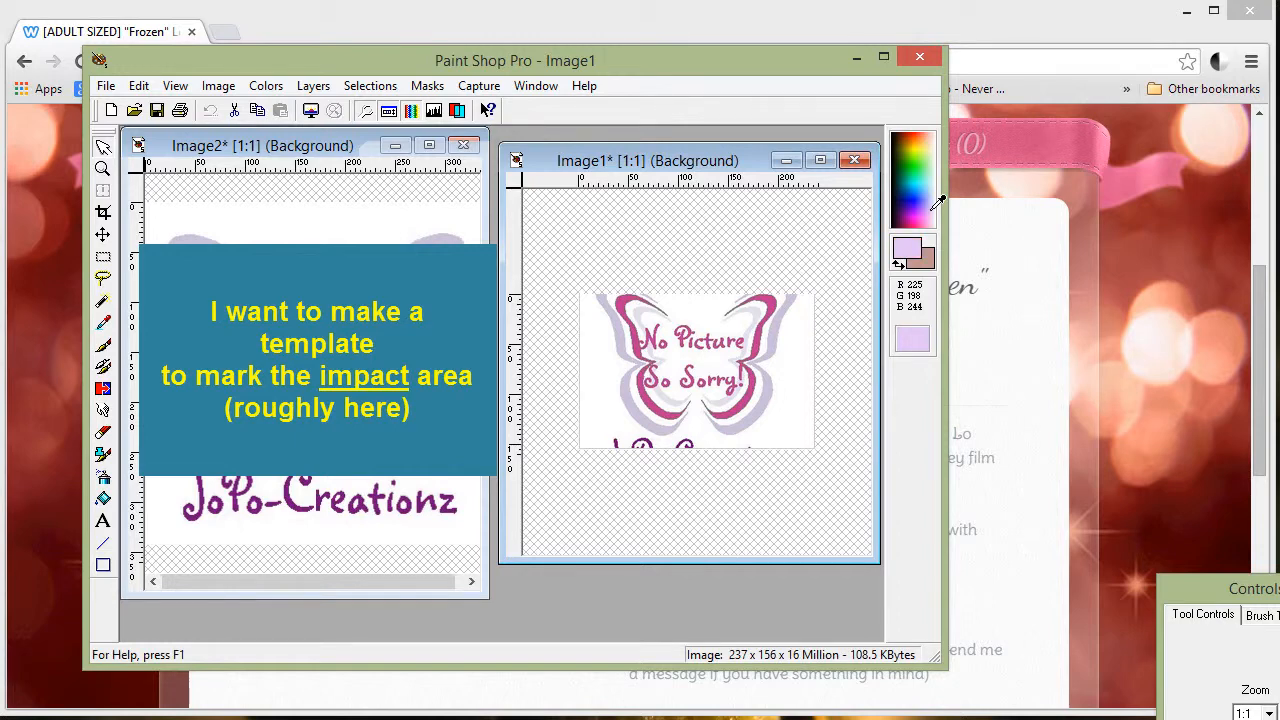
pyautogui.click(920, 141)
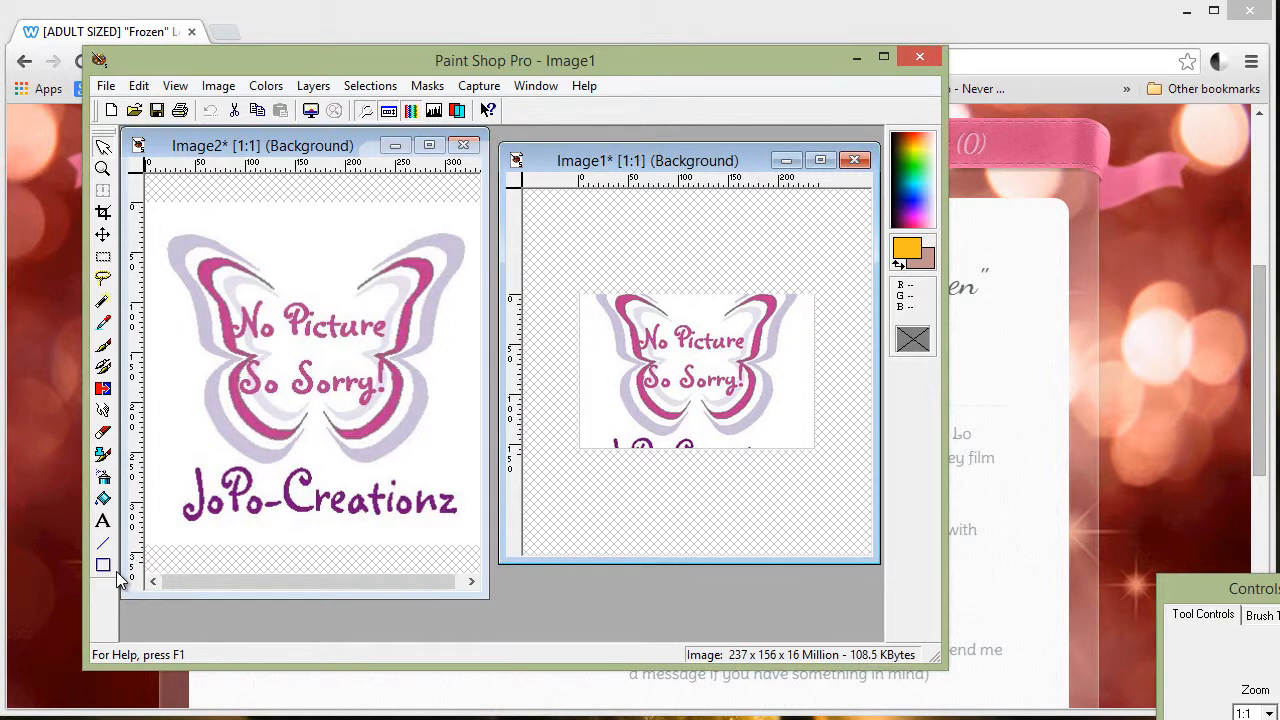
pyautogui.click(104, 500)
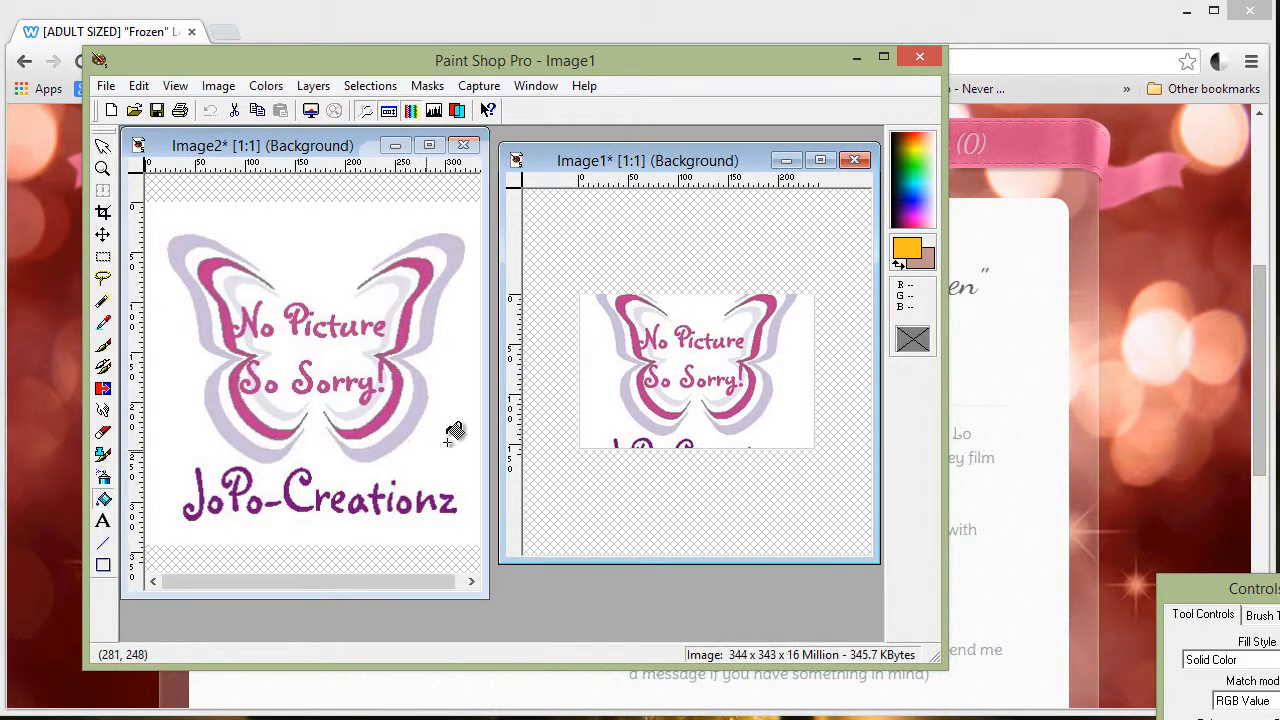
pyautogui.click(595, 396)
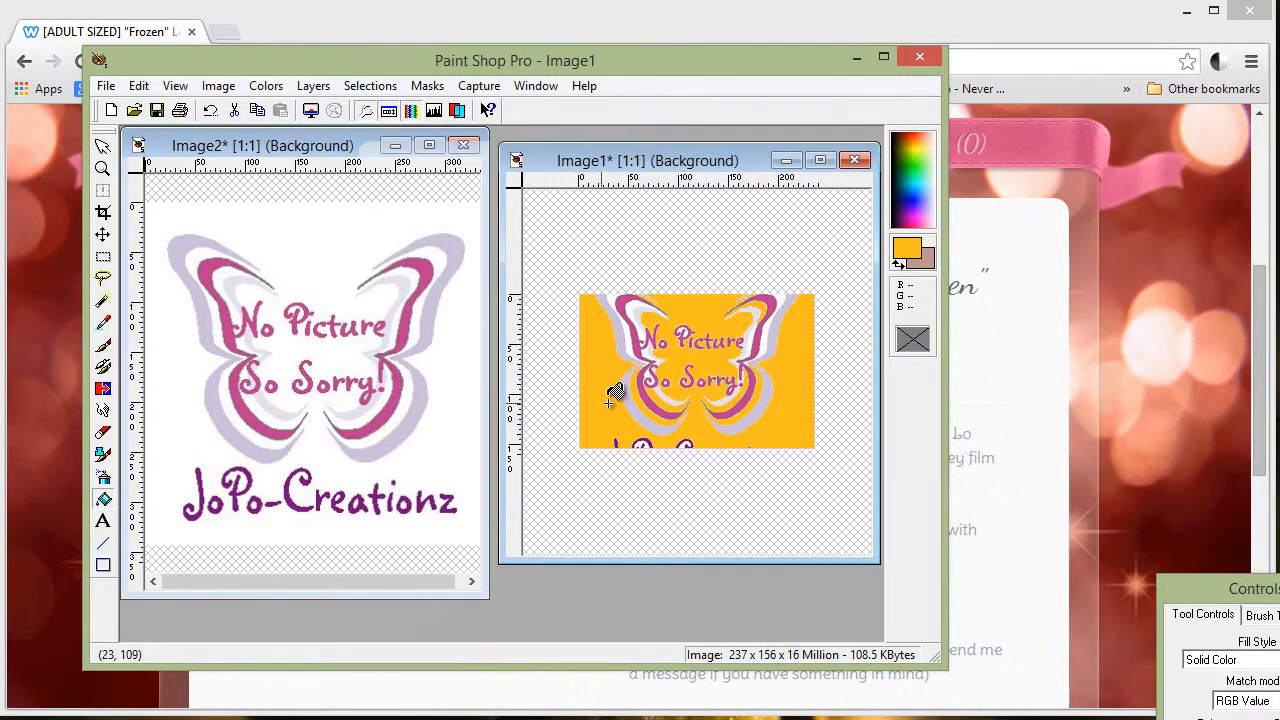
# Try pasting a copy of the filled thumbnail as a new layer over the full product picture, and undo the paste
pyautogui.click(138, 86)
pyautogui.click(170, 181)
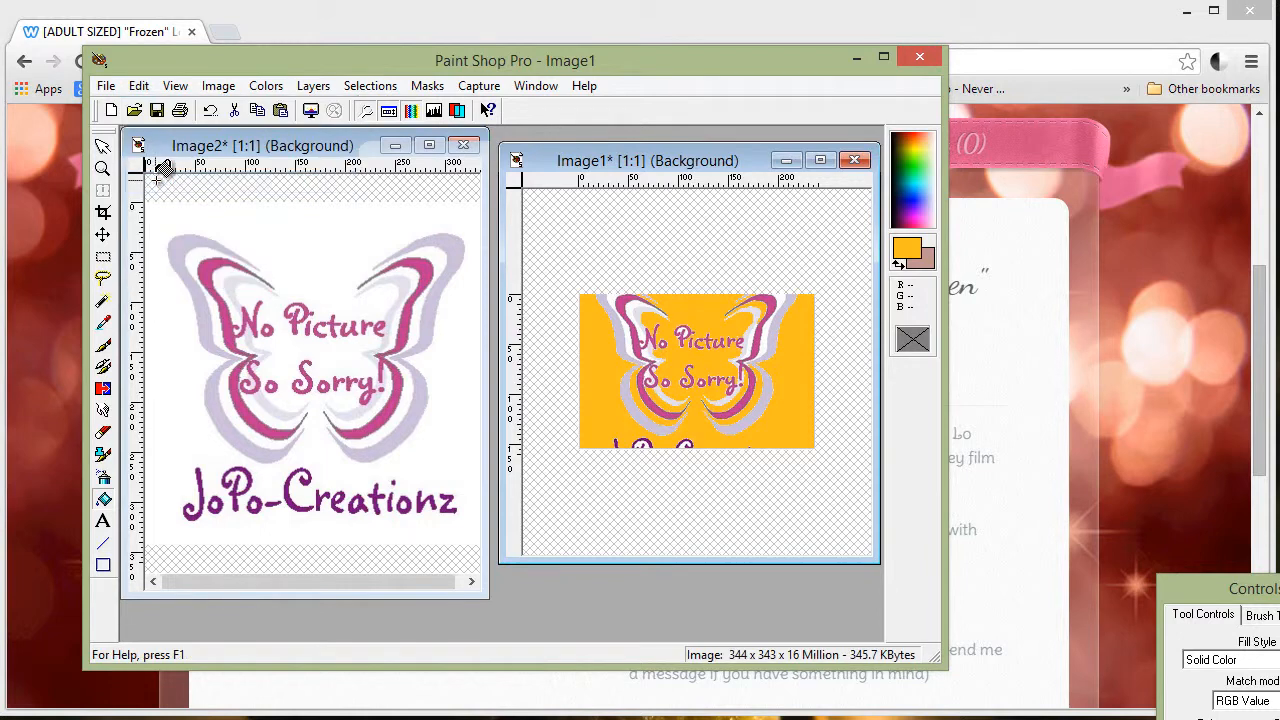
pyautogui.click(188, 152)
pyautogui.click(148, 88)
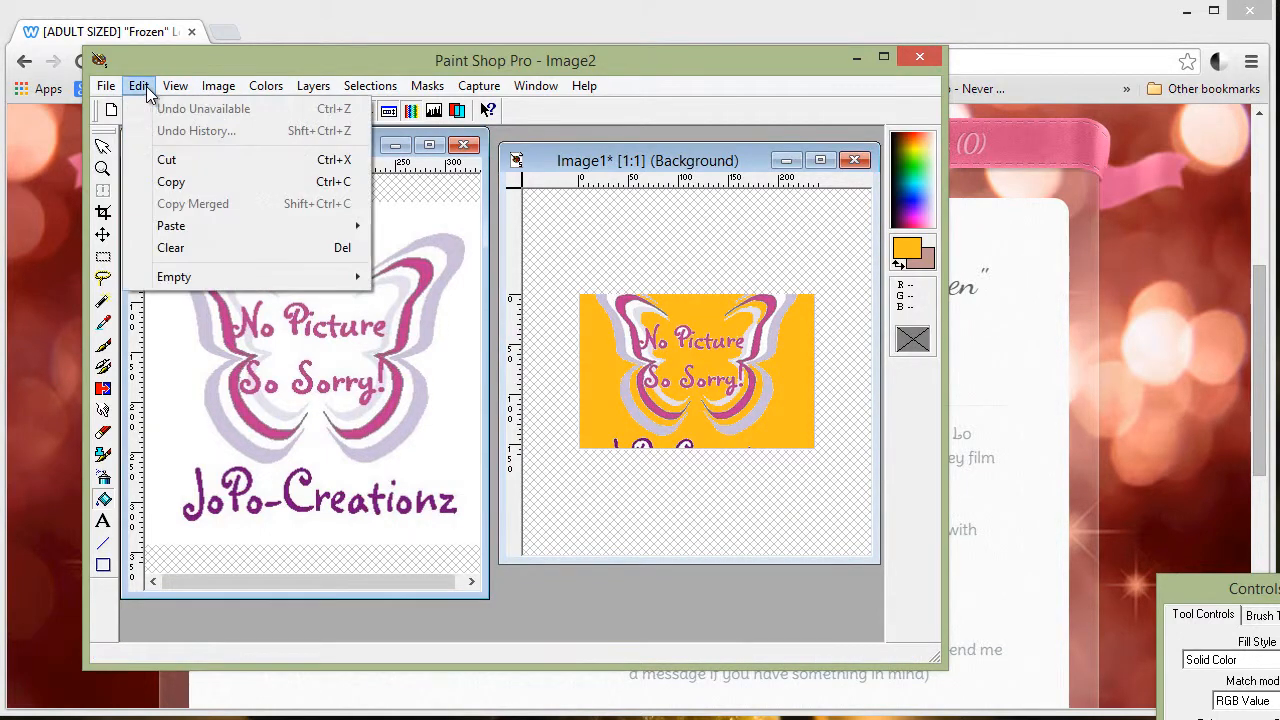
pyautogui.moveTo(180, 226)
pyautogui.click(420, 247)
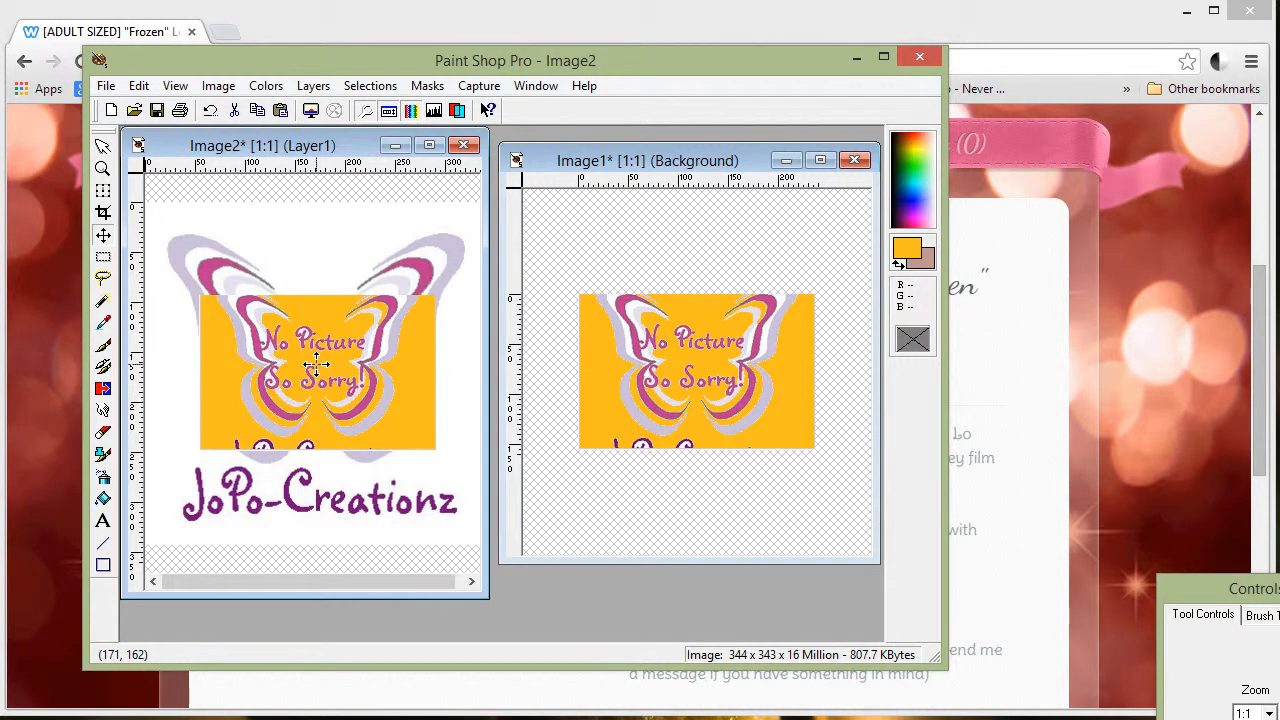
pyautogui.click(140, 87)
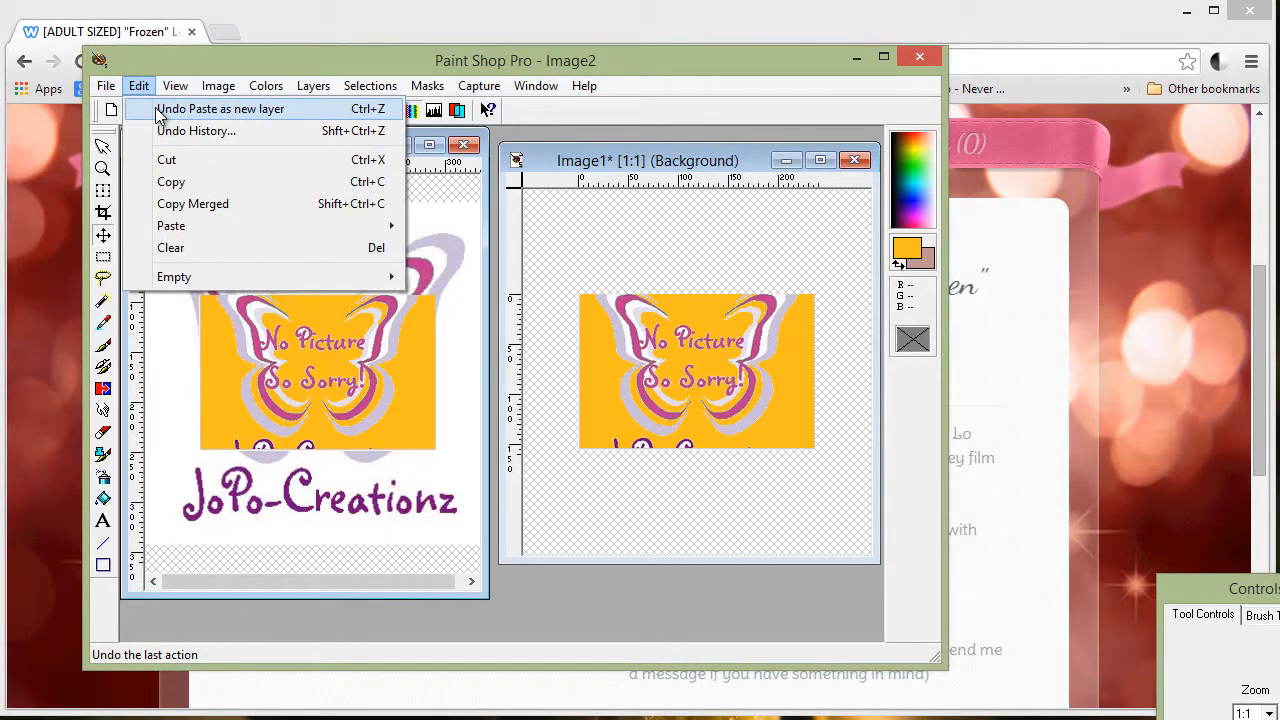
pyautogui.click(157, 110)
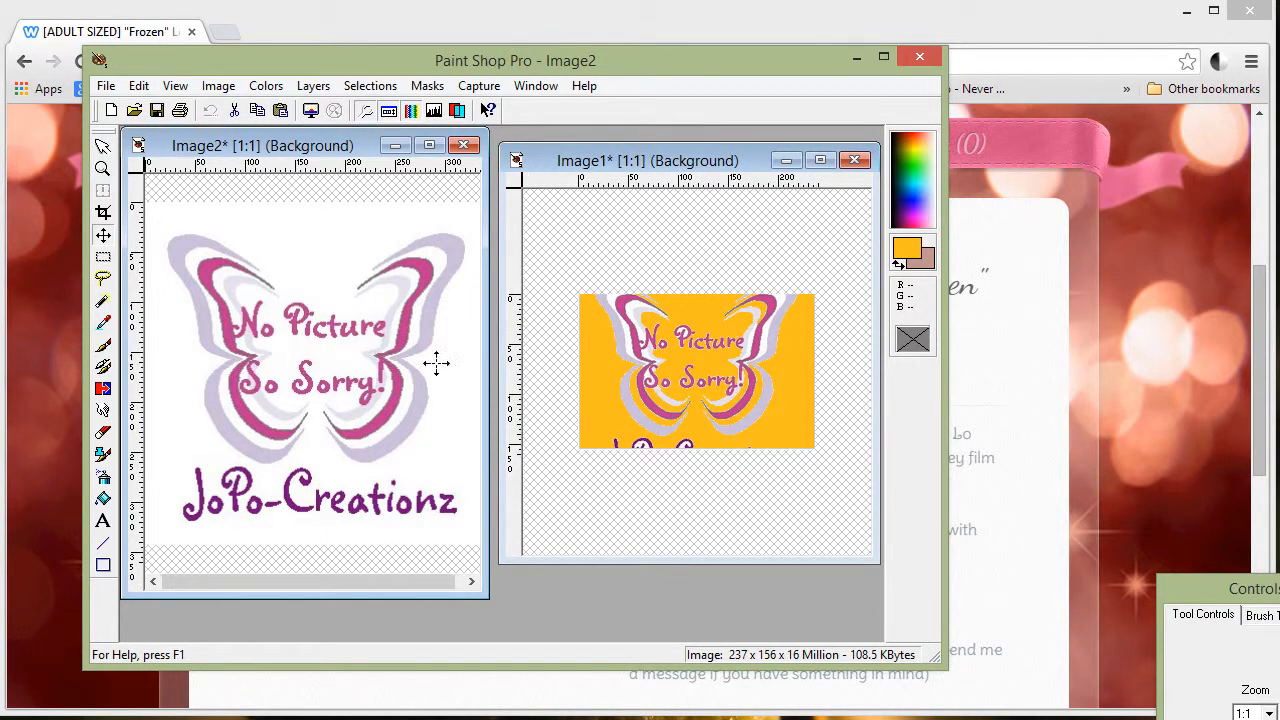
# Draw a yellow-orange rectangle outline about 330 × 217 pixels across the full product picture, framing the thumbnail's visible area
pyautogui.click(104, 566)
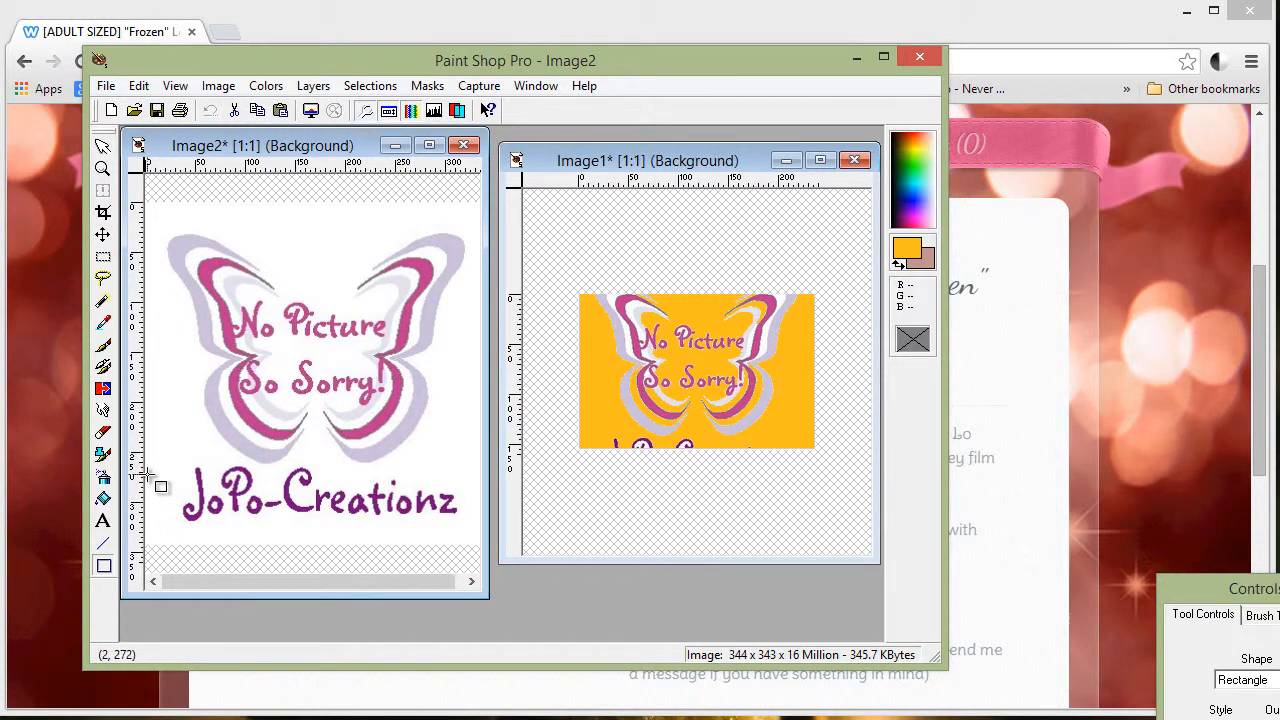
pyautogui.moveTo(148, 474)
pyautogui.mouseDown()
pyautogui.moveTo(383, 484)
pyautogui.moveTo(470, 457)
pyautogui.moveTo(482, 308)
pyautogui.moveTo(462, 272)
pyautogui.moveTo(473, 257)
pyautogui.mouseUp()
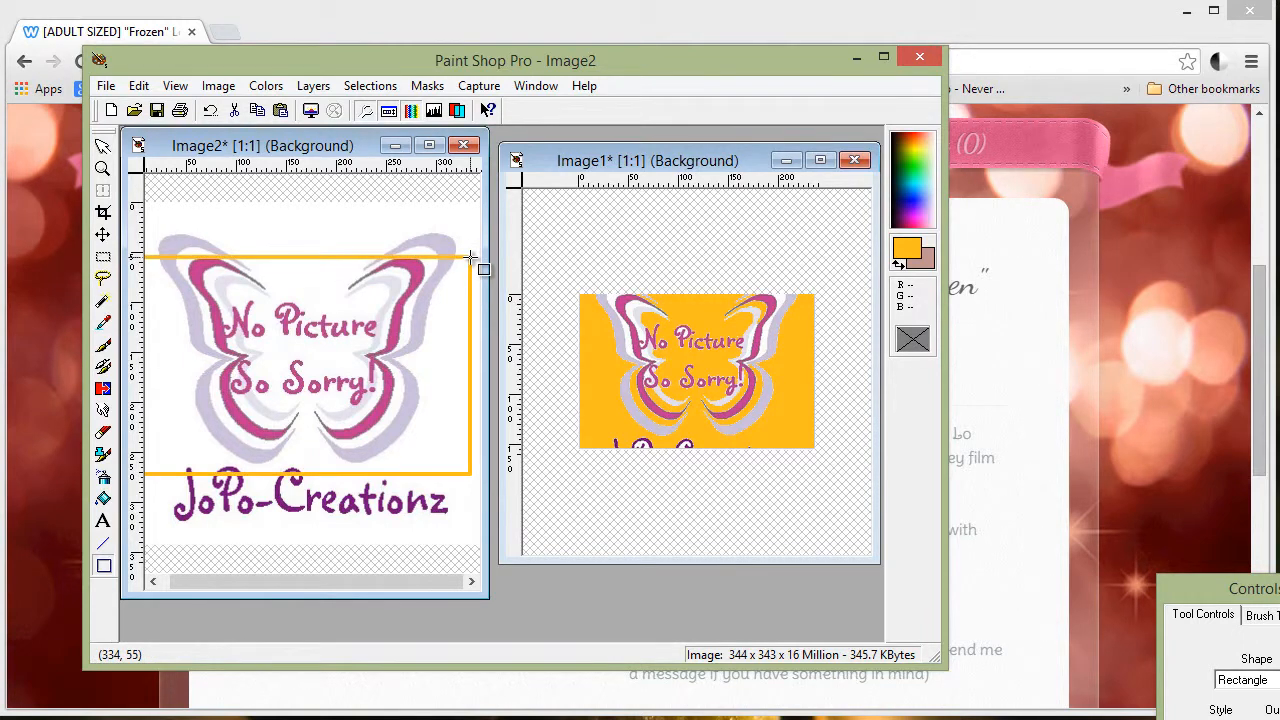
pyautogui.moveTo(315, 160); pyautogui.dragTo(332, 159)
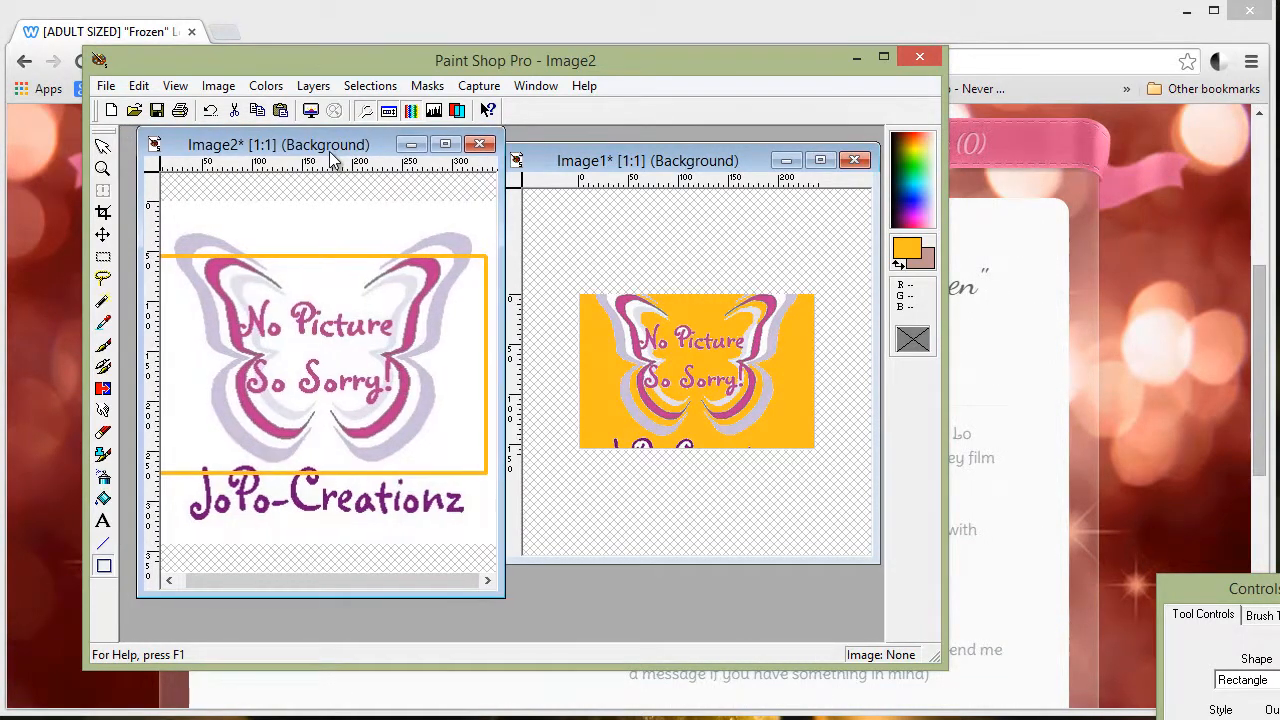
pyautogui.moveTo(335, 587); pyautogui.dragTo(311, 581)
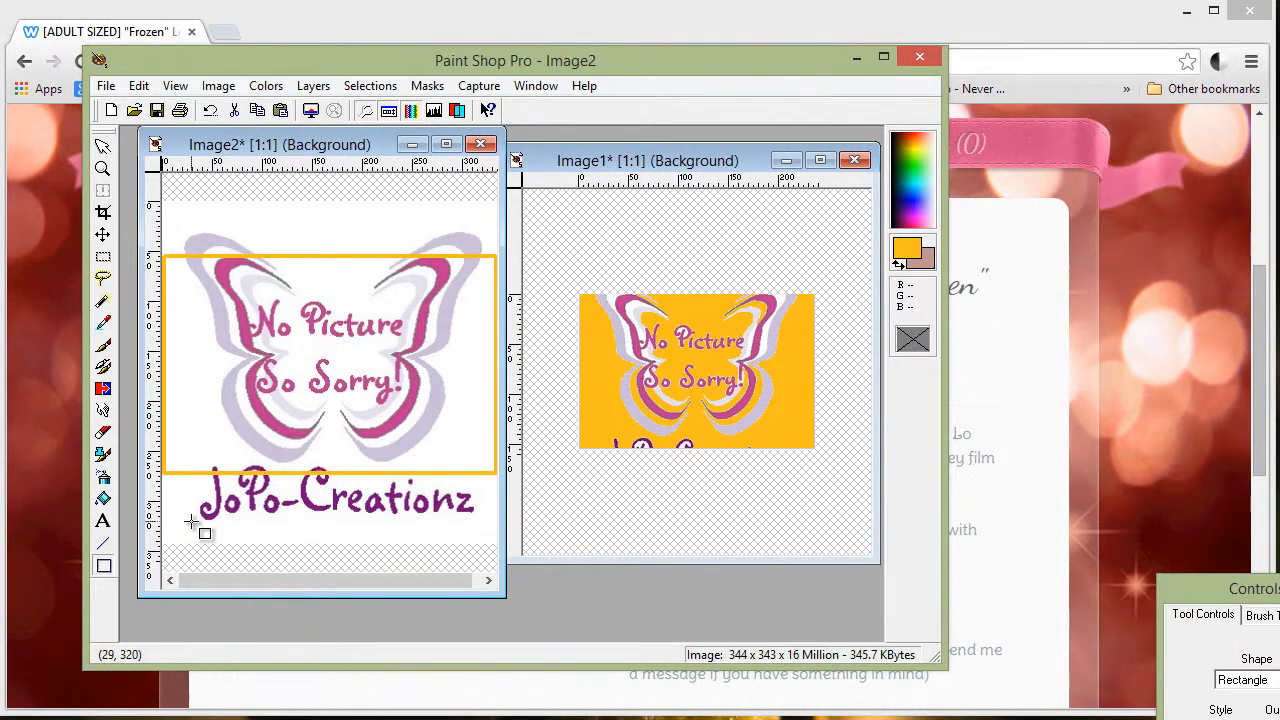
# Airbrush yellow-orange strokes over the areas outside the rectangle, across the JoPo-Creationz text and above the butterfly
pyautogui.click(104, 480)
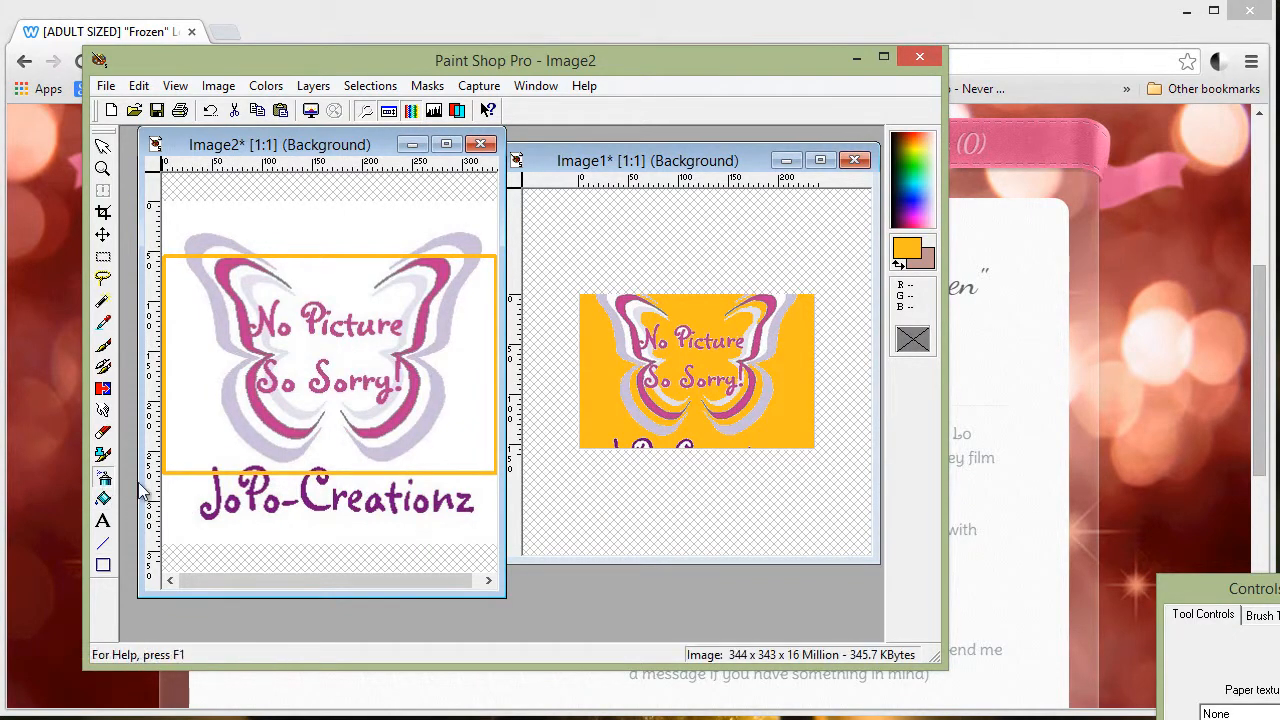
pyautogui.moveTo(279, 493)
pyautogui.mouseDown()
pyautogui.moveTo(320, 511)
pyautogui.moveTo(454, 473)
pyautogui.moveTo(439, 518)
pyautogui.moveTo(407, 536)
pyautogui.moveTo(228, 519)
pyautogui.moveTo(222, 466)
pyautogui.mouseUp()
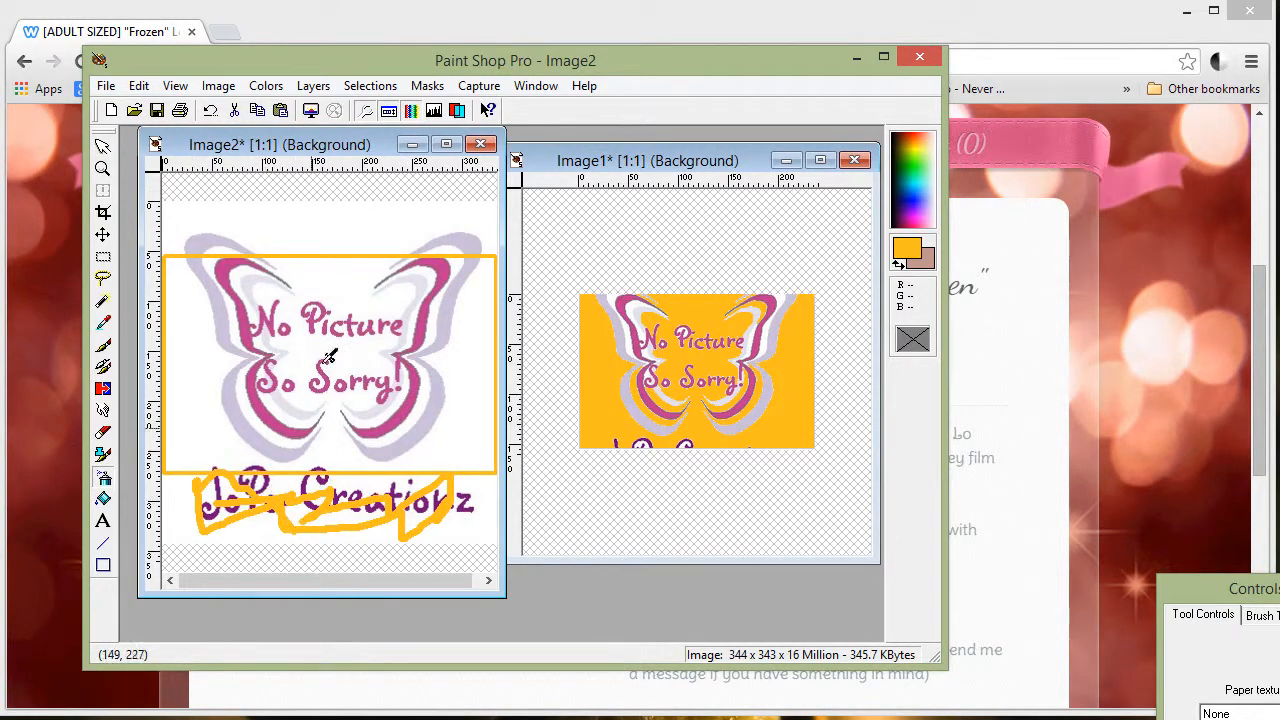
pyautogui.moveTo(322, 222)
pyautogui.mouseDown()
pyautogui.moveTo(358, 212)
pyautogui.moveTo(344, 270)
pyautogui.moveTo(321, 240)
pyautogui.moveTo(276, 224)
pyautogui.moveTo(306, 212)
pyautogui.moveTo(310, 228)
pyautogui.moveTo(325, 206)
pyautogui.moveTo(340, 216)
pyautogui.moveTo(309, 240)
pyautogui.moveTo(346, 242)
pyautogui.moveTo(319, 220)
pyautogui.mouseUp()
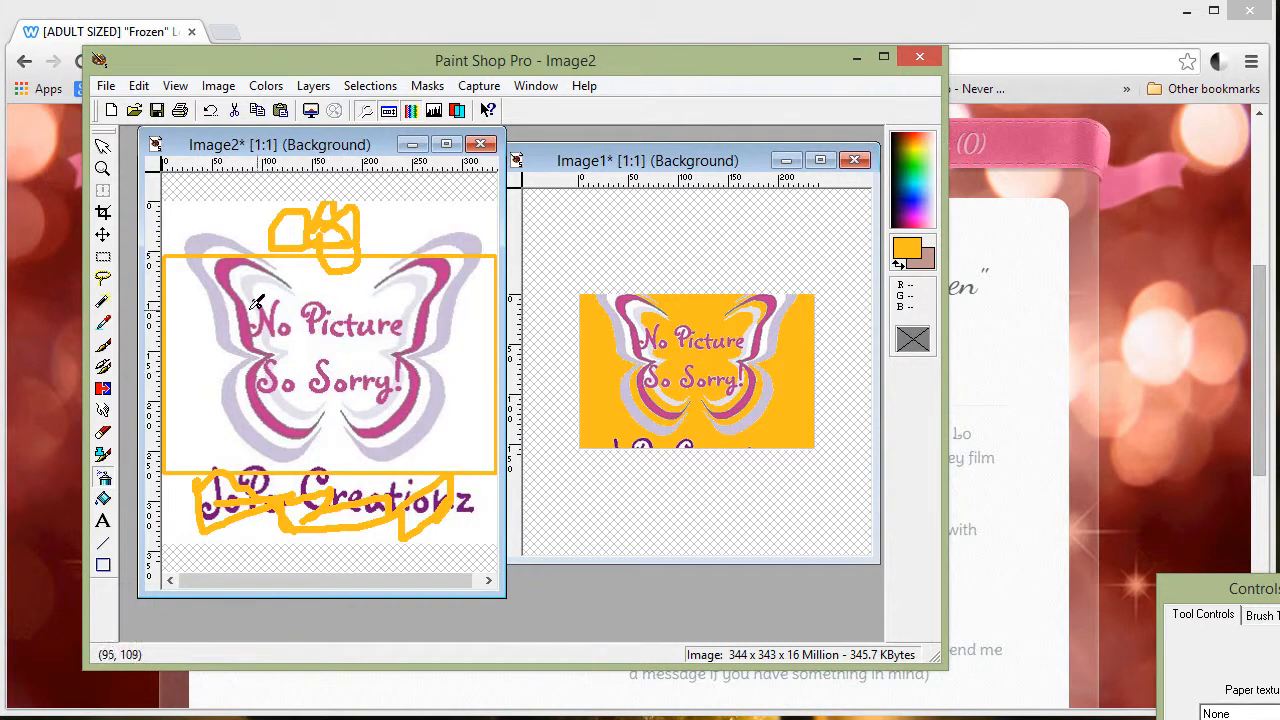
pyautogui.moveTo(398, 231)
pyautogui.mouseDown()
pyautogui.moveTo(460, 225)
pyautogui.moveTo(215, 232)
pyautogui.mouseUp()
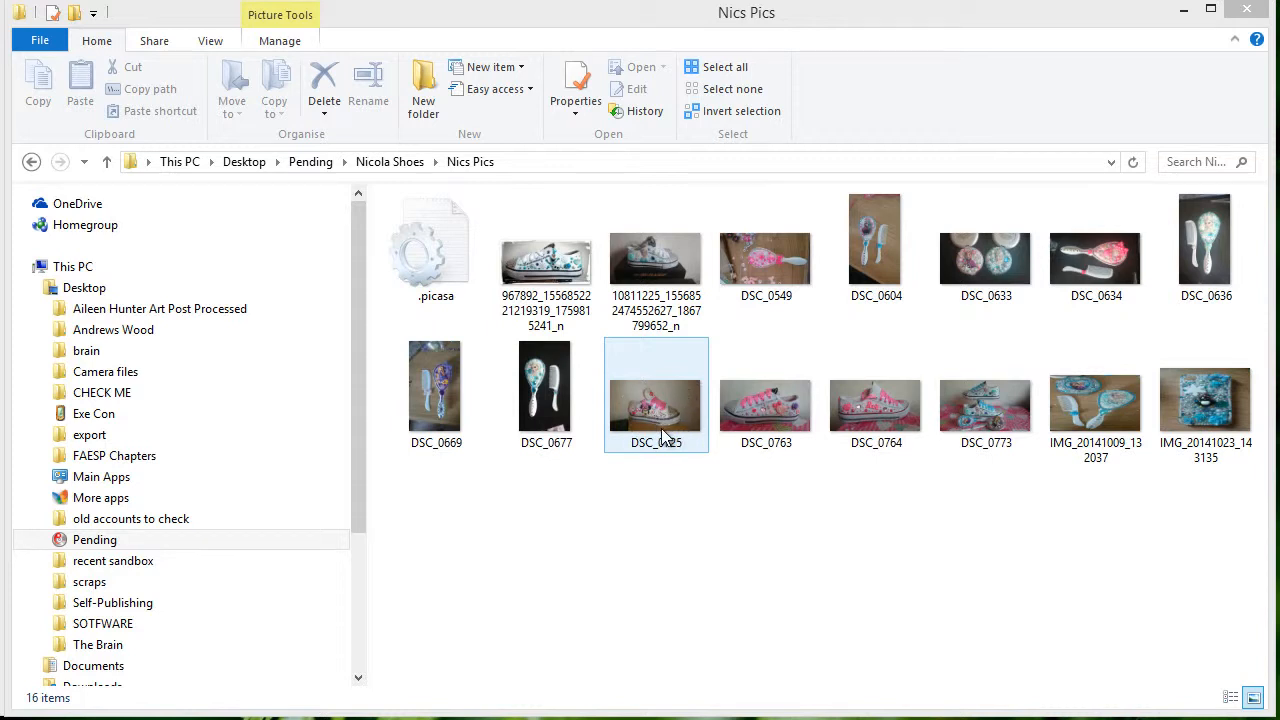
# Open the DSC_0636 picture from the Nics Pics folder in Picasa Photo Viewer
pyautogui.doubleClick(1209, 252)
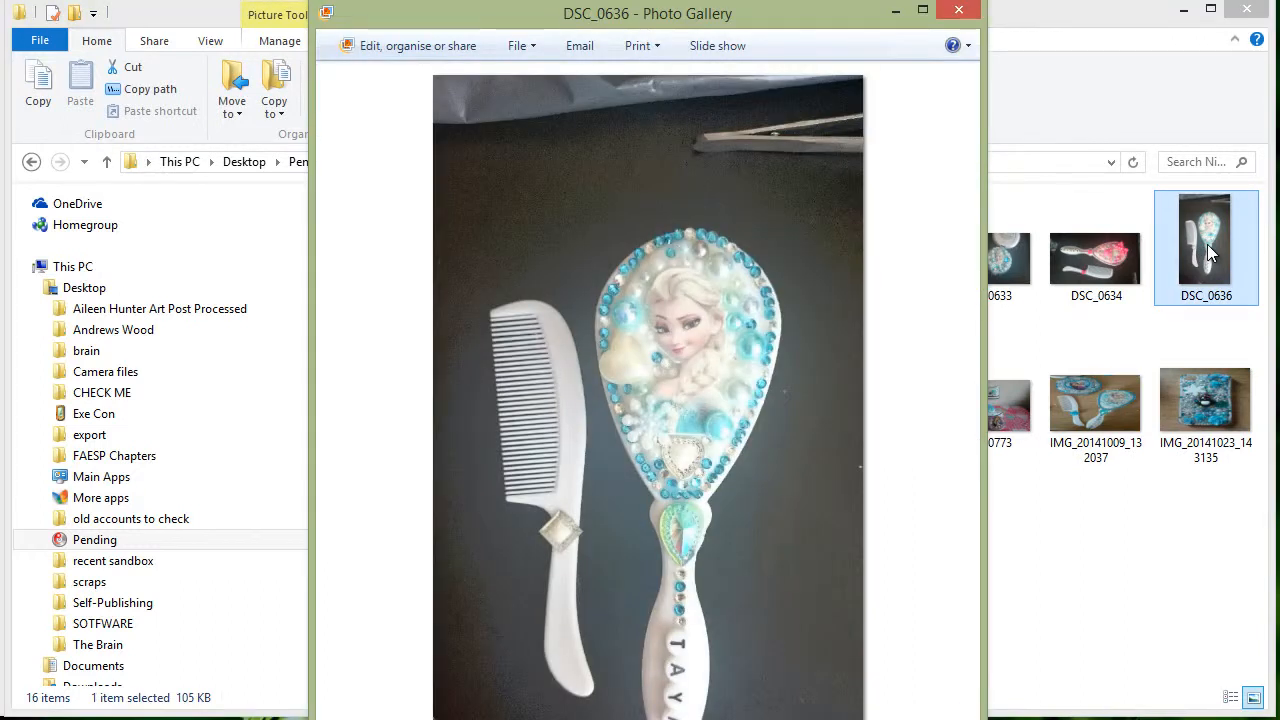
pyautogui.rightClick(627, 393)
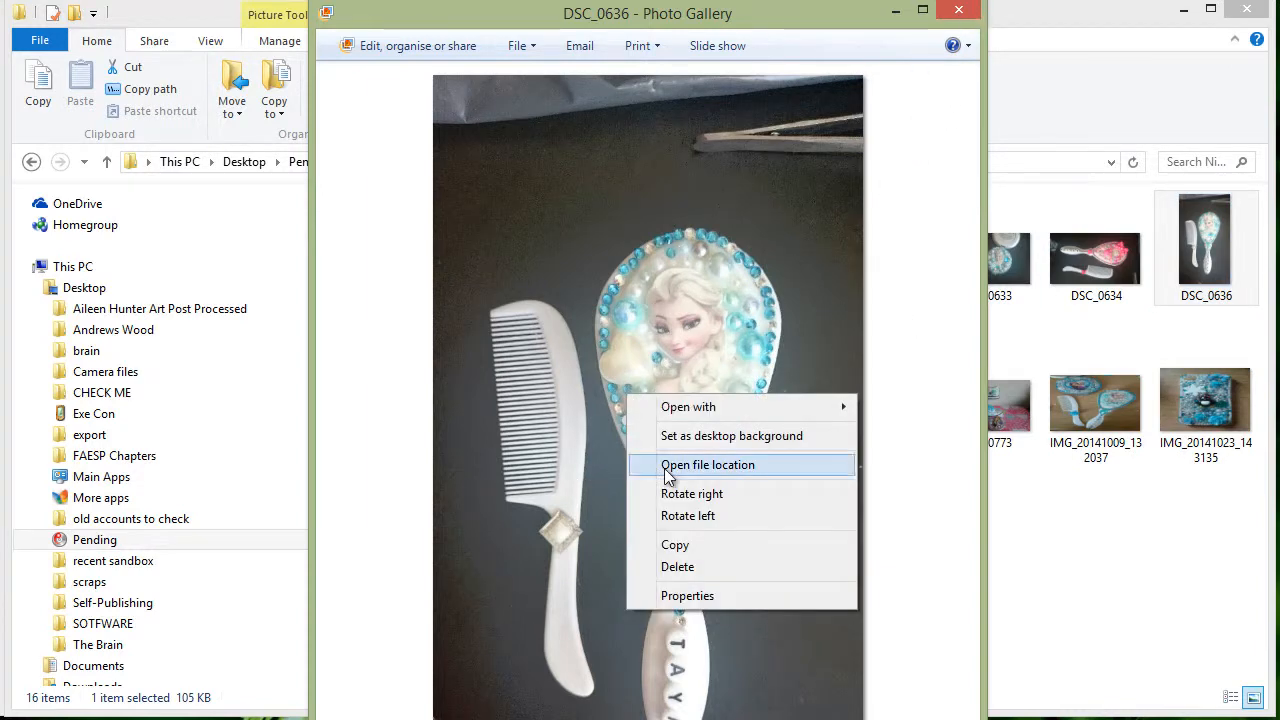
pyautogui.moveTo(713, 408)
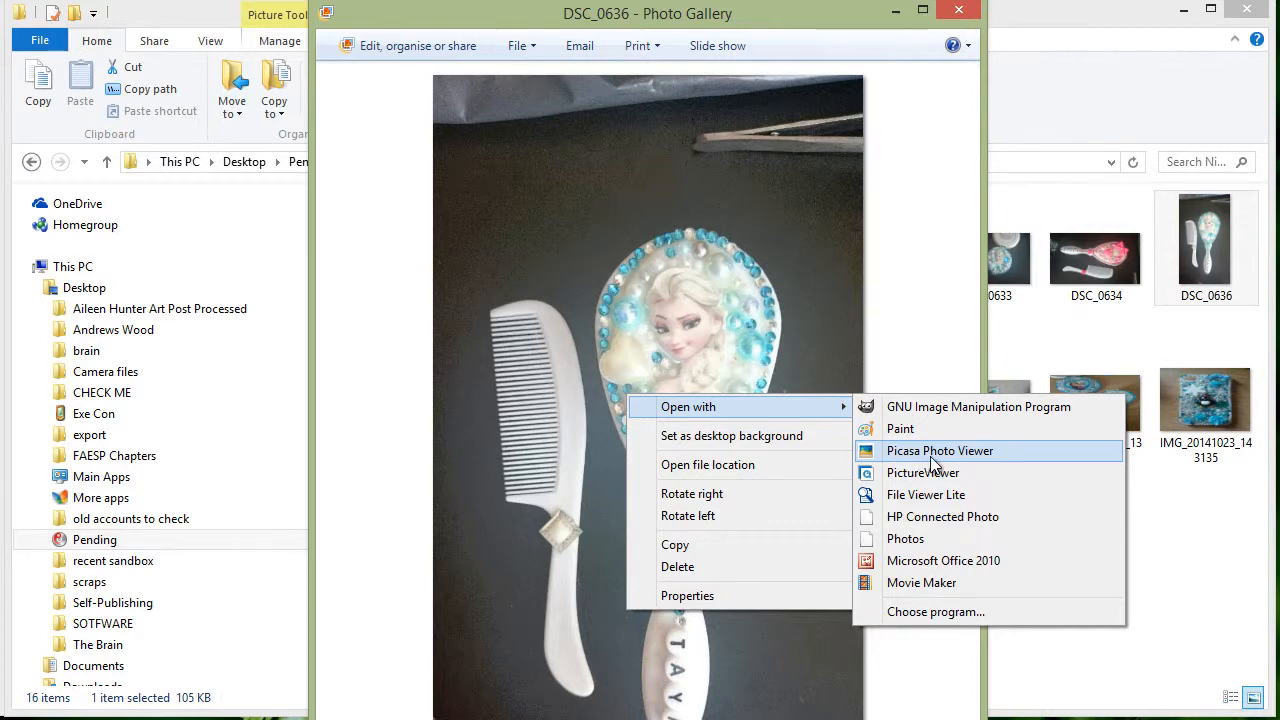
pyautogui.click(940, 452)
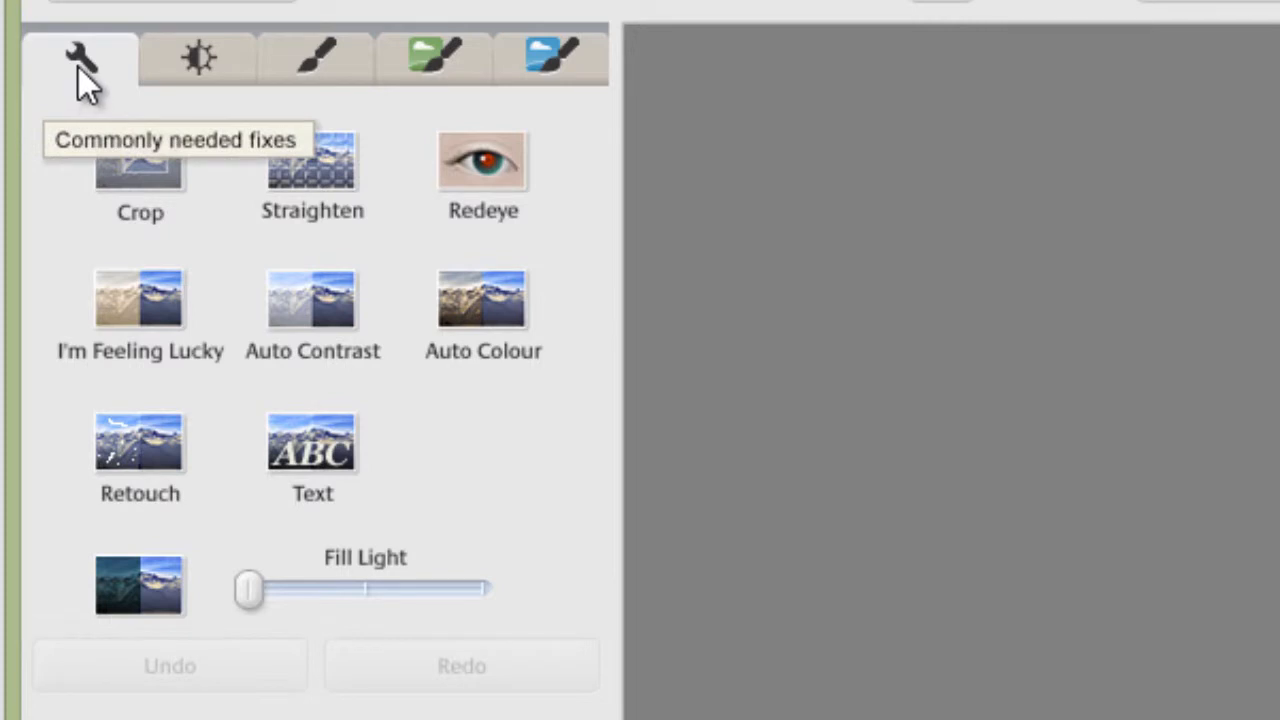
# Examine the available photo editing tools: the commonly needed fixes, the lighting and colour adjustments, and the three sets of image effects
pyautogui.click(208, 65)
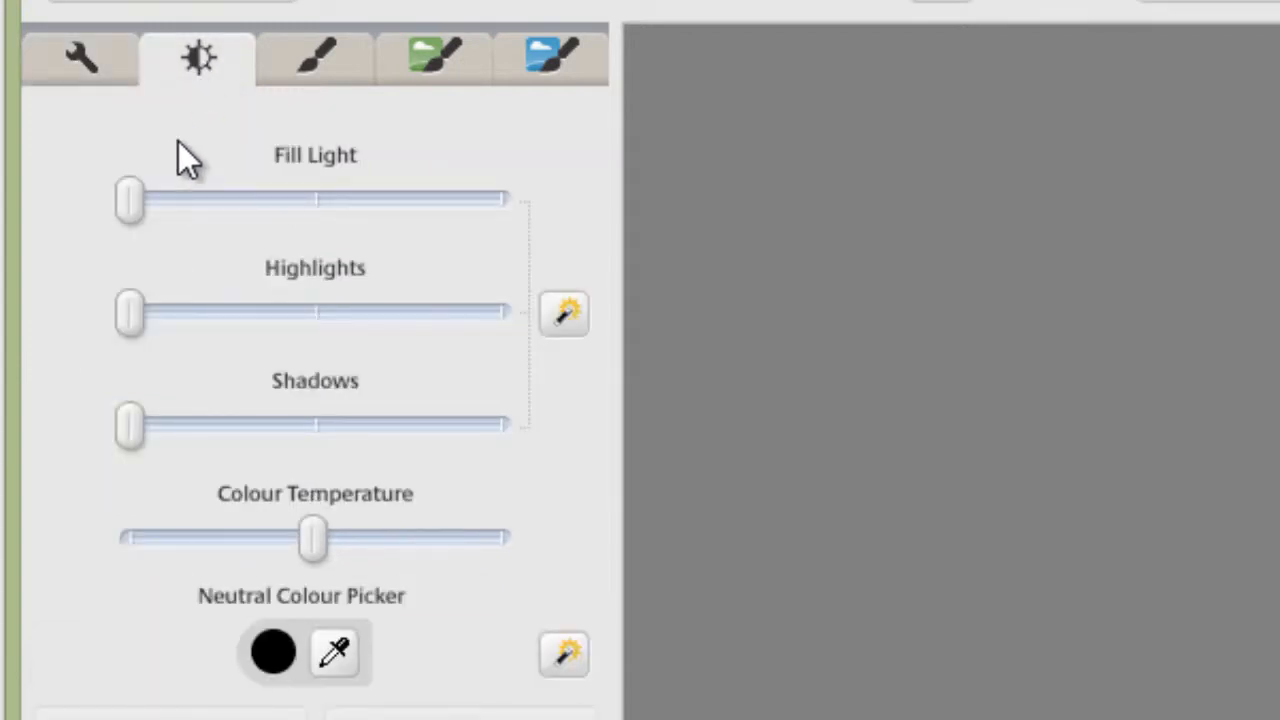
pyautogui.click(316, 61)
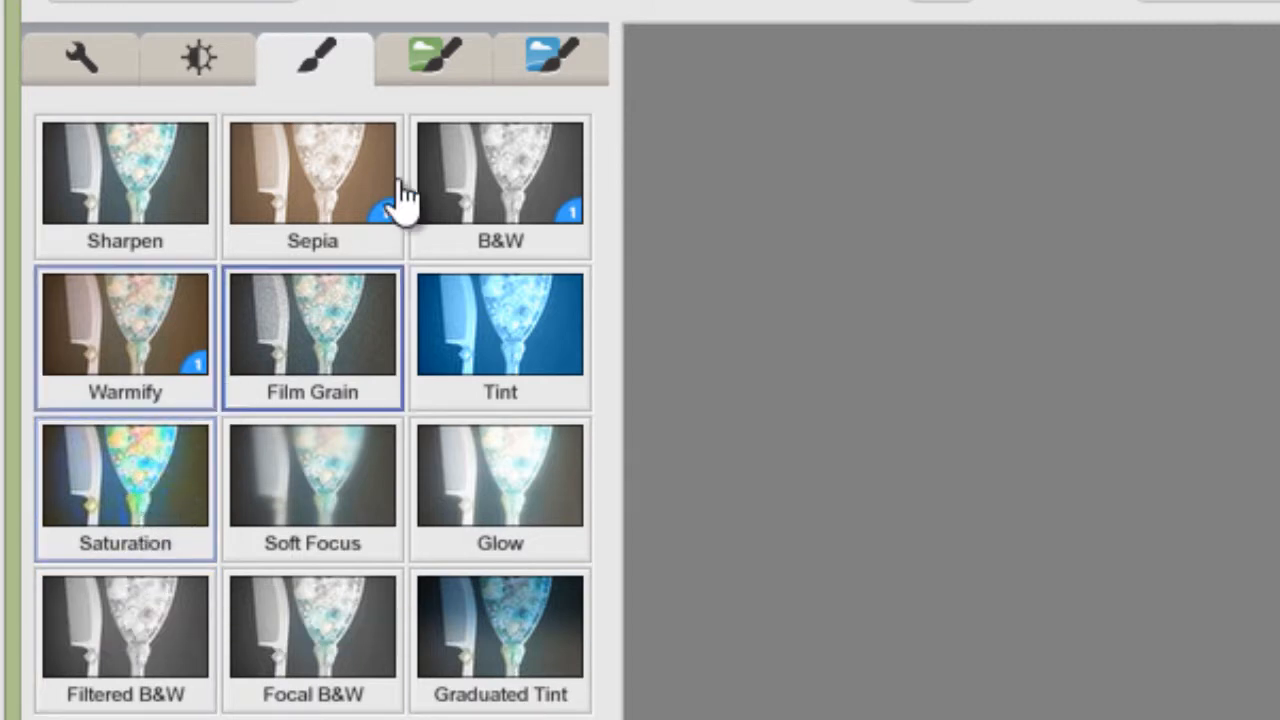
pyautogui.click(470, 90)
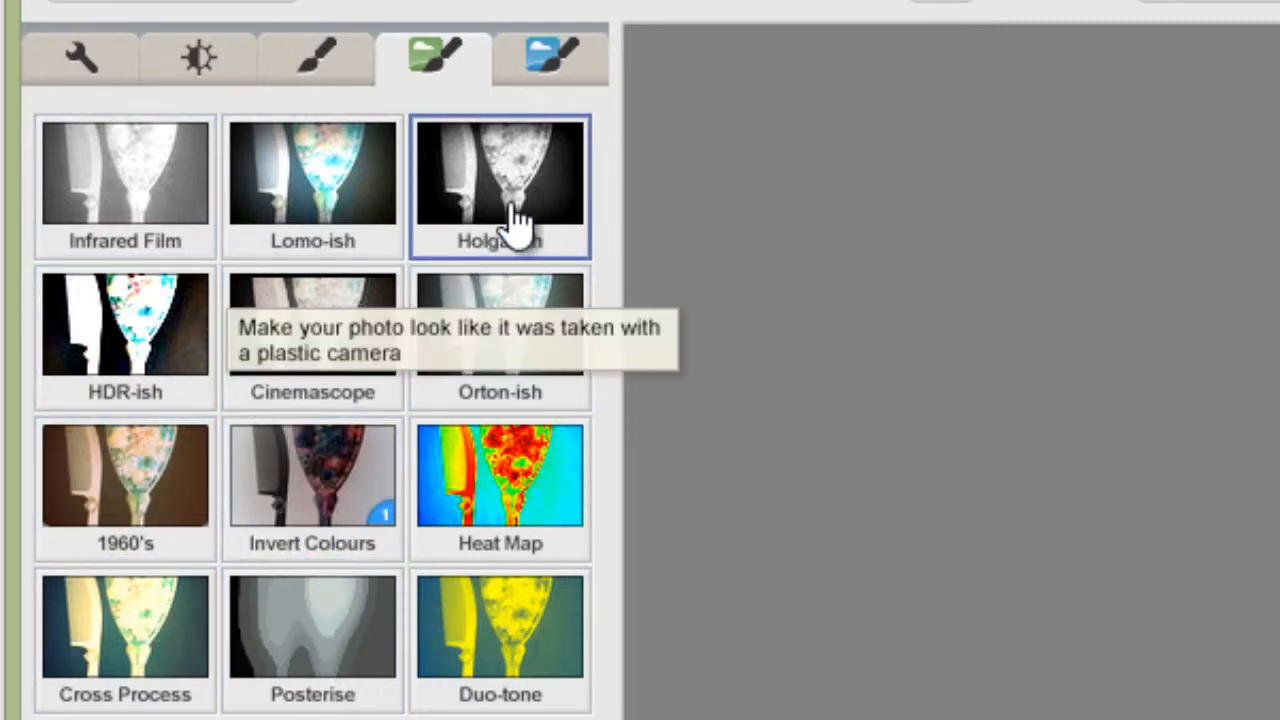
pyautogui.click(559, 62)
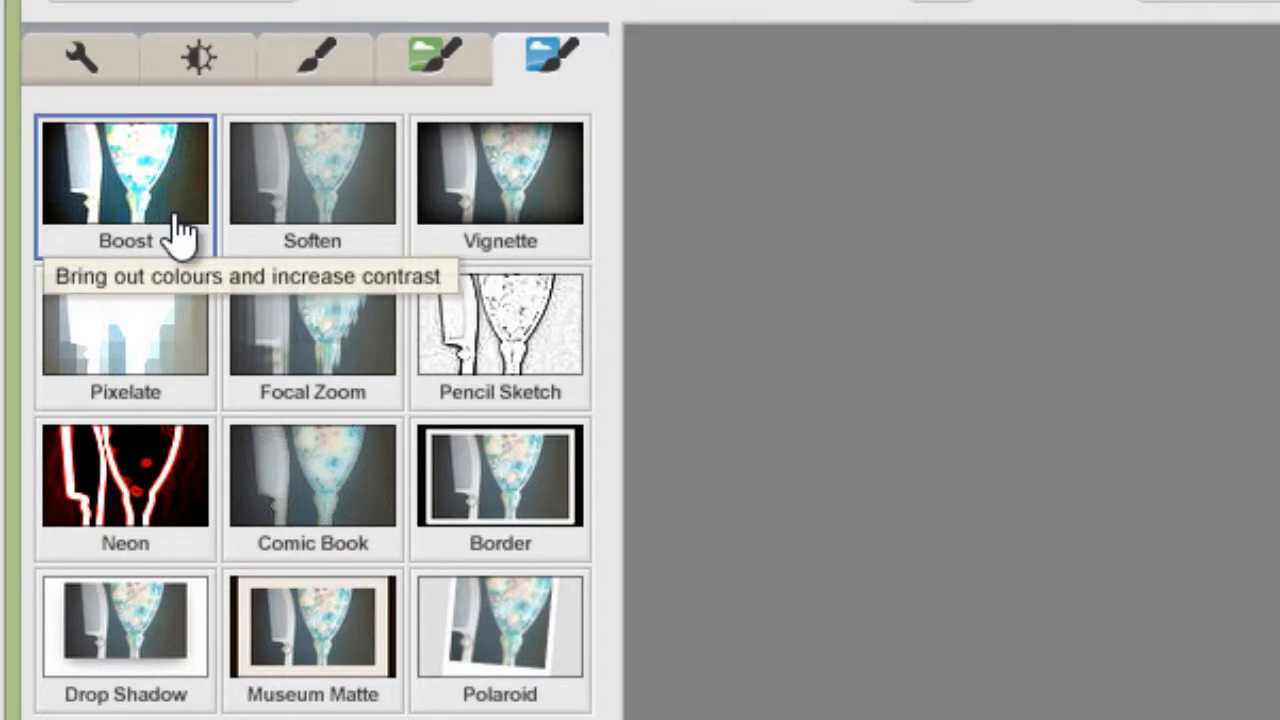
pyautogui.click(336, 72)
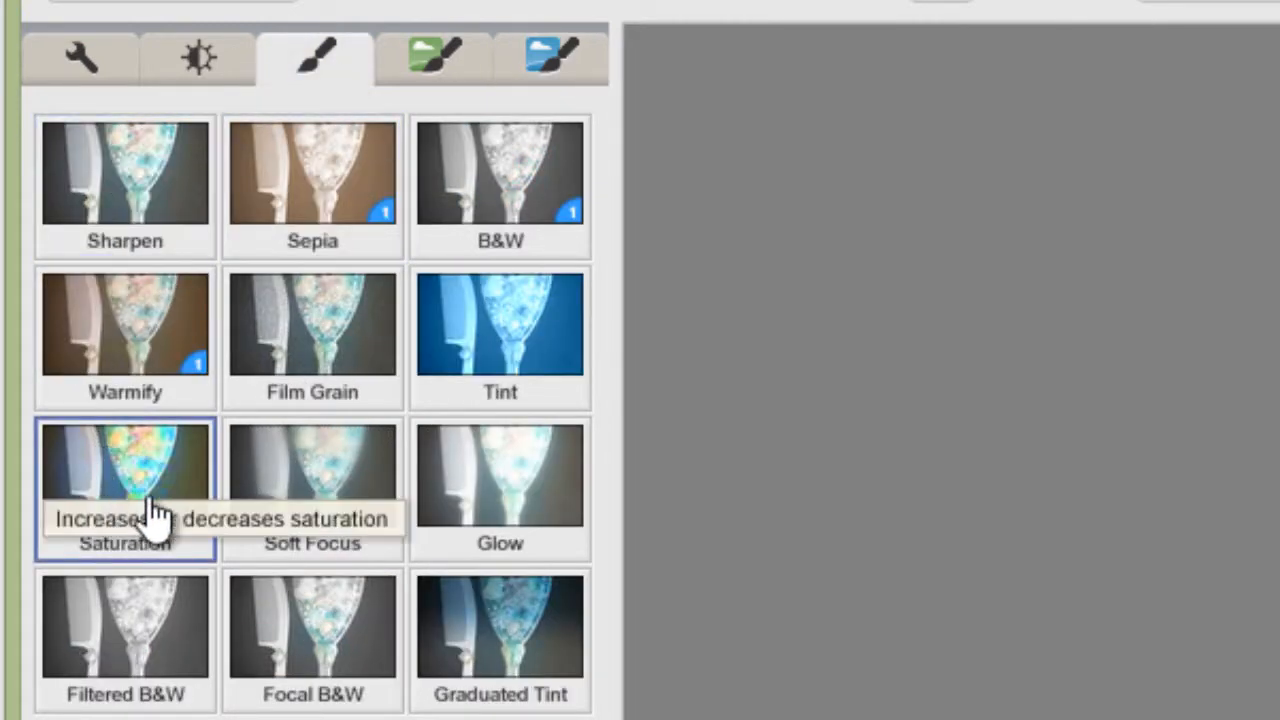
pyautogui.click(551, 68)
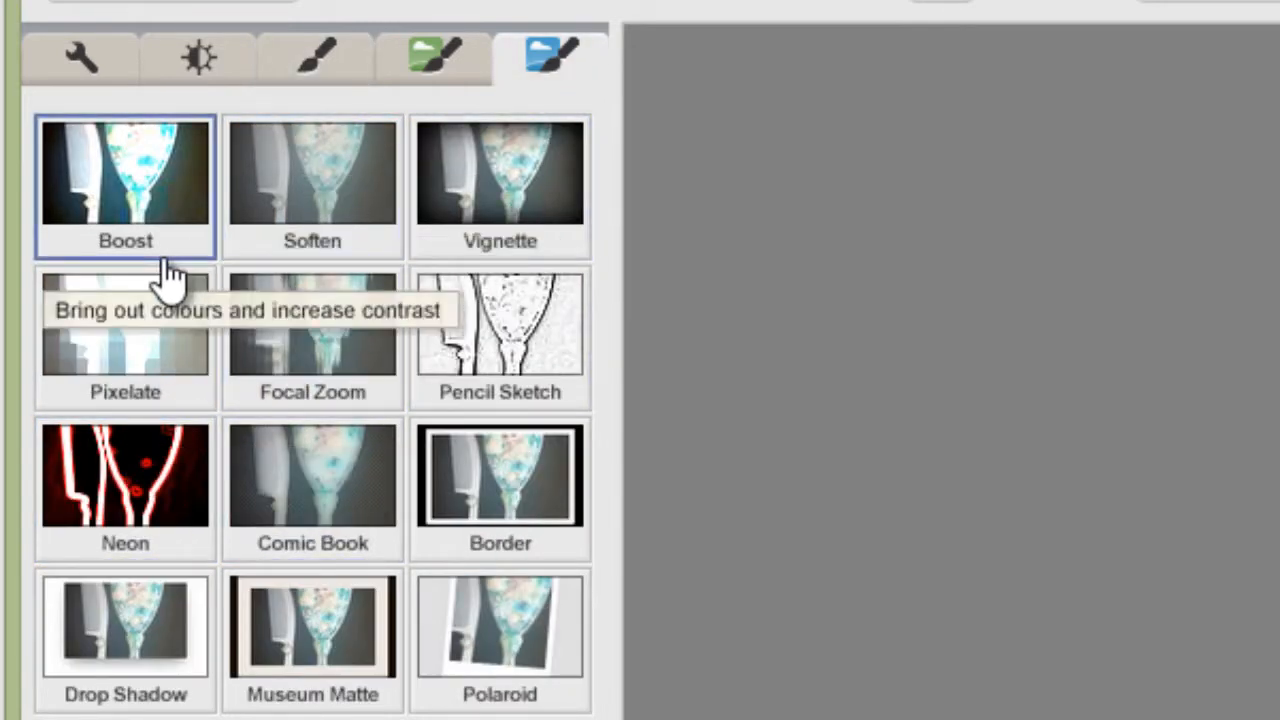
pyautogui.click(95, 60)
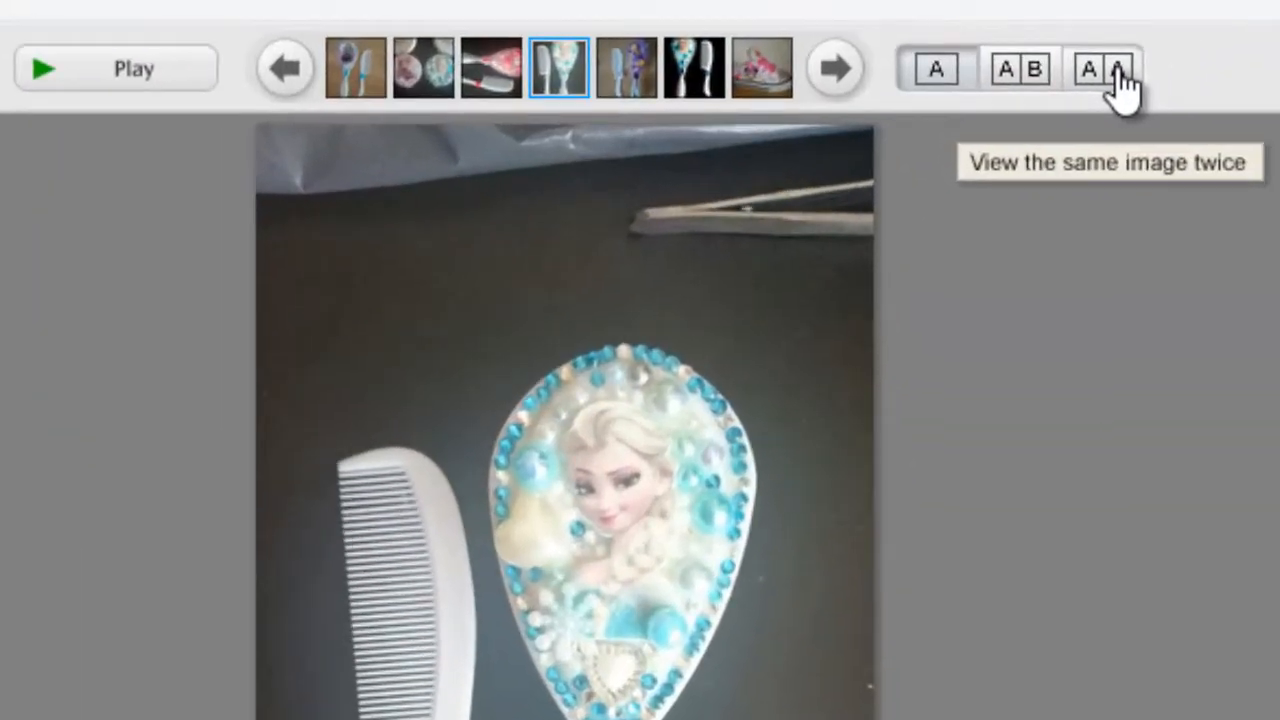
# Show the same photo twice for comparison and apply the I'm Feeling Lucky correction to the selected copy
pyautogui.click(1279, 0)
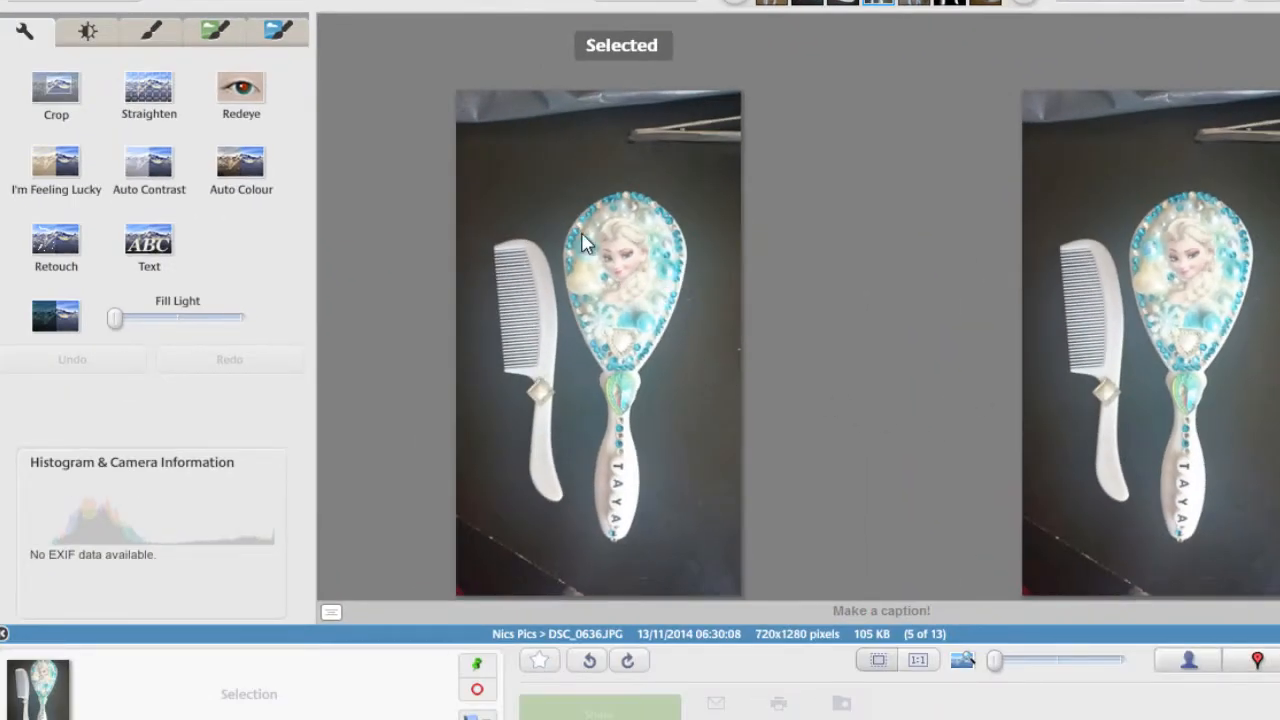
pyautogui.click(52, 165)
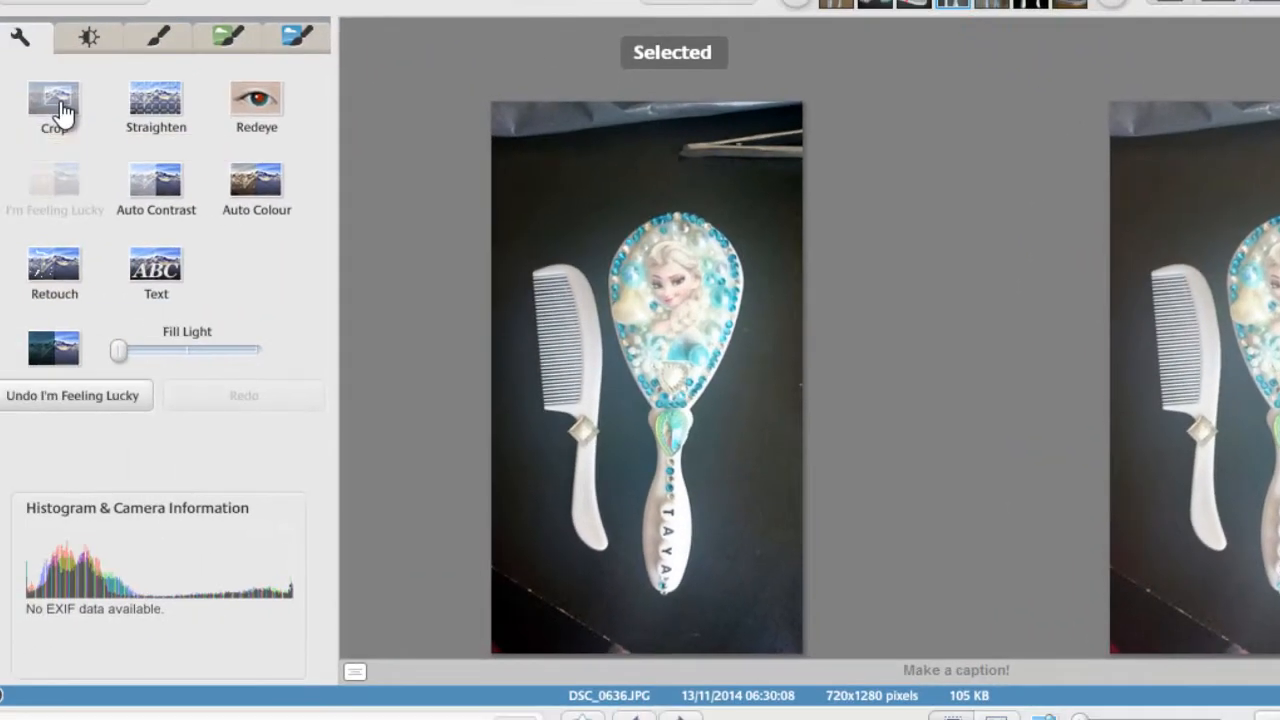
# Crop the photo manually to 720 x 951 around the brush and comb, cutting off the clutter above and the strip below
pyautogui.click(55, 100)
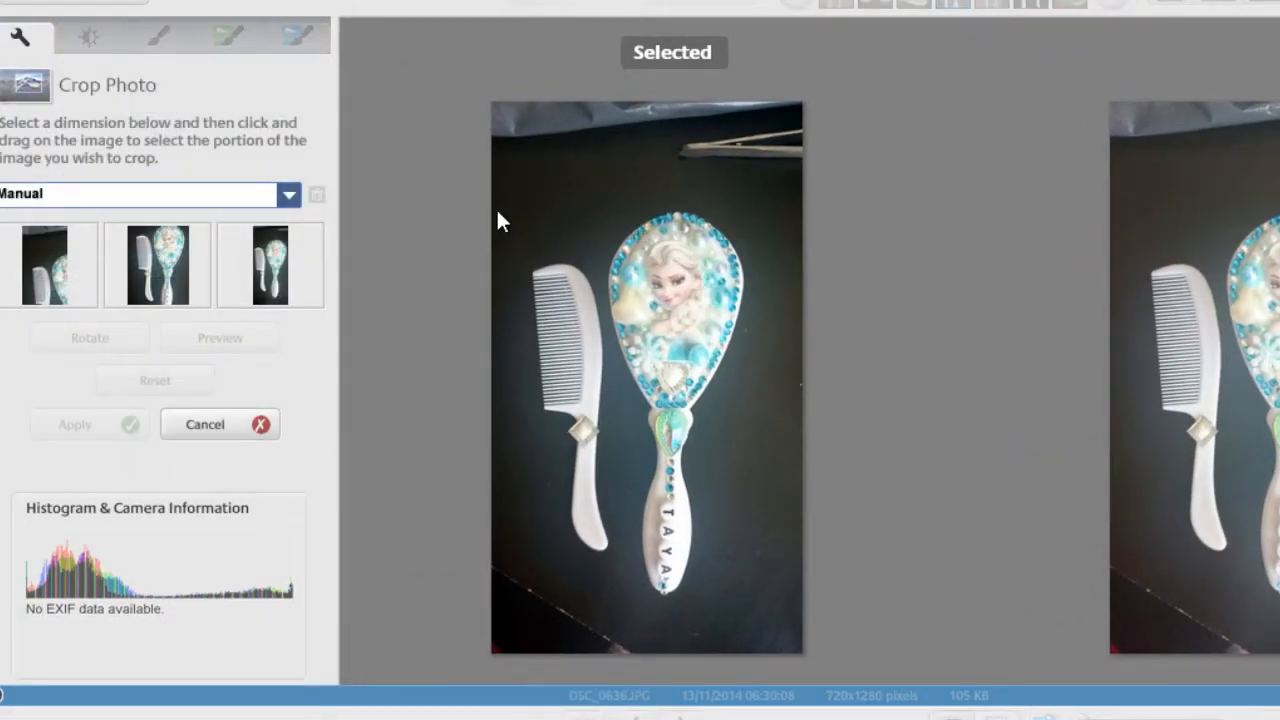
pyautogui.moveTo(496, 208); pyautogui.dragTo(803, 609)
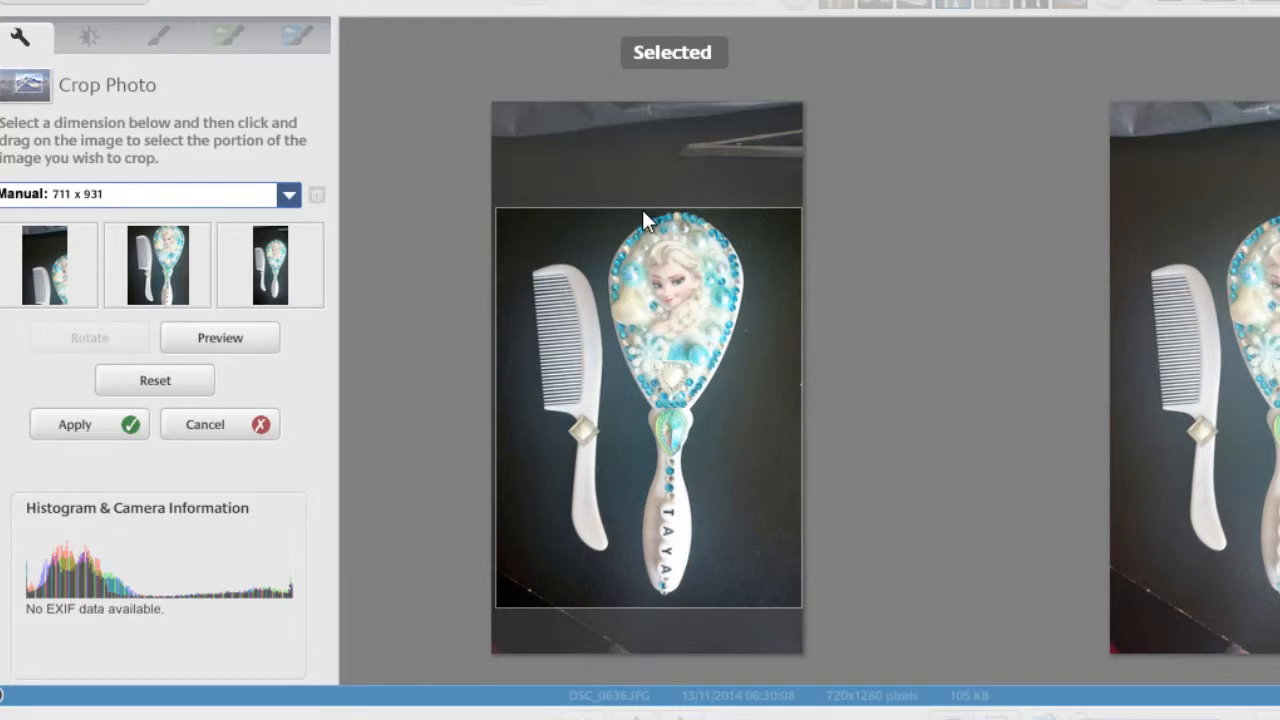
pyautogui.moveTo(642, 209); pyautogui.dragTo(642, 198)
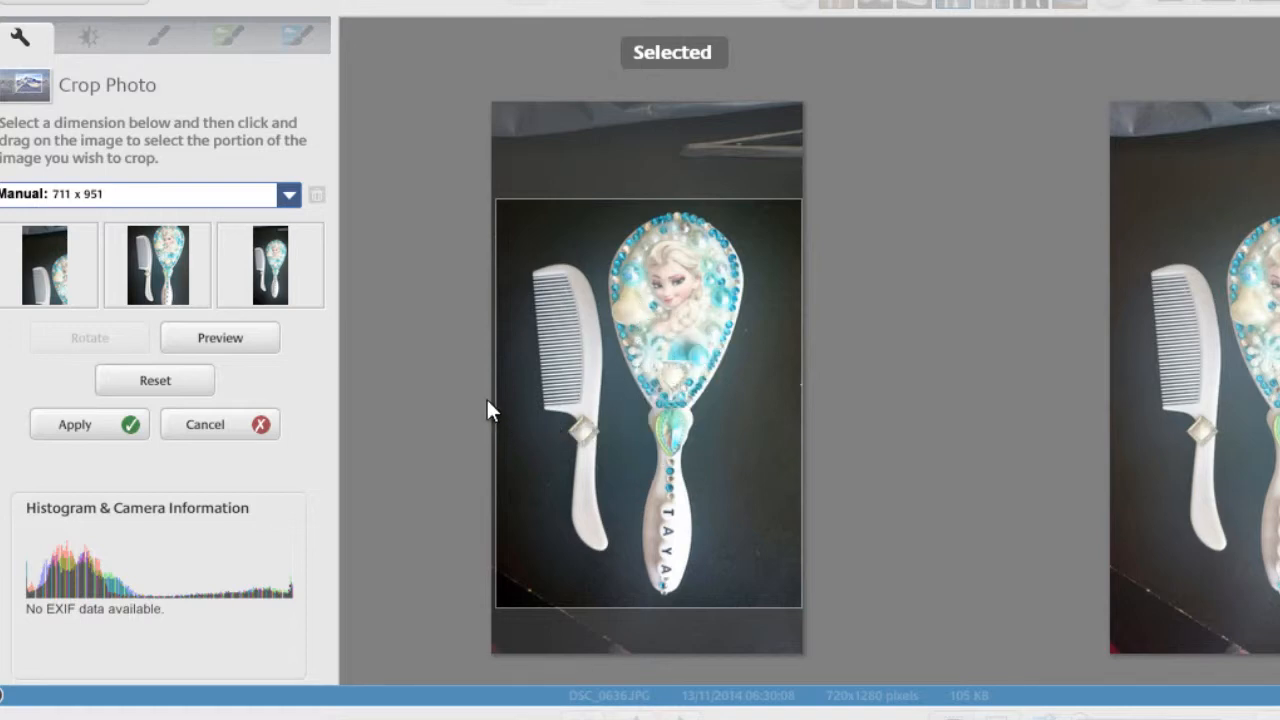
pyautogui.moveTo(496, 400); pyautogui.dragTo(486, 394)
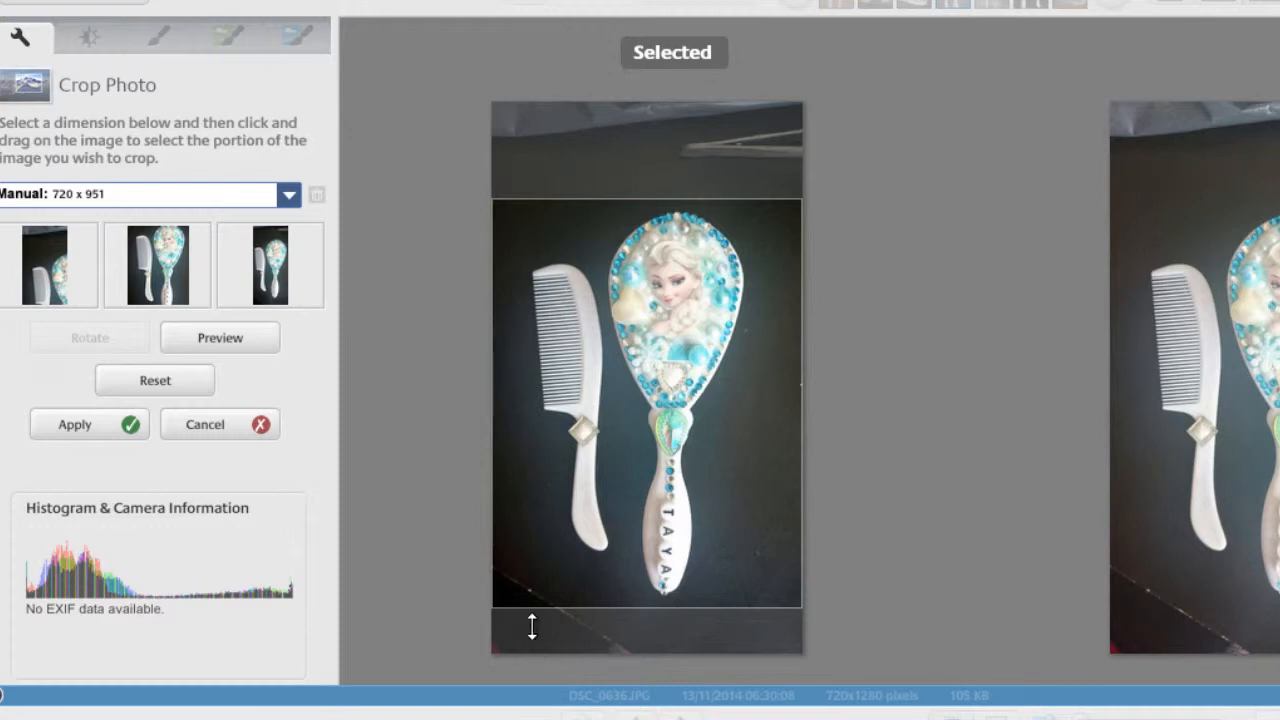
pyautogui.click(75, 424)
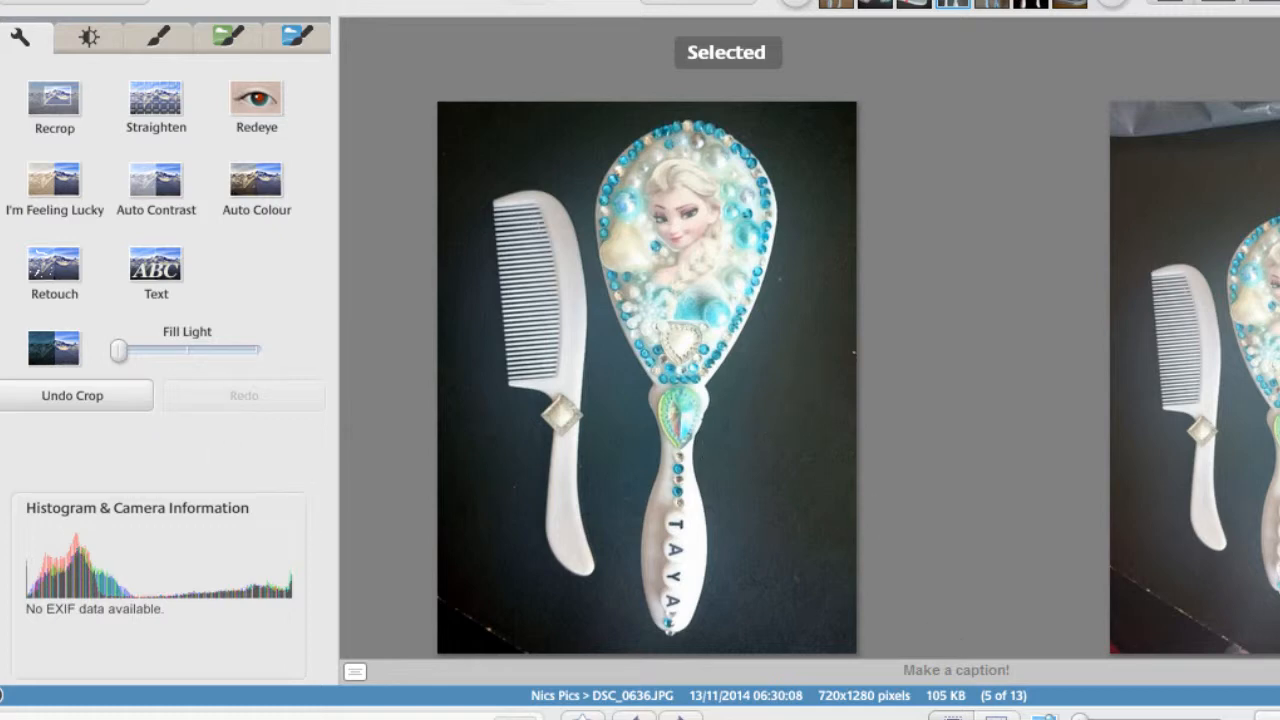
# Retouch the white speck at the right edge of the cropped photo using a reduced brush size, and apply the fix
pyautogui.moveTo(1080, 718); pyautogui.dragTo(1109, 719)
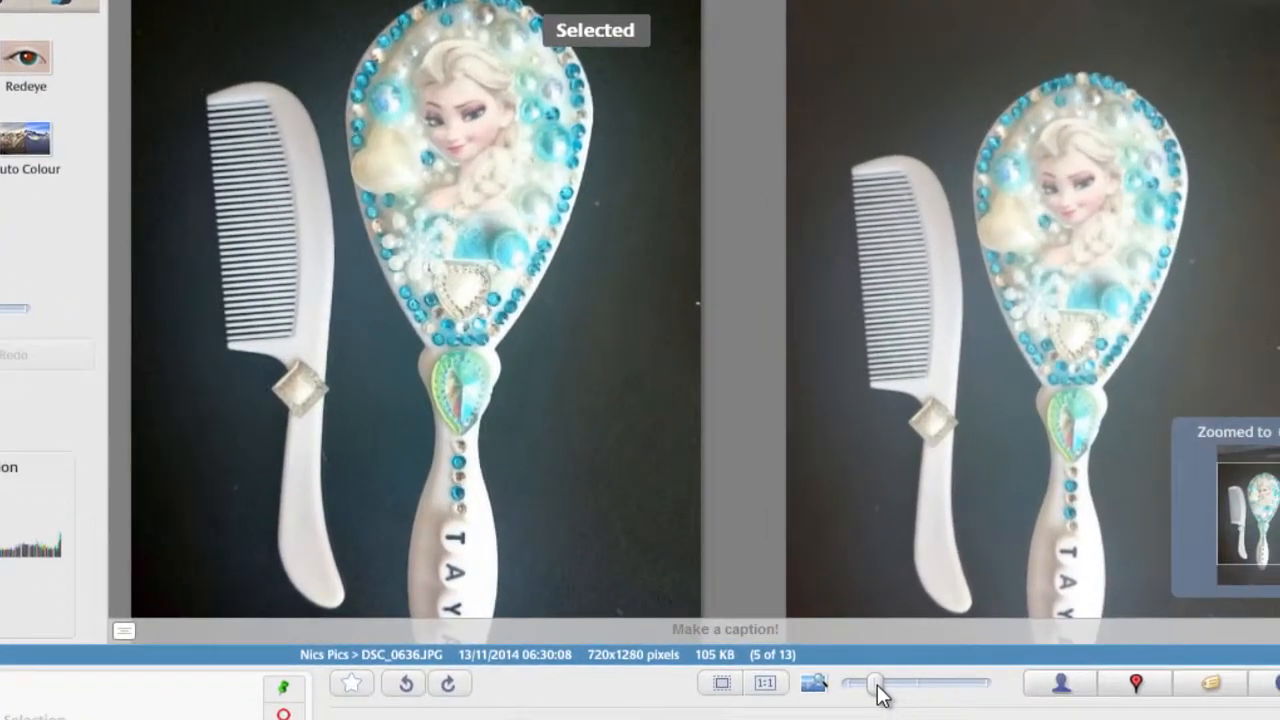
pyautogui.moveTo(878, 690); pyautogui.dragTo(849, 685)
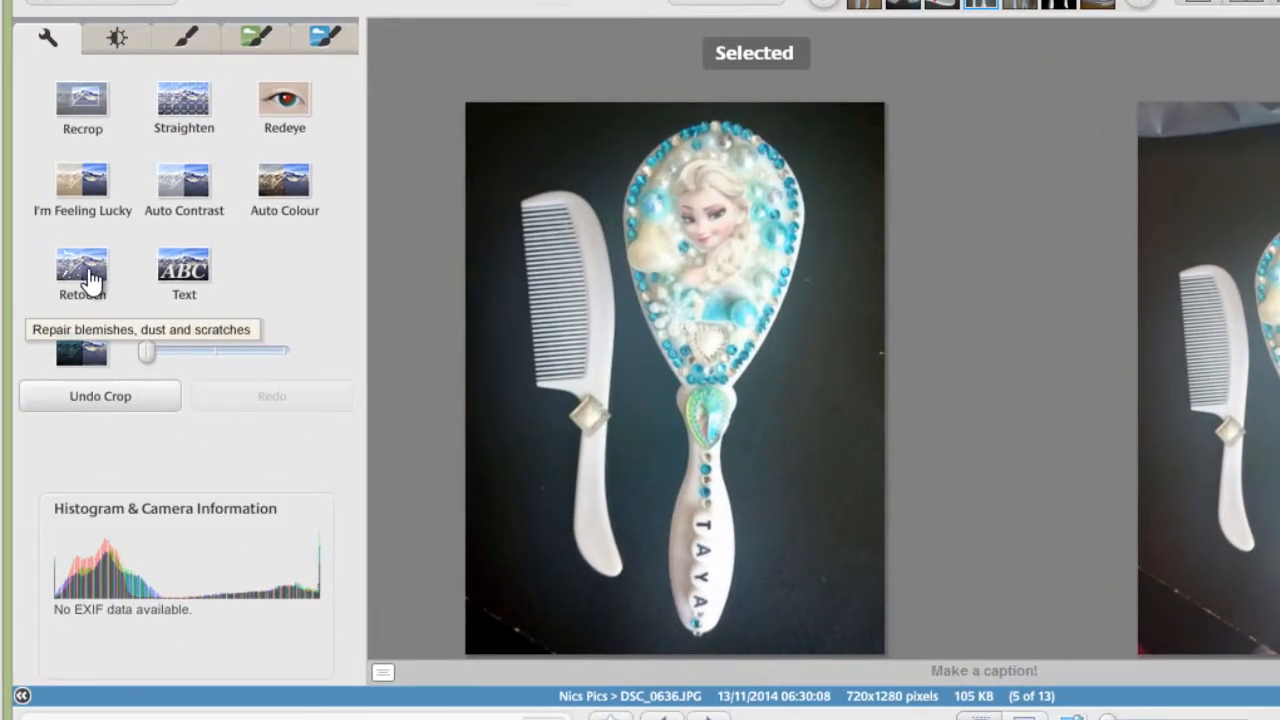
pyautogui.click(87, 270)
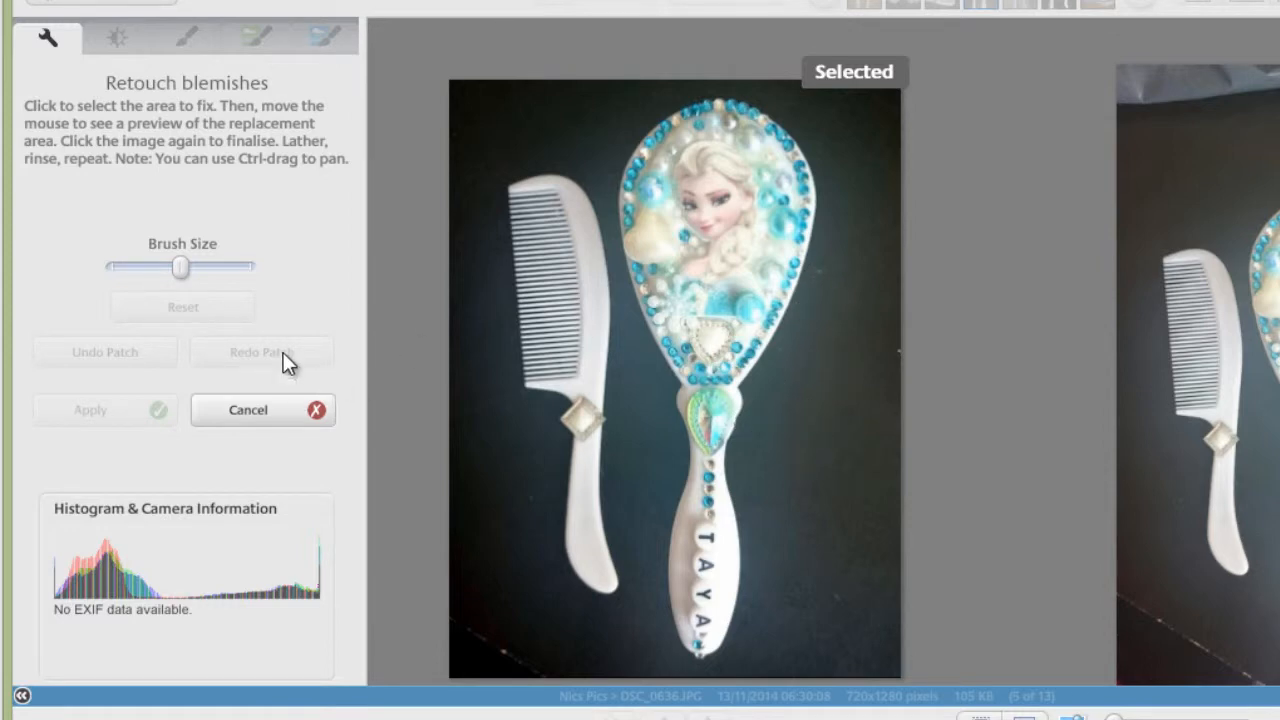
pyautogui.moveTo(172, 270)
pyautogui.mouseDown()
pyautogui.moveTo(231, 274)
pyautogui.moveTo(155, 266)
pyautogui.mouseUp()
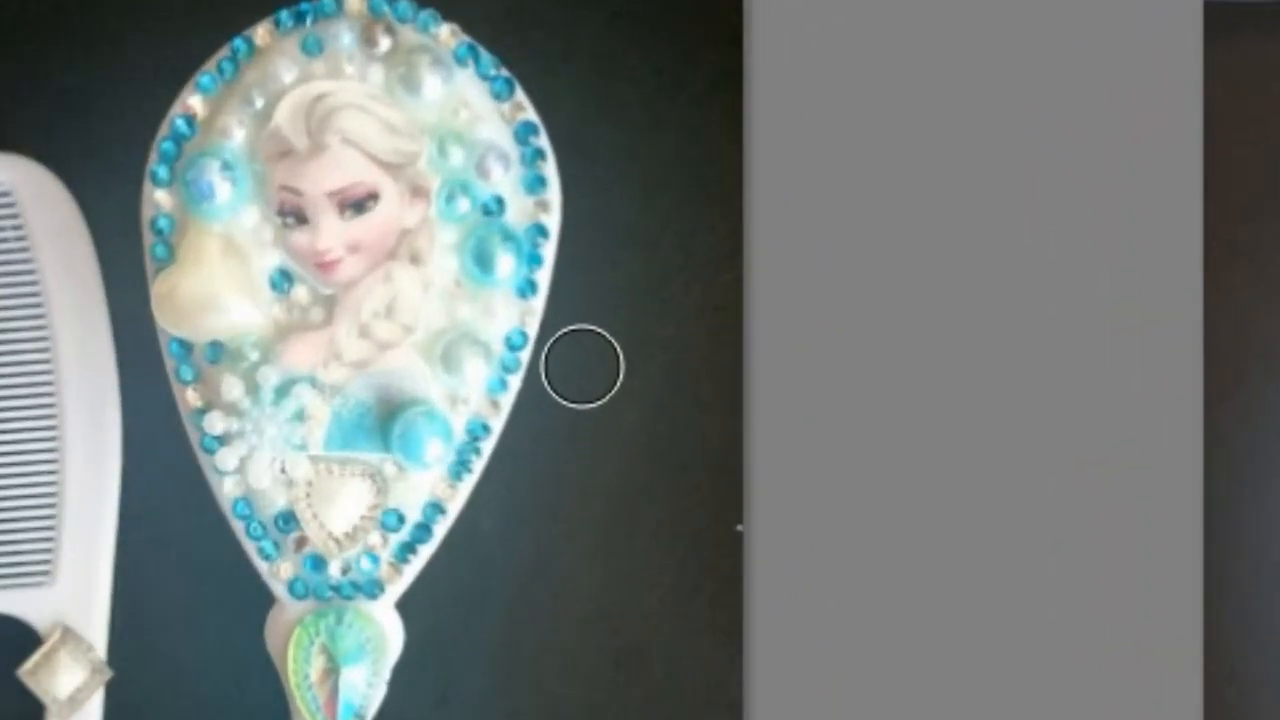
pyautogui.click(582, 366)
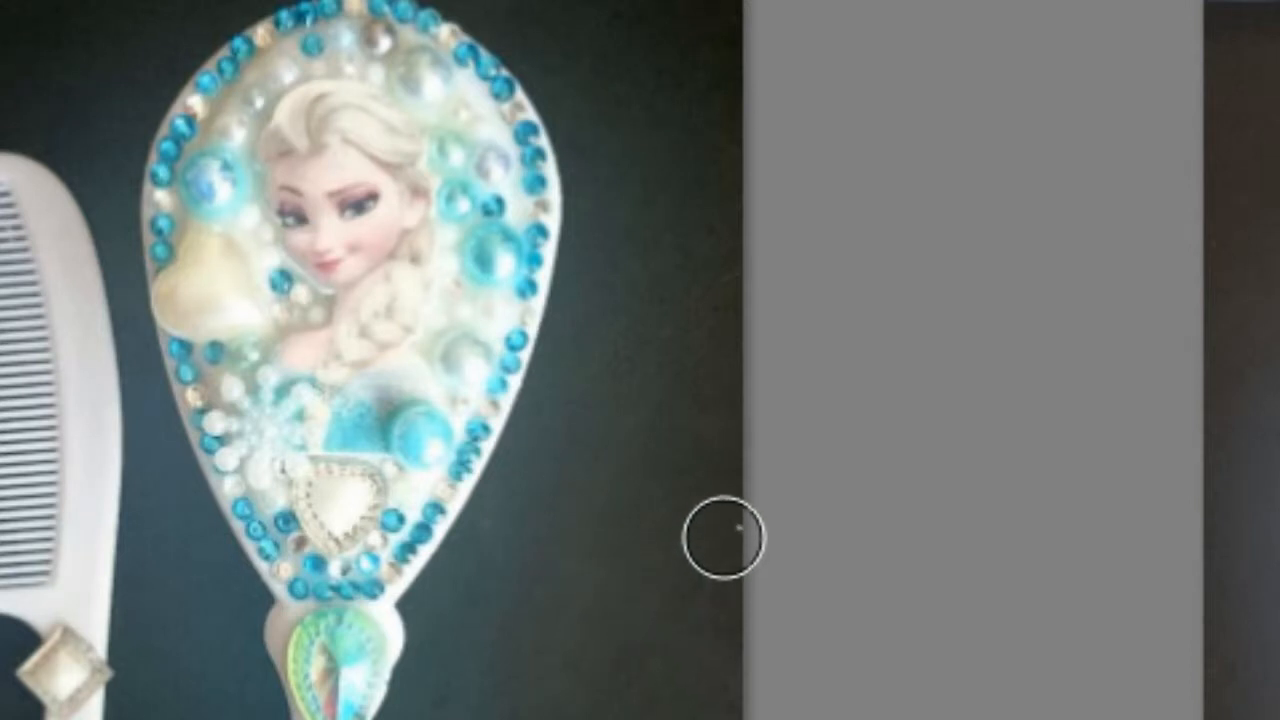
pyautogui.click(724, 538)
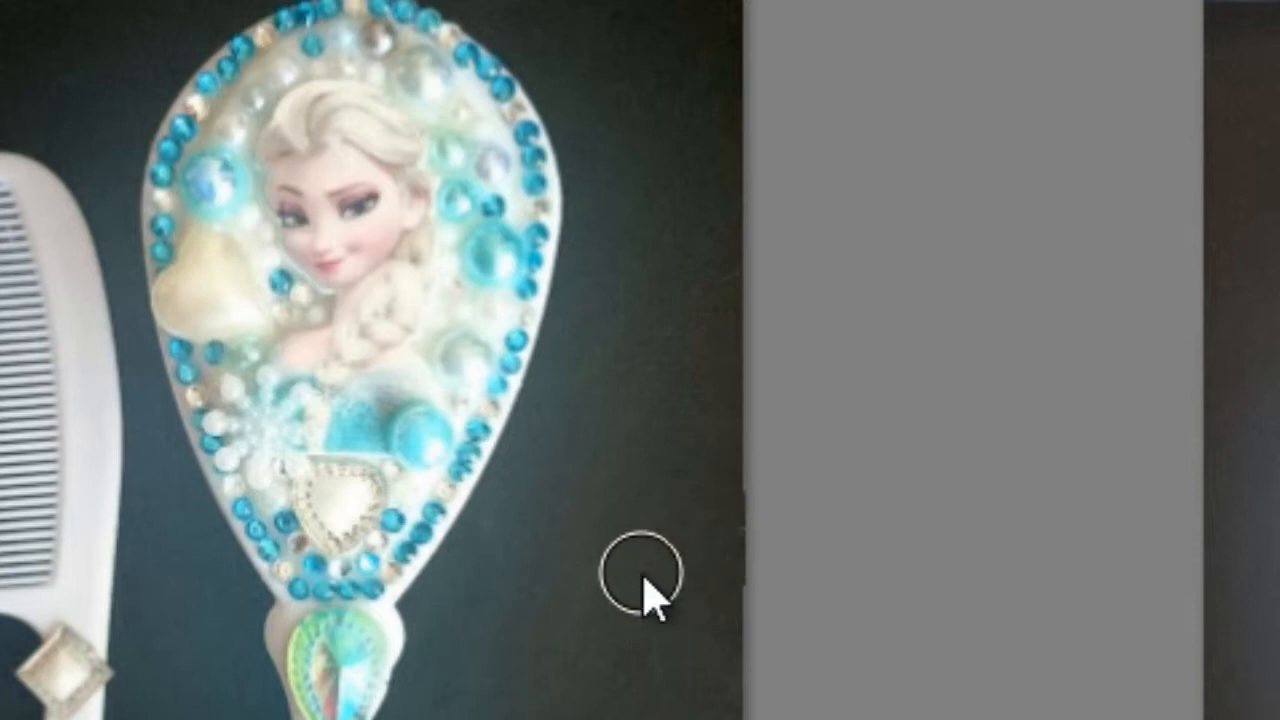
pyautogui.hotkey('ctrl', 'z')
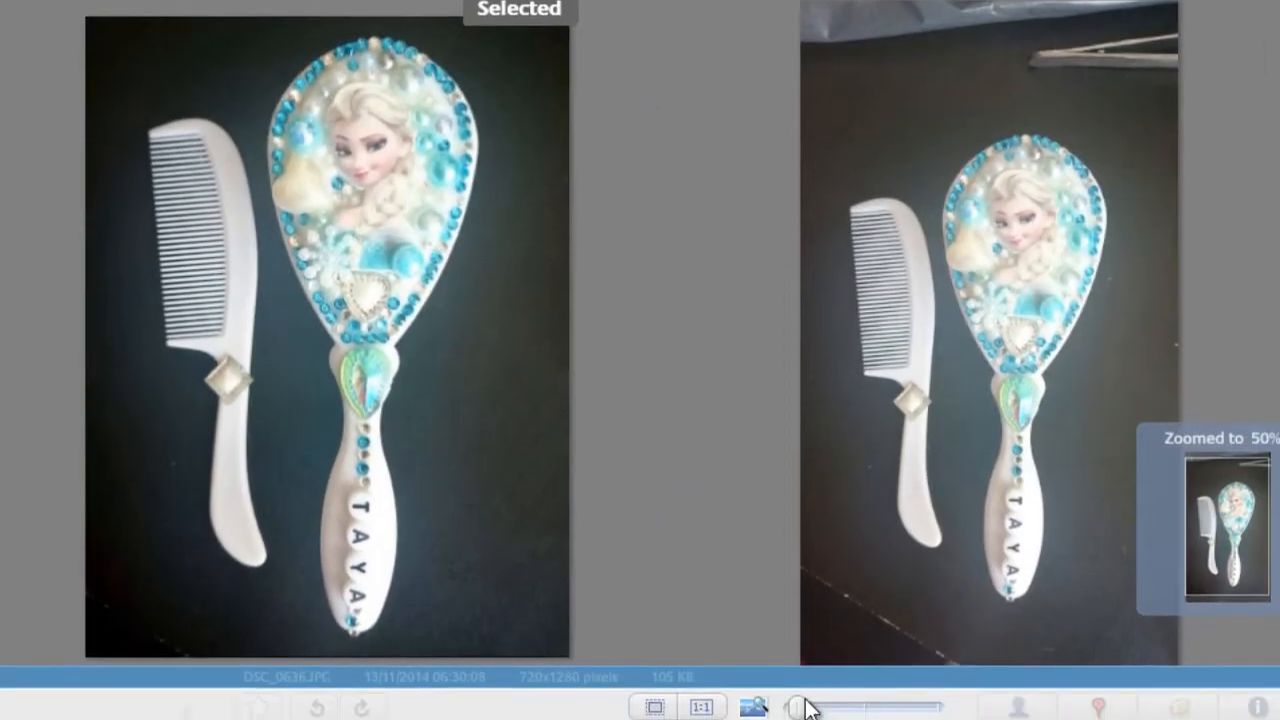
pyautogui.moveTo(806, 706); pyautogui.dragTo(767, 643)
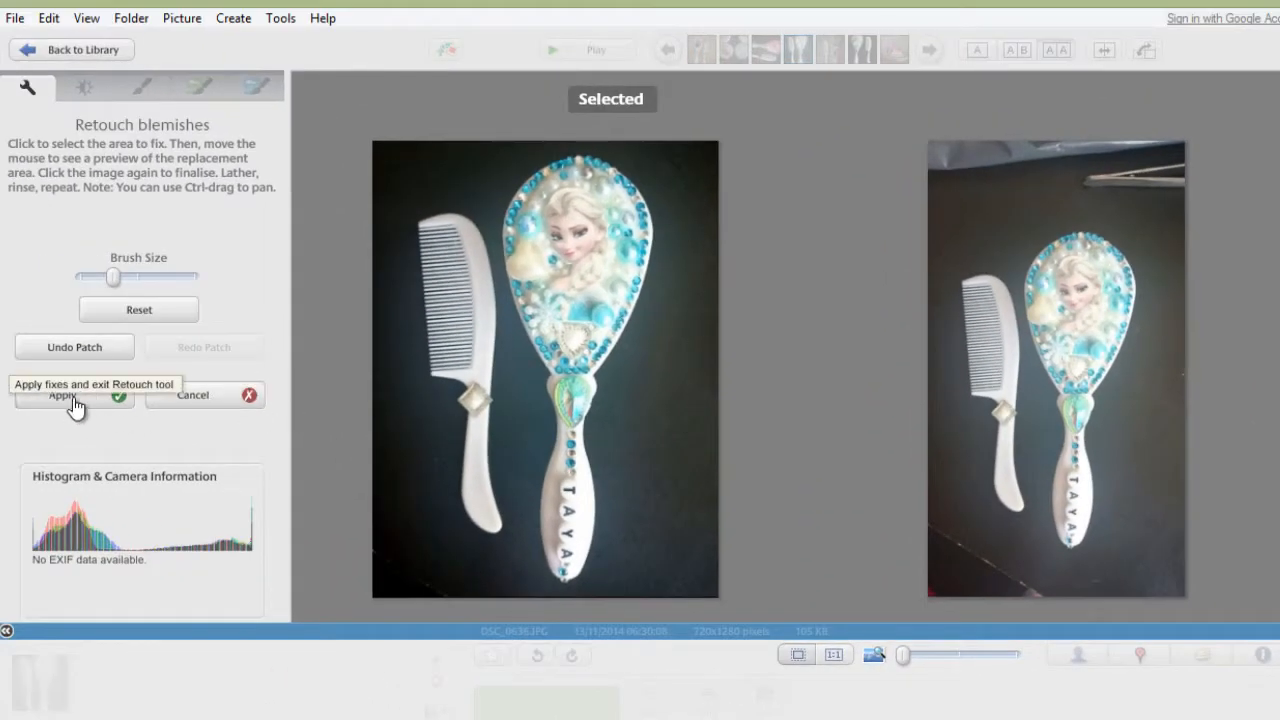
pyautogui.click(74, 400)
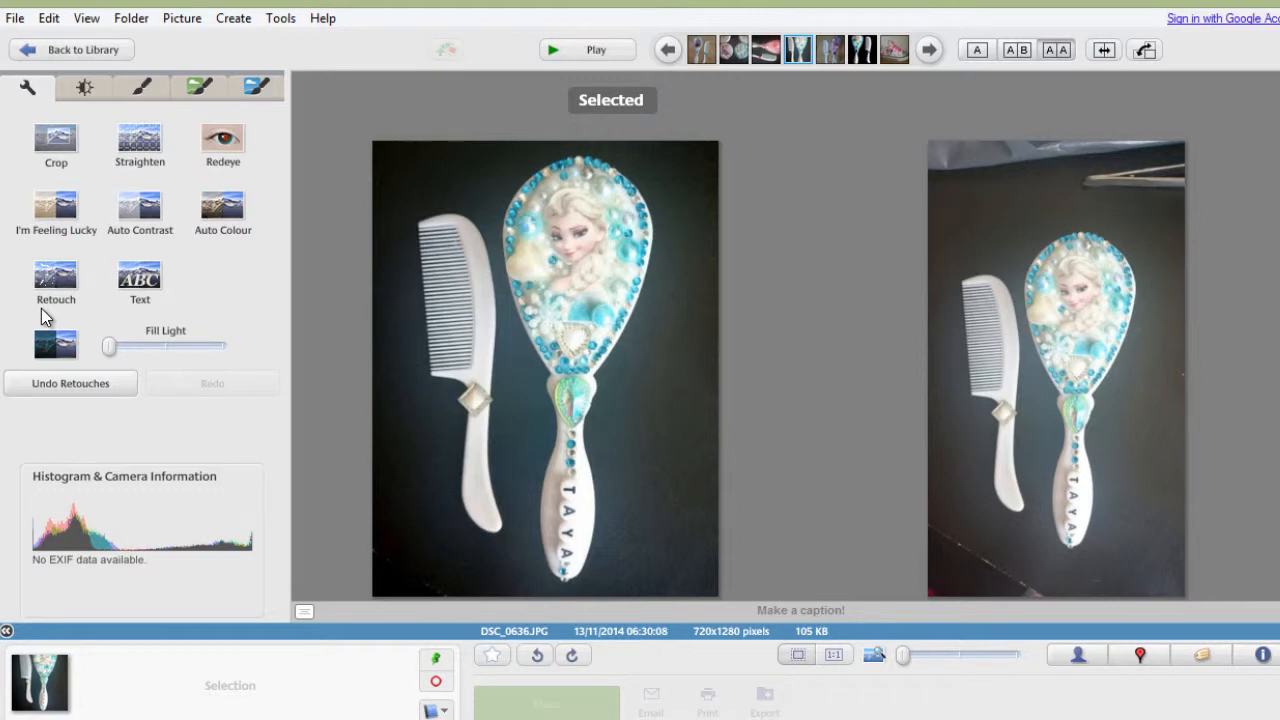
# Apply the Saturation effect to the cropped photo with the amount slightly above the slider's midpoint
pyautogui.click(213, 87)
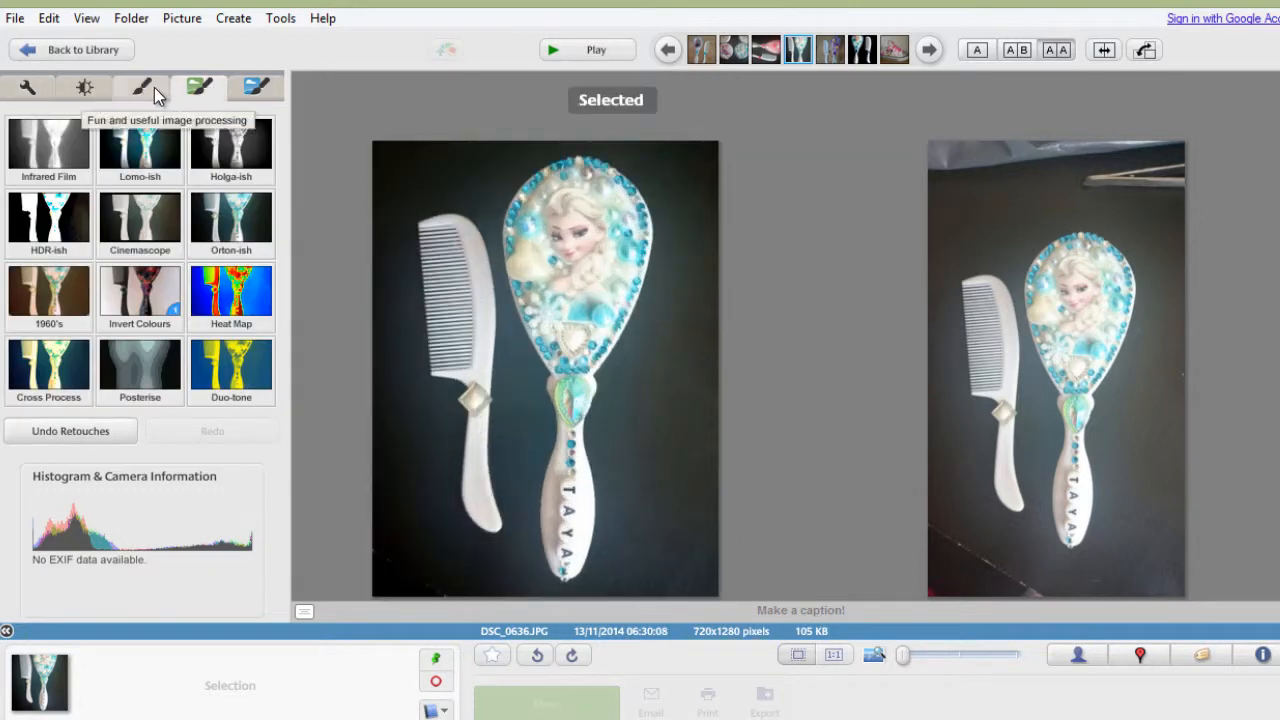
pyautogui.click(154, 87)
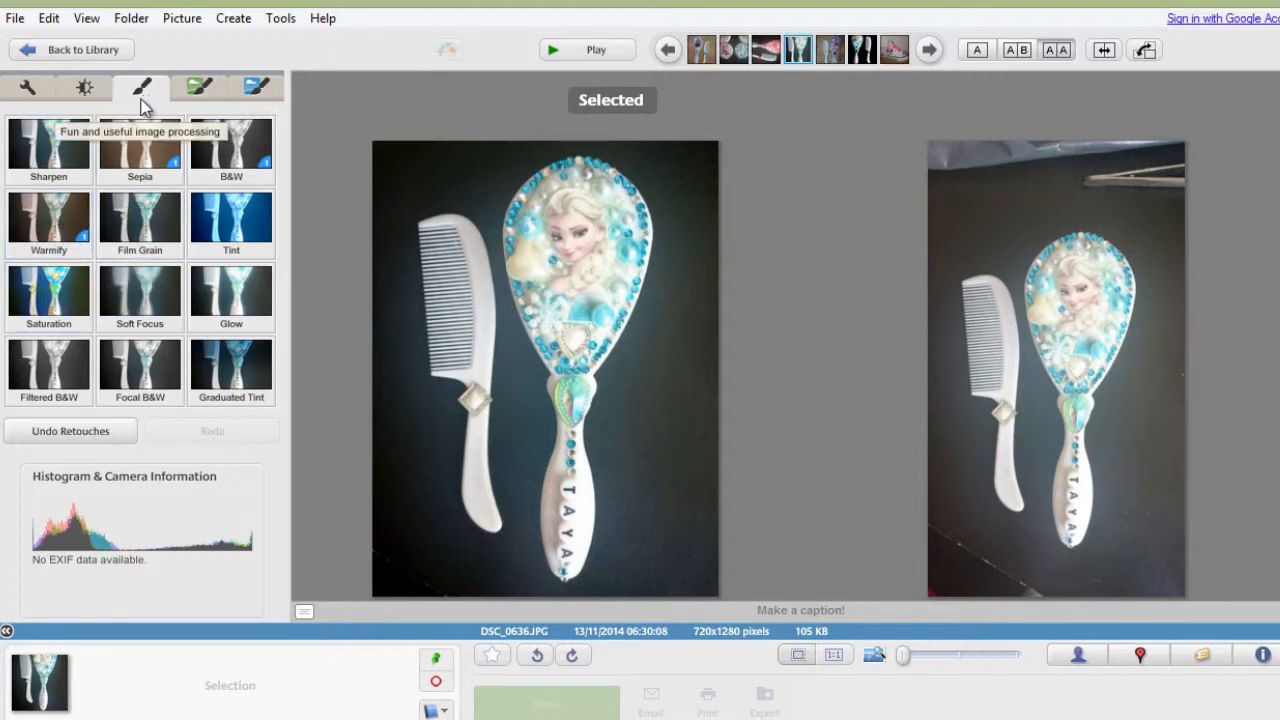
pyautogui.click(55, 300)
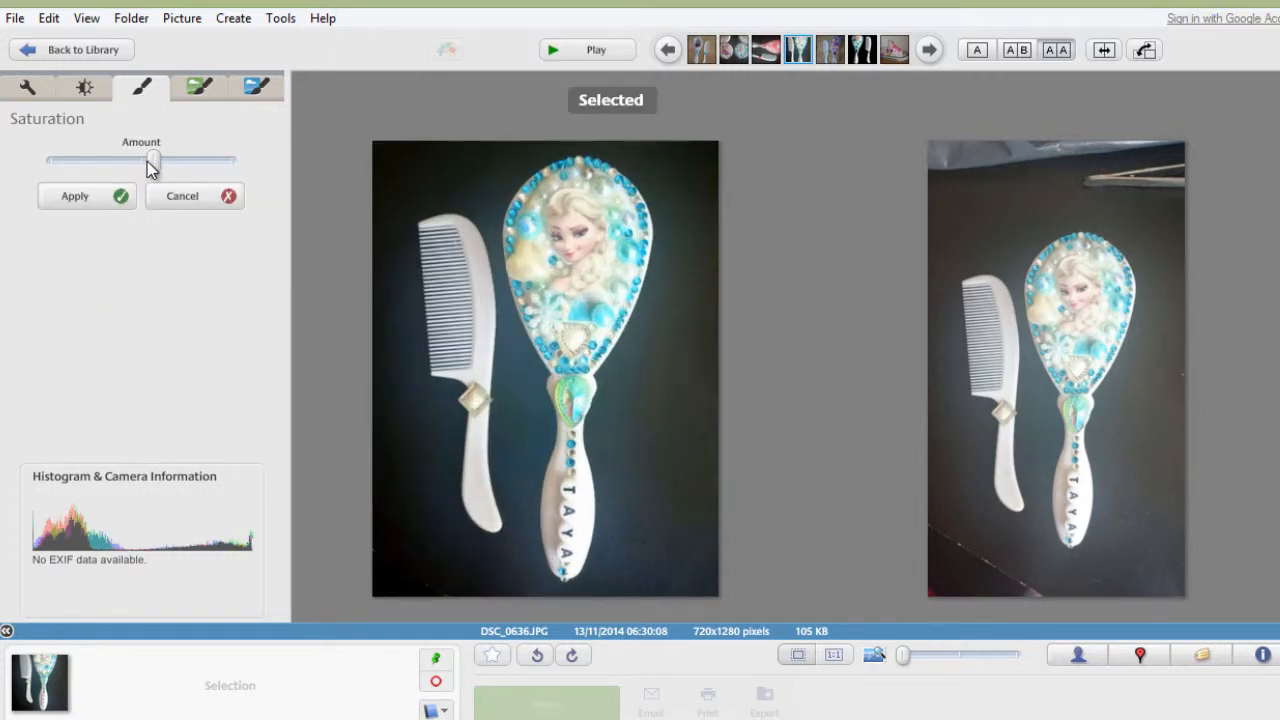
pyautogui.moveTo(153, 162); pyautogui.dragTo(53, 167)
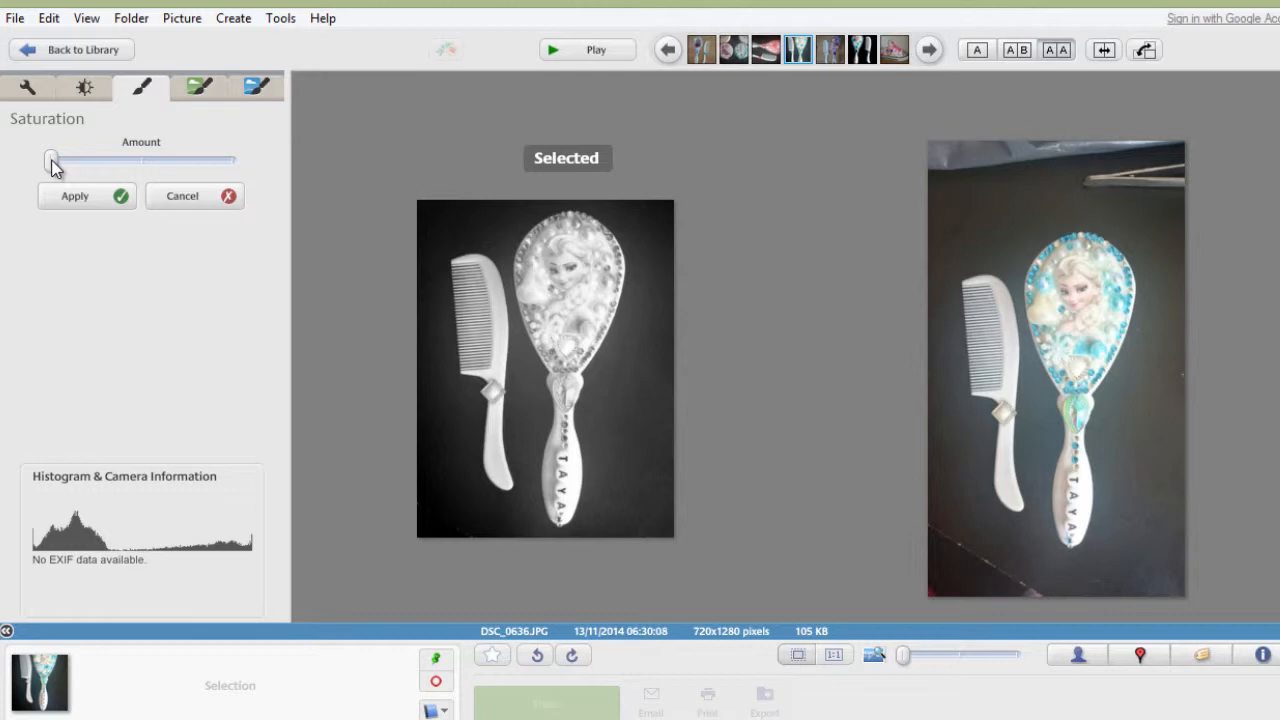
pyautogui.moveTo(53, 167); pyautogui.dragTo(155, 180)
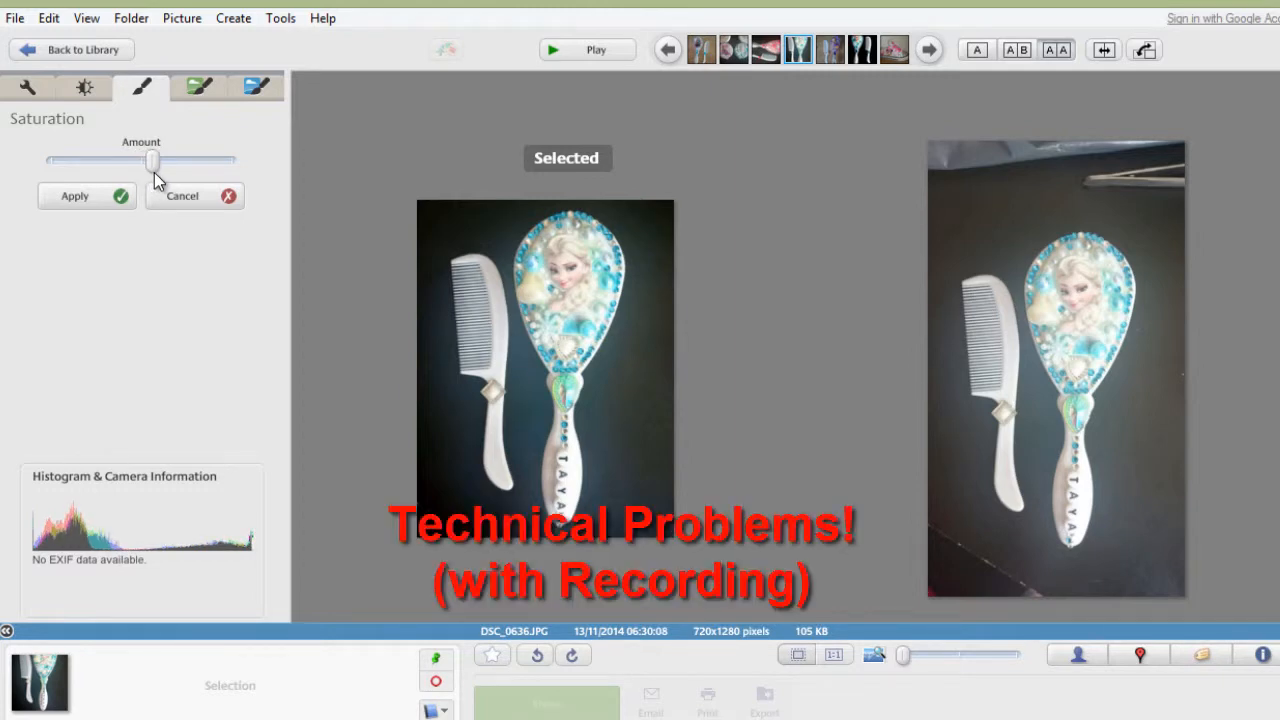
pyautogui.moveTo(155, 180)
pyautogui.mouseDown()
pyautogui.moveTo(226, 194)
pyautogui.moveTo(252, 185)
pyautogui.moveTo(156, 176)
pyautogui.mouseUp()
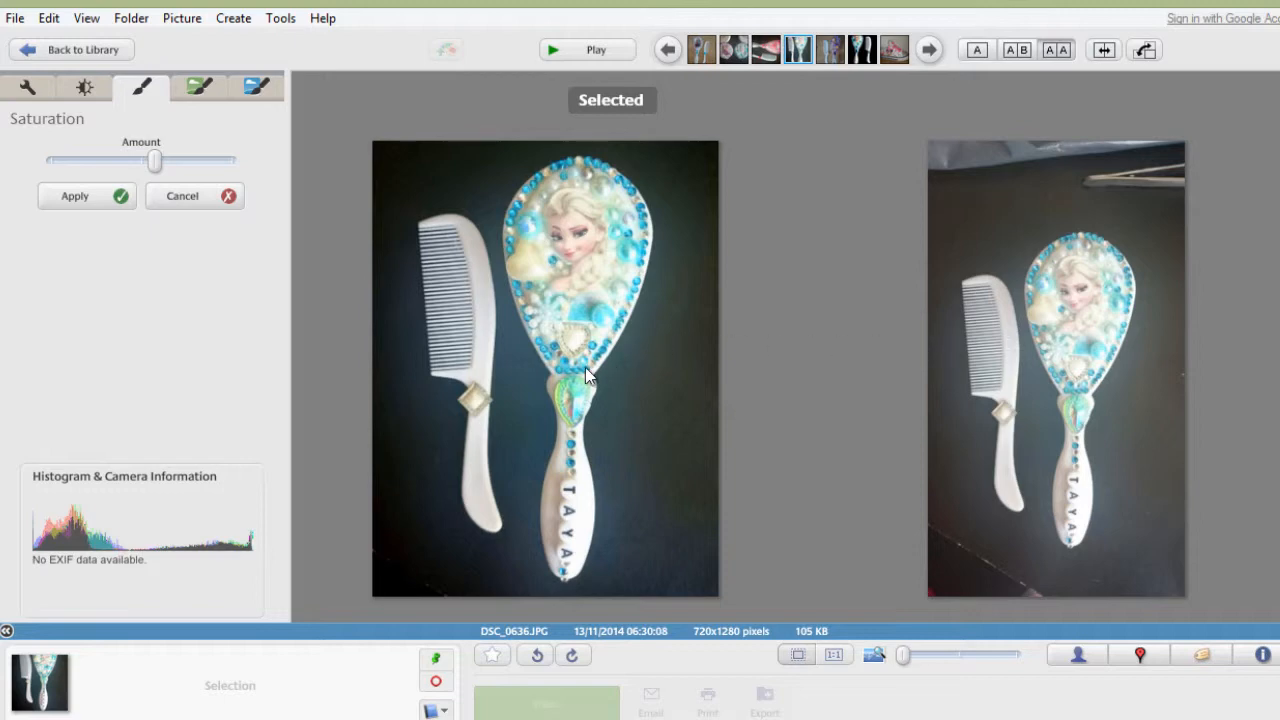
pyautogui.click(80, 200)
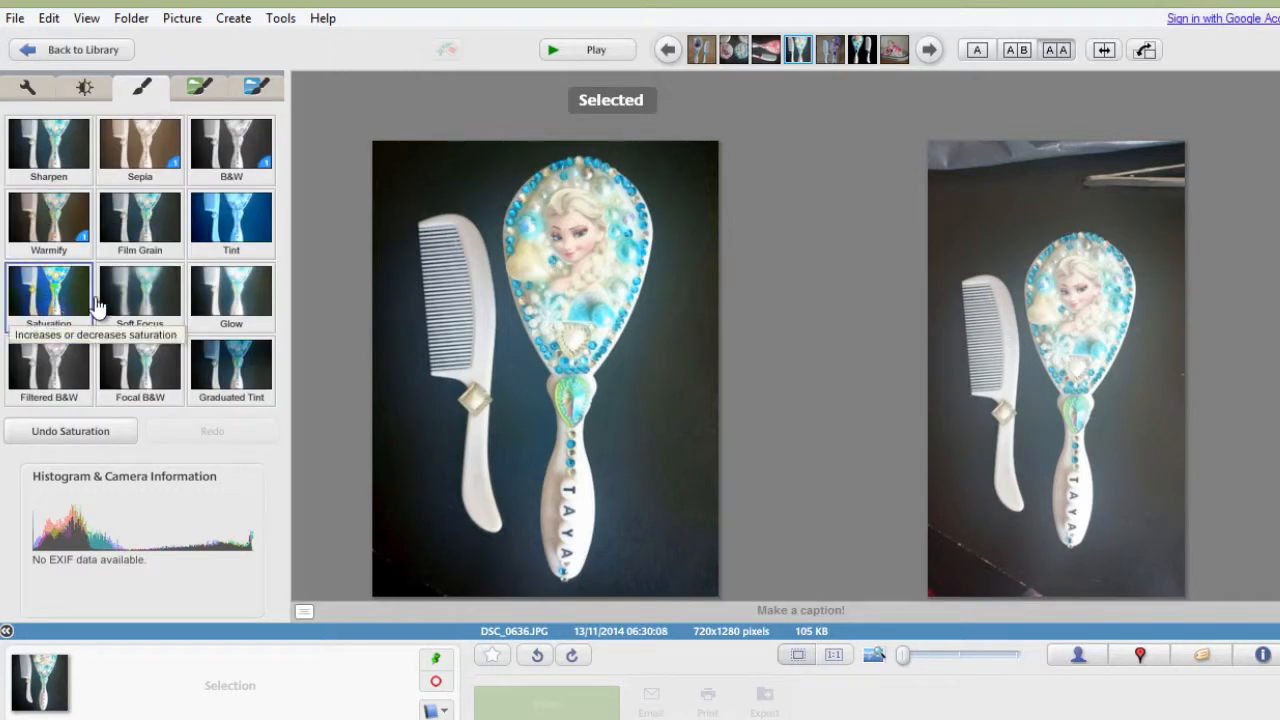
# Start the Boost effect on the selected copy and lower its strength to about one fifth of the slider range
pyautogui.click(267, 85)
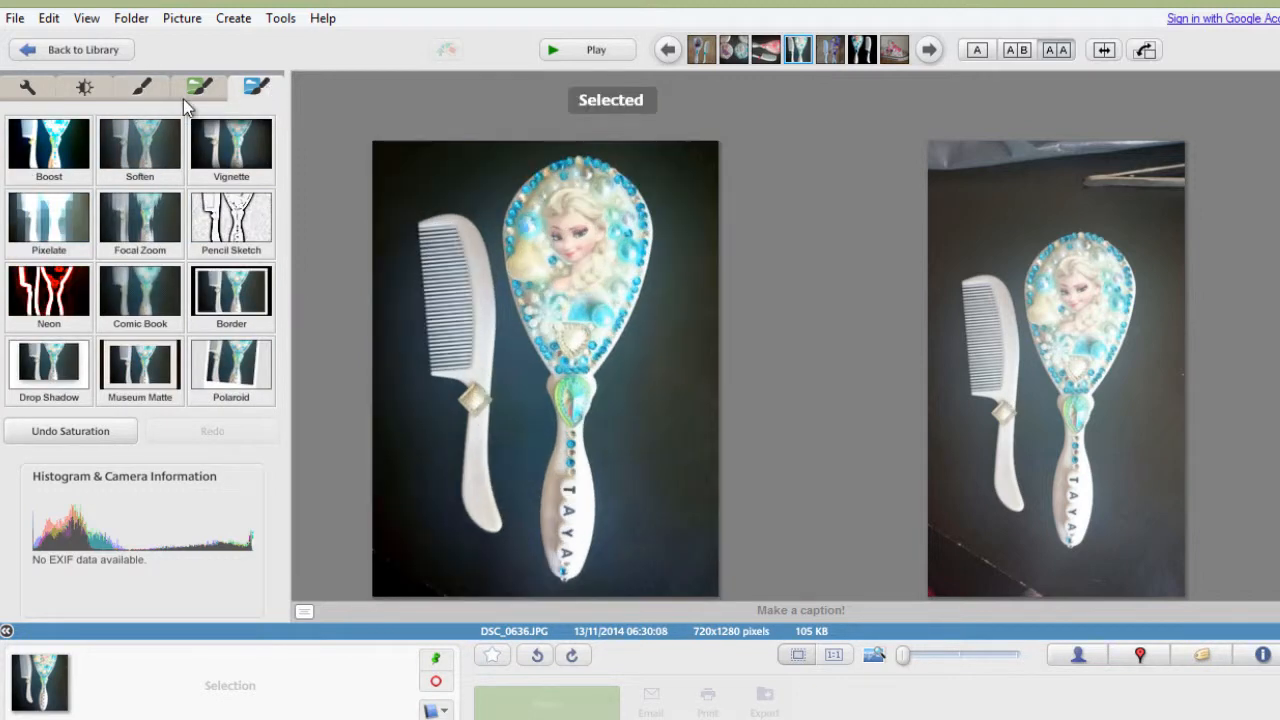
pyautogui.click(55, 150)
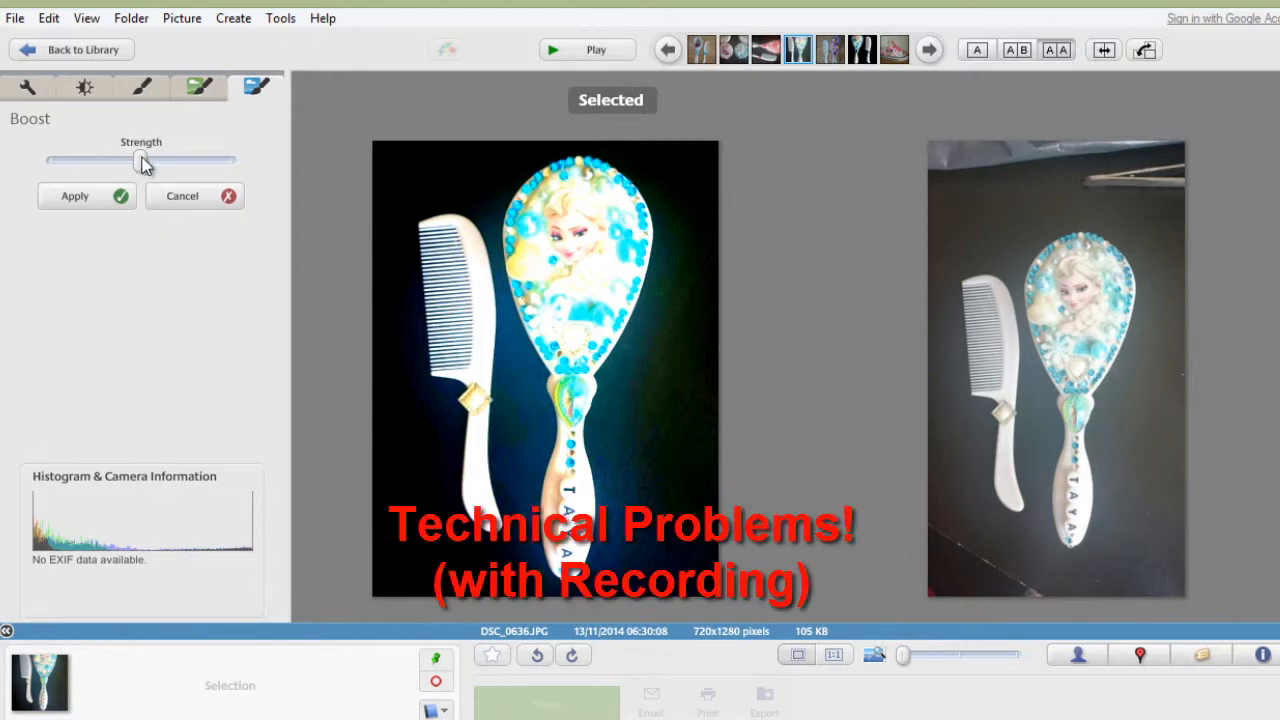
pyautogui.moveTo(140, 161); pyautogui.dragTo(95, 174)
pyautogui.moveTo(119, 127); pyautogui.dragTo(99, 80)
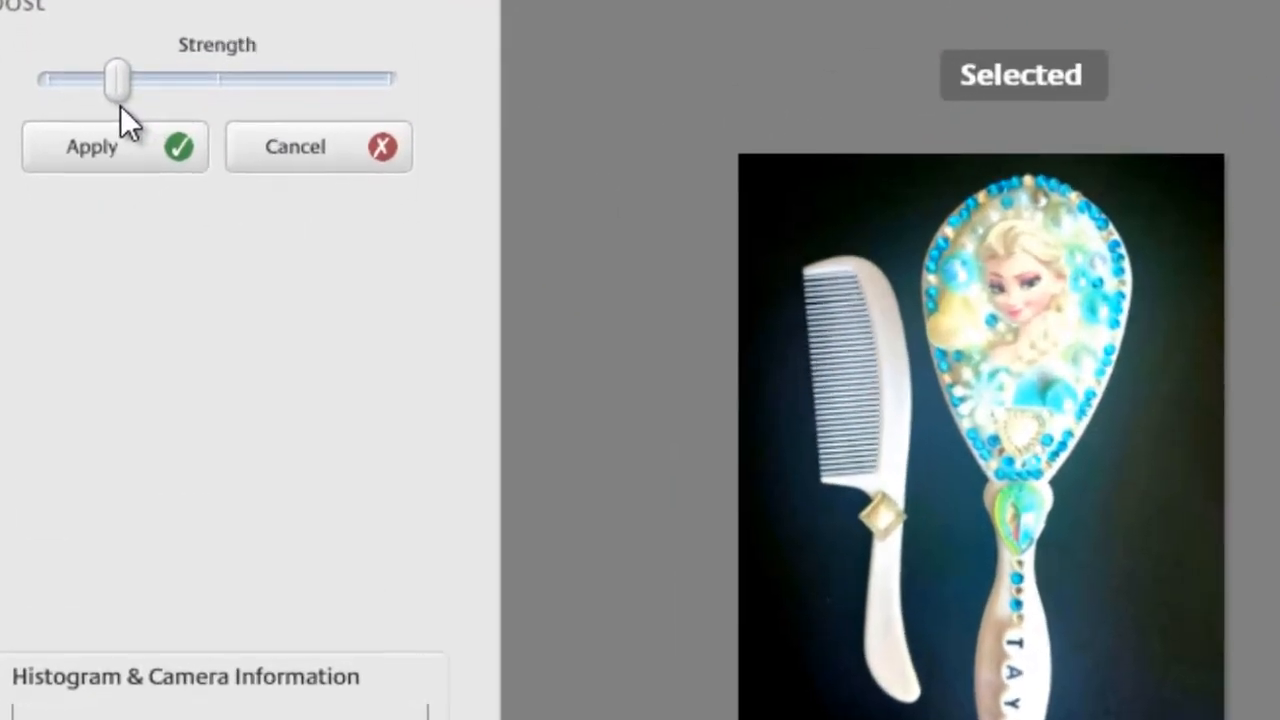
pyautogui.scroll(5, 1008, 325)
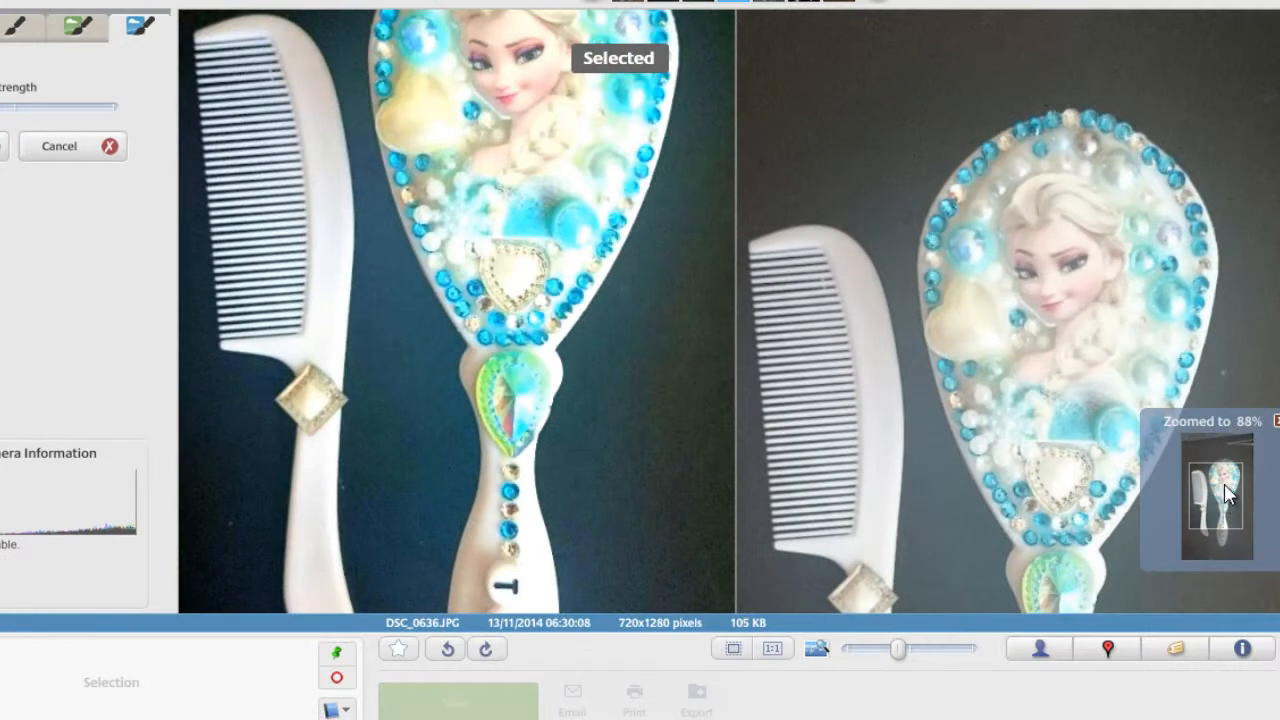
pyautogui.moveTo(1228, 490); pyautogui.dragTo(1228, 482)
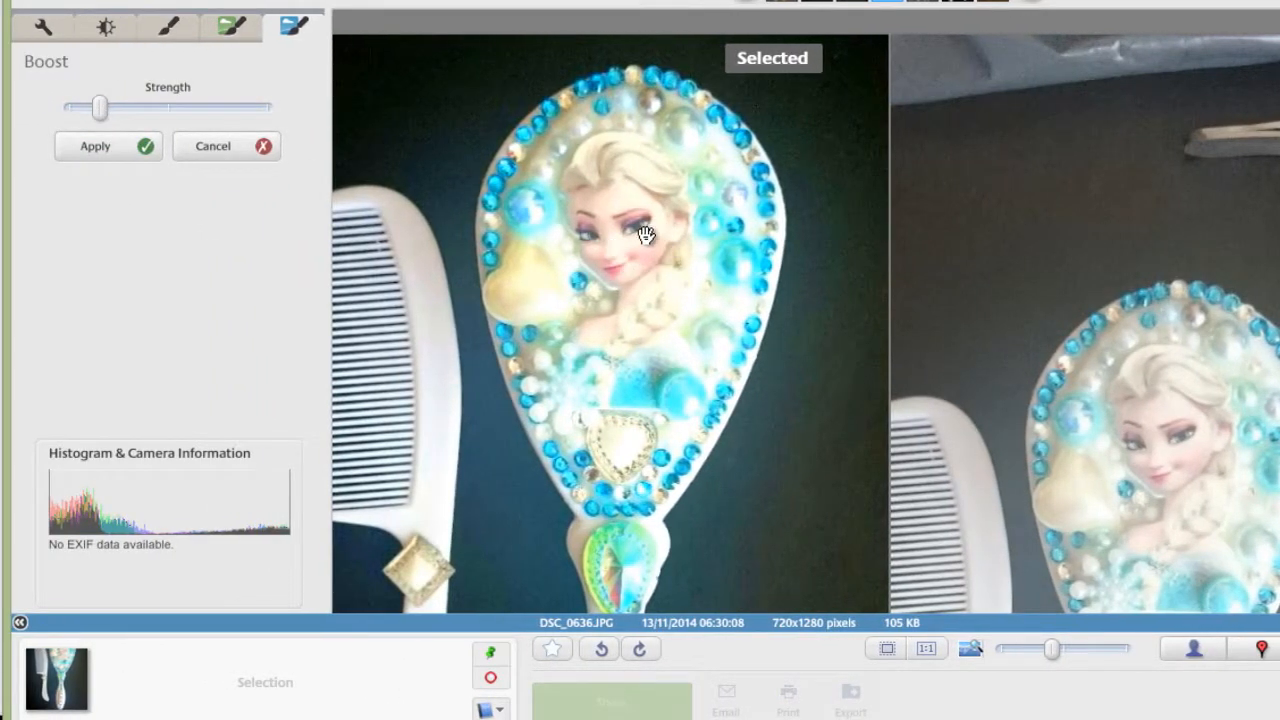
# Fine-tune the Boost strength to about one seventh of the slider range, comparing the brush details in both copies, and apply the effect
pyautogui.moveTo(99, 110)
pyautogui.mouseDown()
pyautogui.moveTo(58, 110)
pyautogui.moveTo(89, 115)
pyautogui.mouseUp()
pyautogui.moveTo(600, 300); pyautogui.dragTo(699, 396)
pyautogui.moveTo(662, 250); pyautogui.dragTo(605, 451)
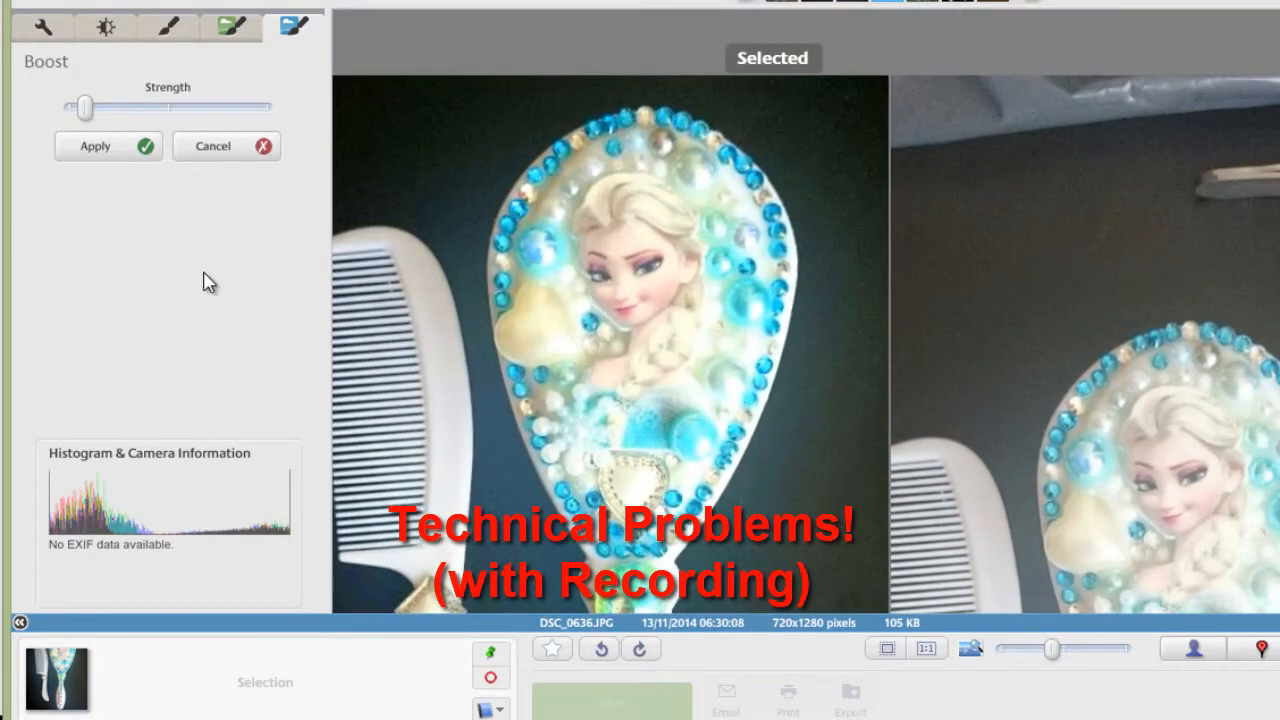
pyautogui.moveTo(88, 114); pyautogui.dragTo(92, 110)
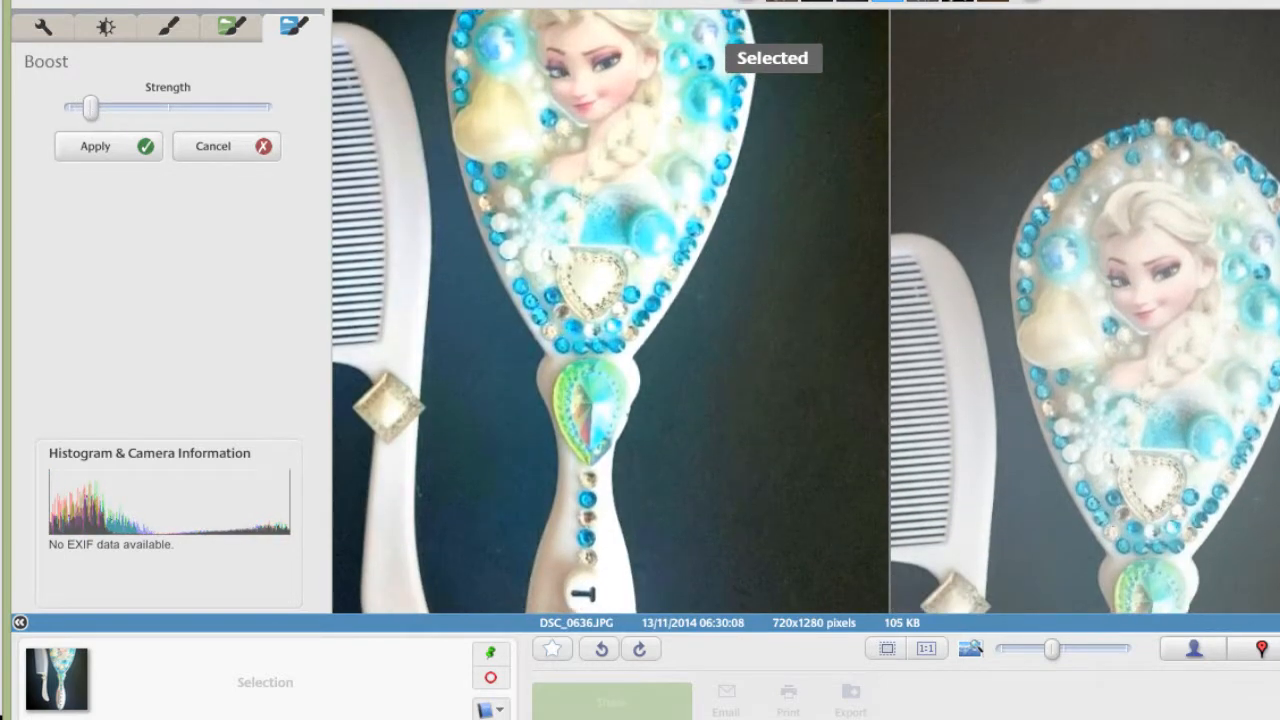
pyautogui.moveTo(627, 408)
pyautogui.mouseDown()
pyautogui.moveTo(699, 498)
pyautogui.moveTo(765, 535)
pyautogui.mouseUp()
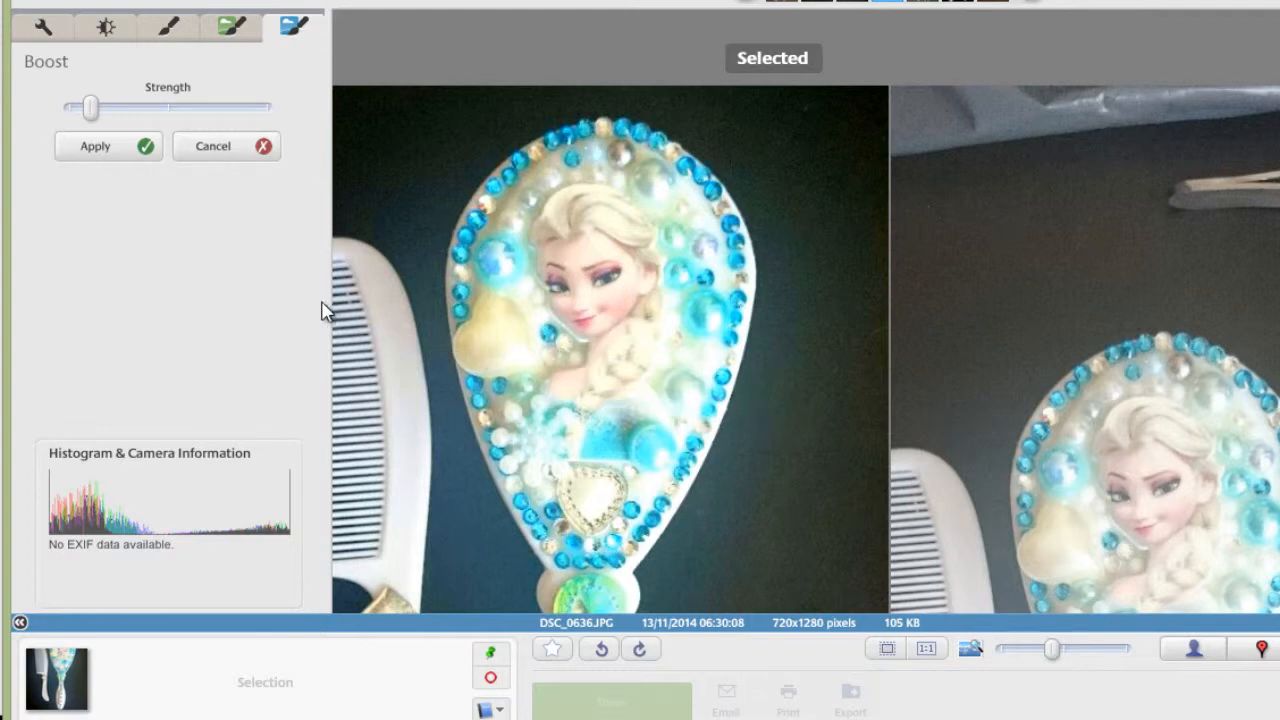
pyautogui.moveTo(94, 118)
pyautogui.mouseDown()
pyautogui.moveTo(237, 110)
pyautogui.moveTo(97, 140)
pyautogui.mouseUp()
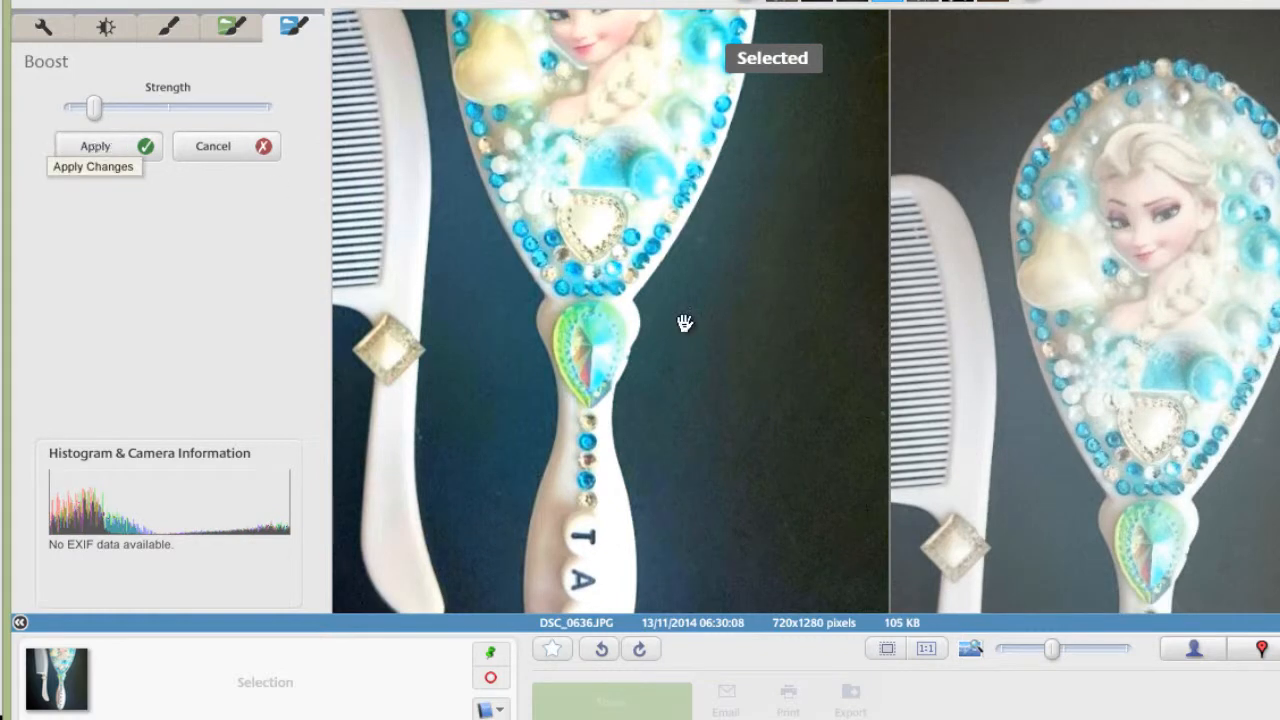
pyautogui.moveTo(686, 324); pyautogui.dragTo(680, 596)
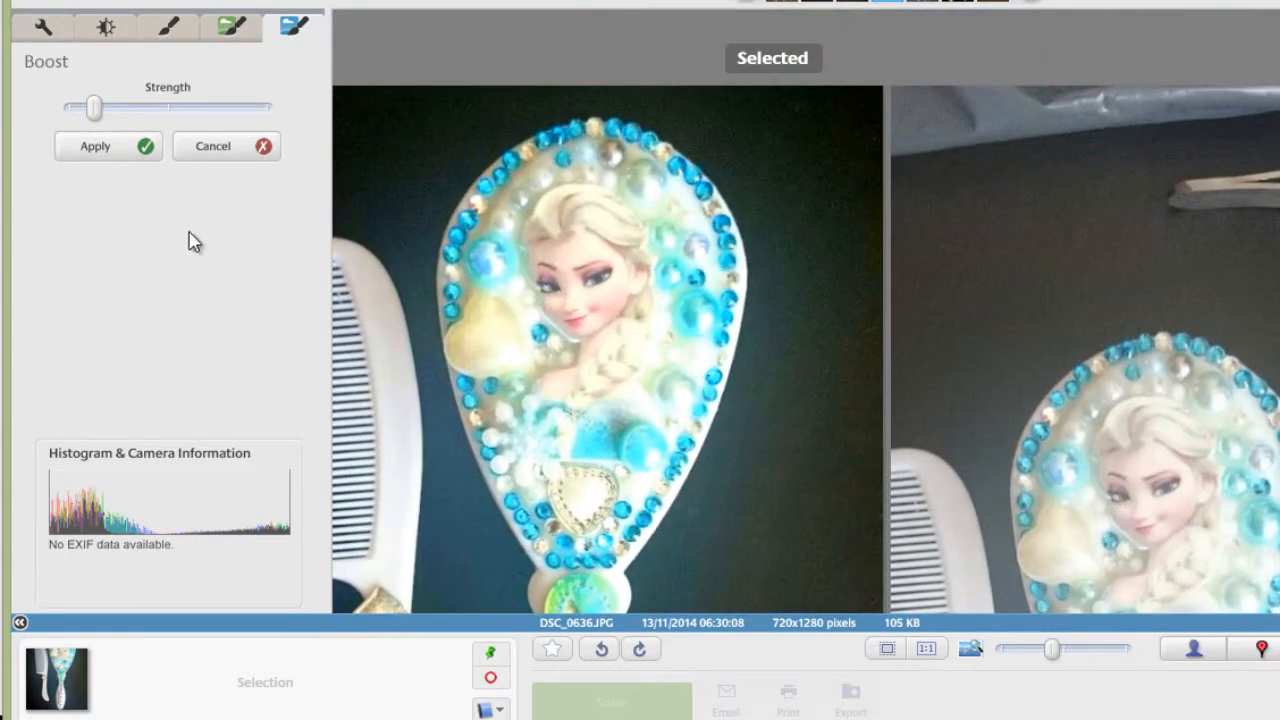
pyautogui.click(90, 148)
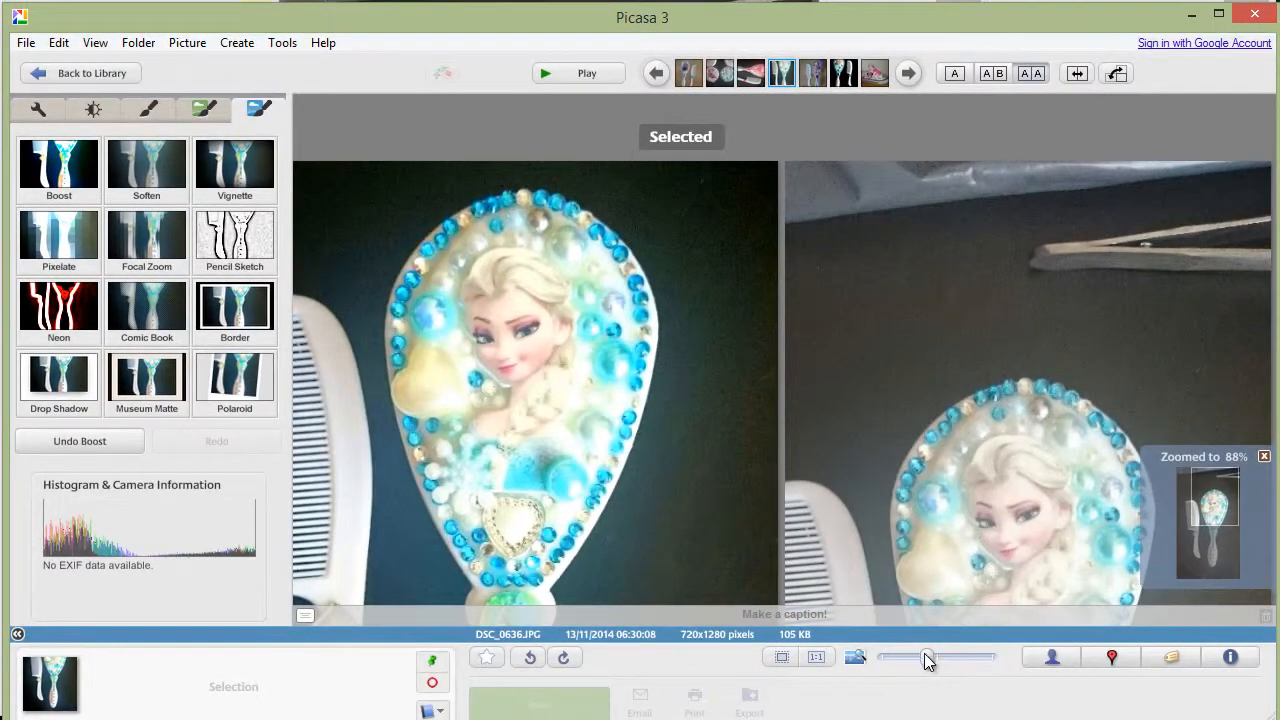
# Show only one copy of the brush-and-comb photo and apply the I'm Feeling Lucky correction to it
pyautogui.moveTo(929, 661); pyautogui.dragTo(885, 661)
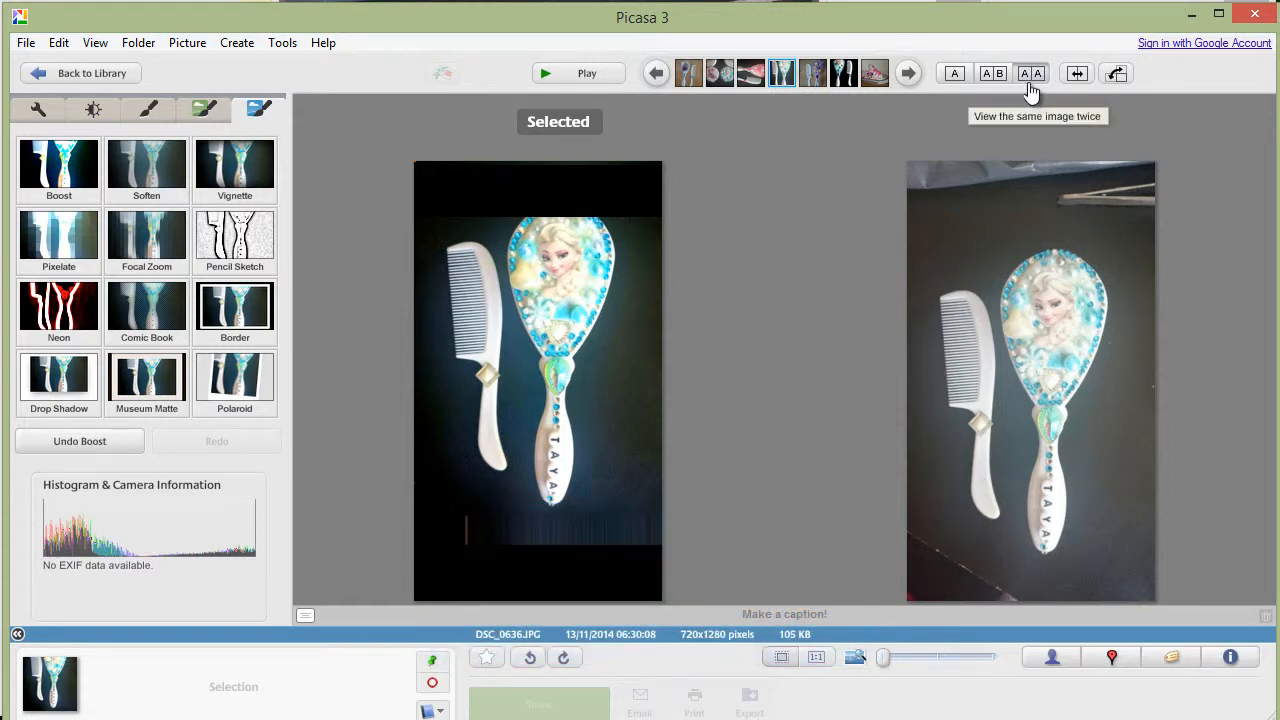
pyautogui.click(955, 76)
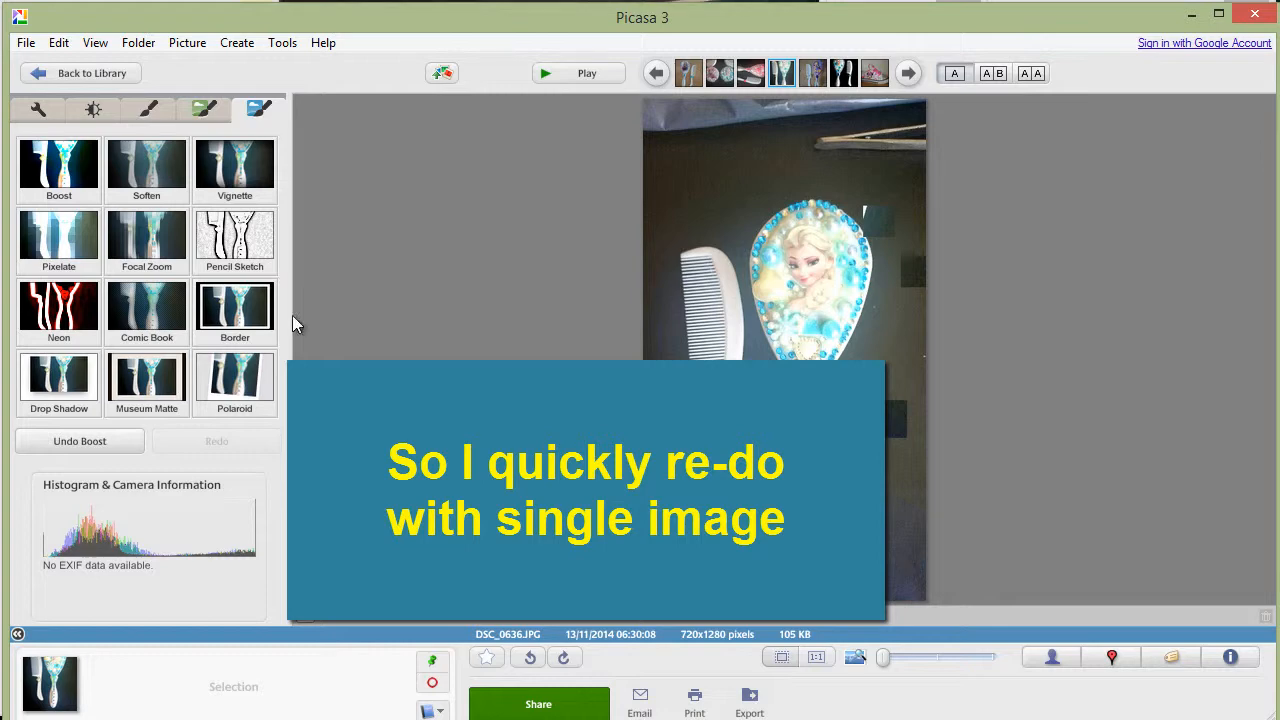
pyautogui.click(38, 109)
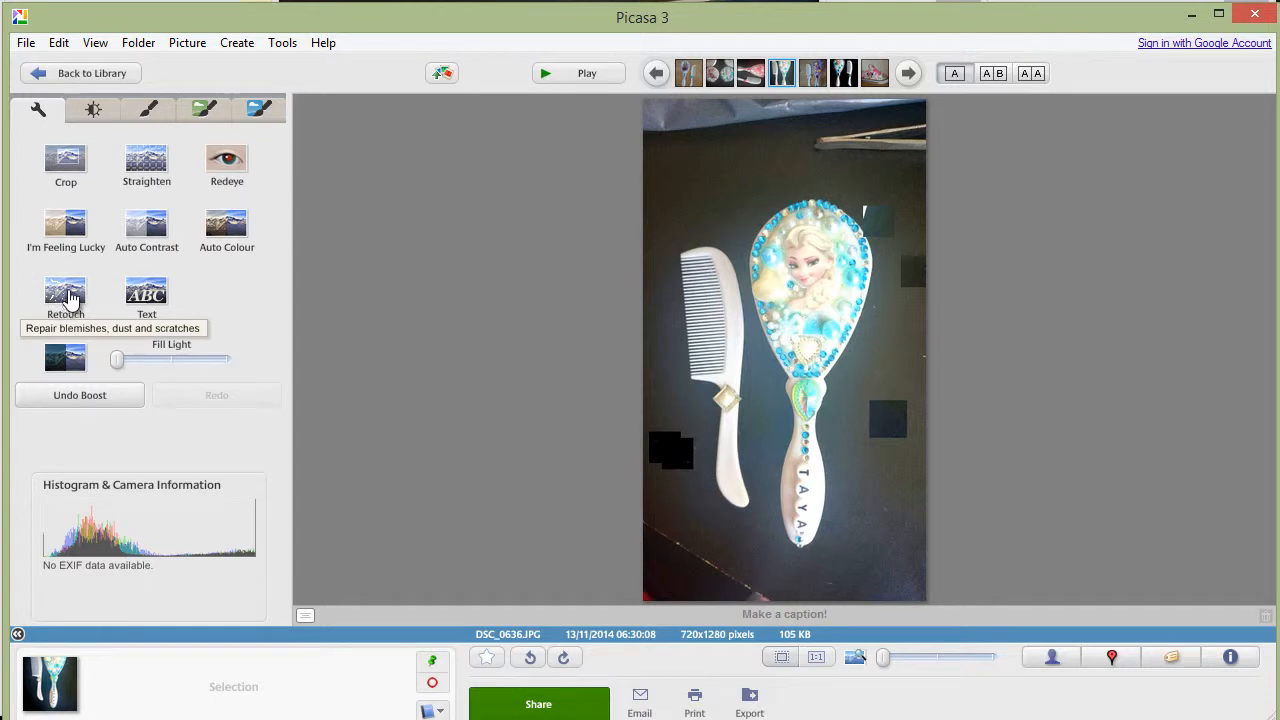
pyautogui.click(70, 231)
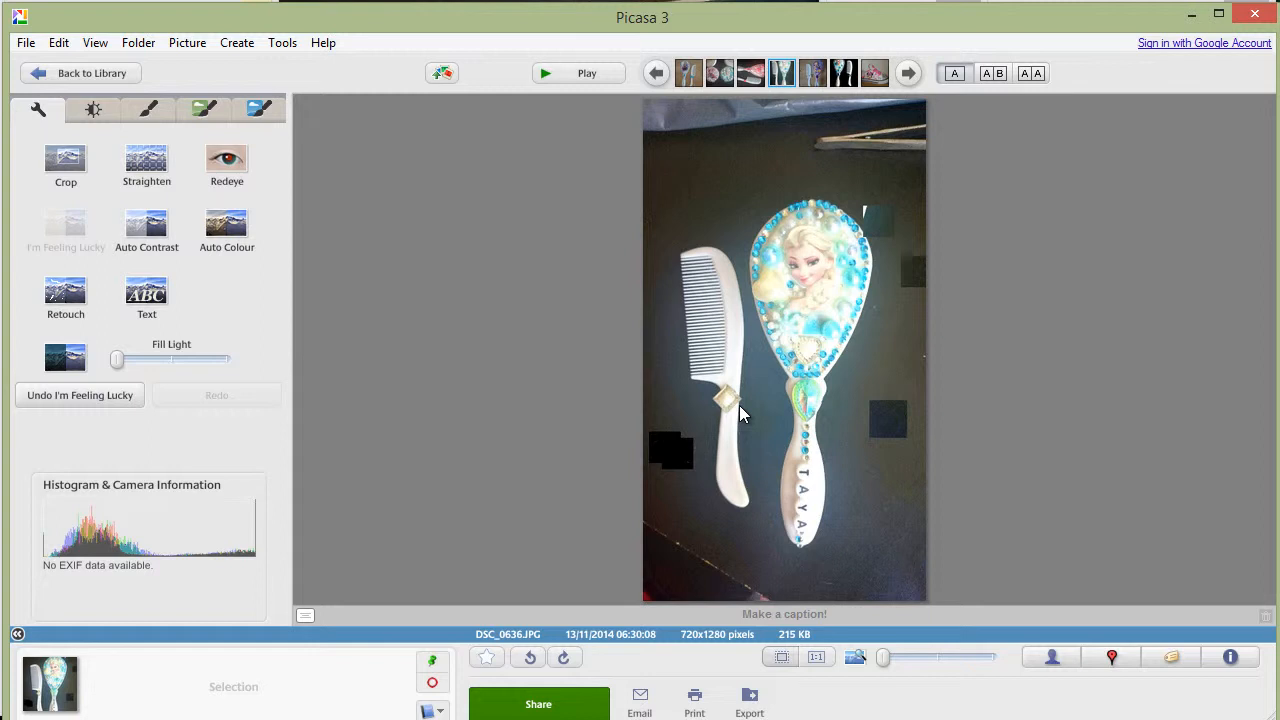
# Undo every edit on the photo, including the retouches, crop and colour effects, back to the original picture
pyautogui.click(86, 395)
pyautogui.click(87, 396)
pyautogui.click(86, 395)
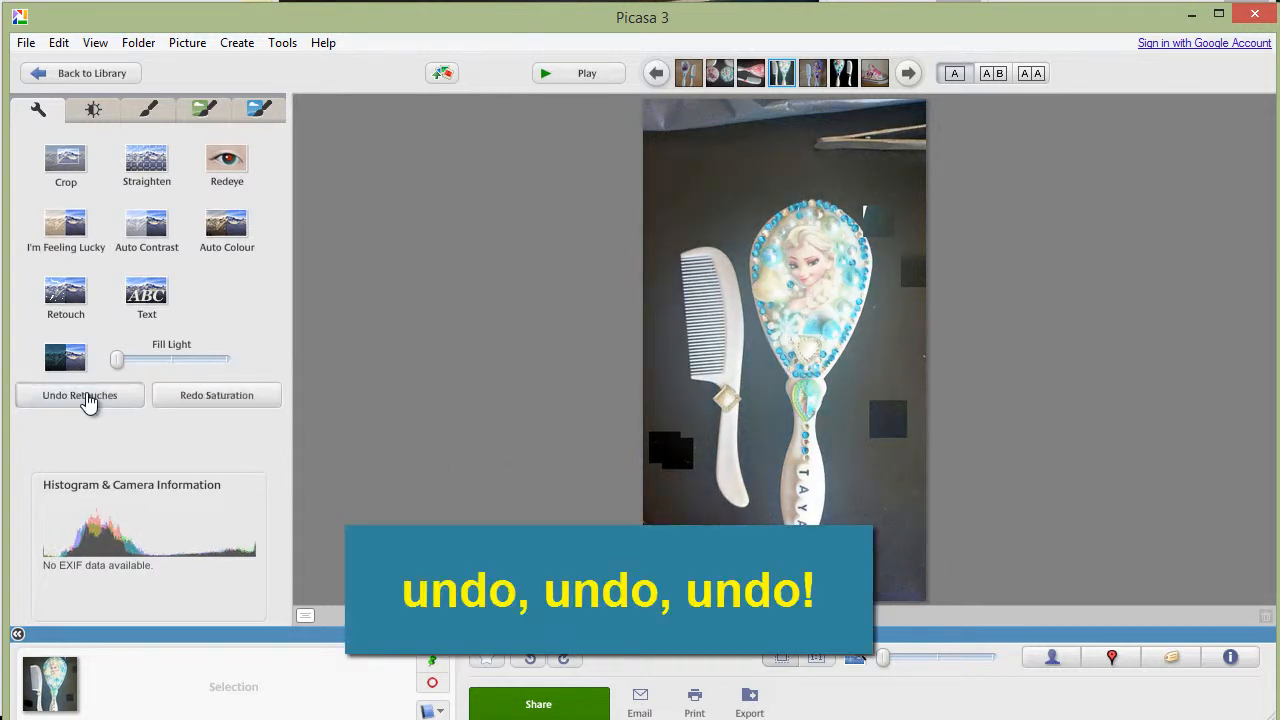
pyautogui.click(86, 395)
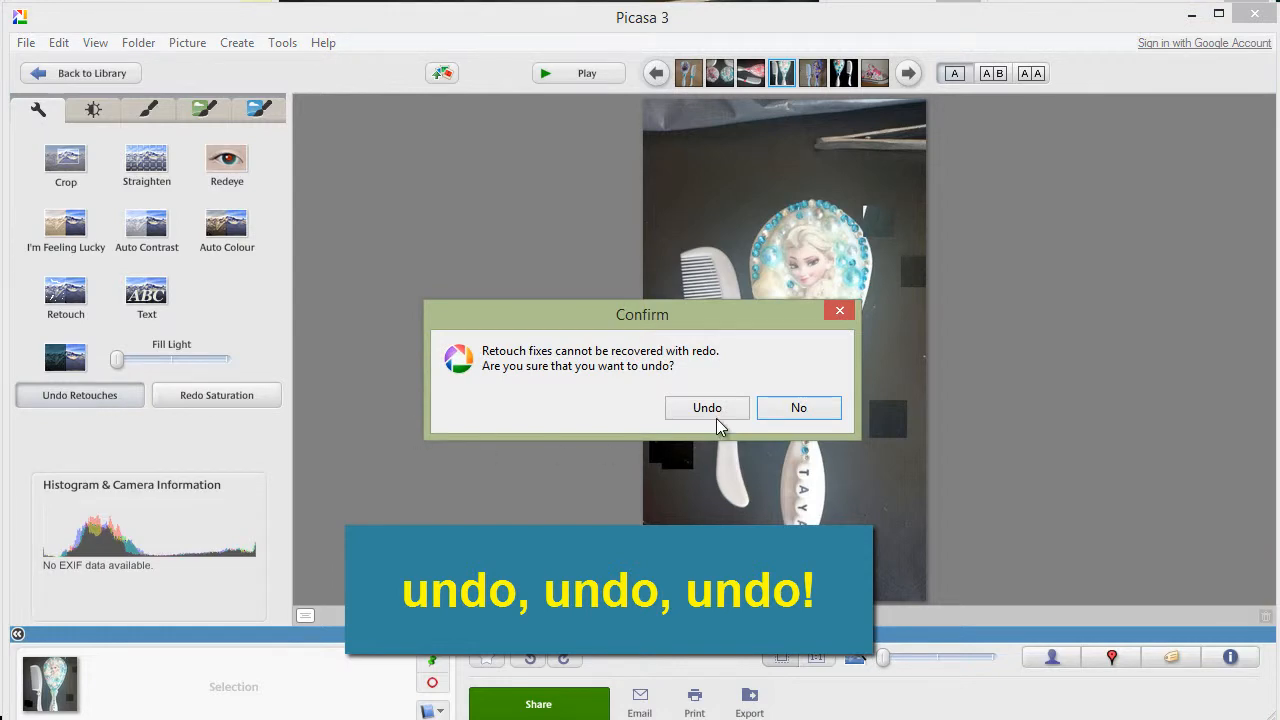
pyautogui.click(719, 406)
pyautogui.click(92, 398)
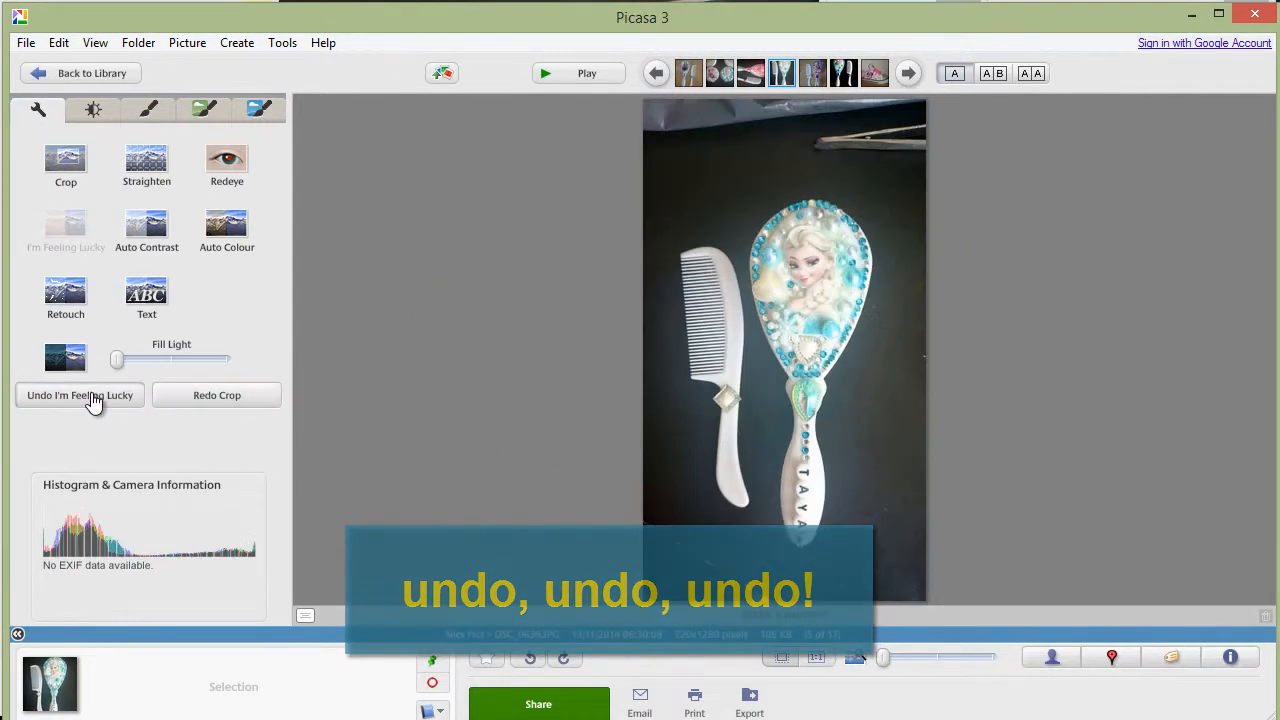
pyautogui.click(91, 397)
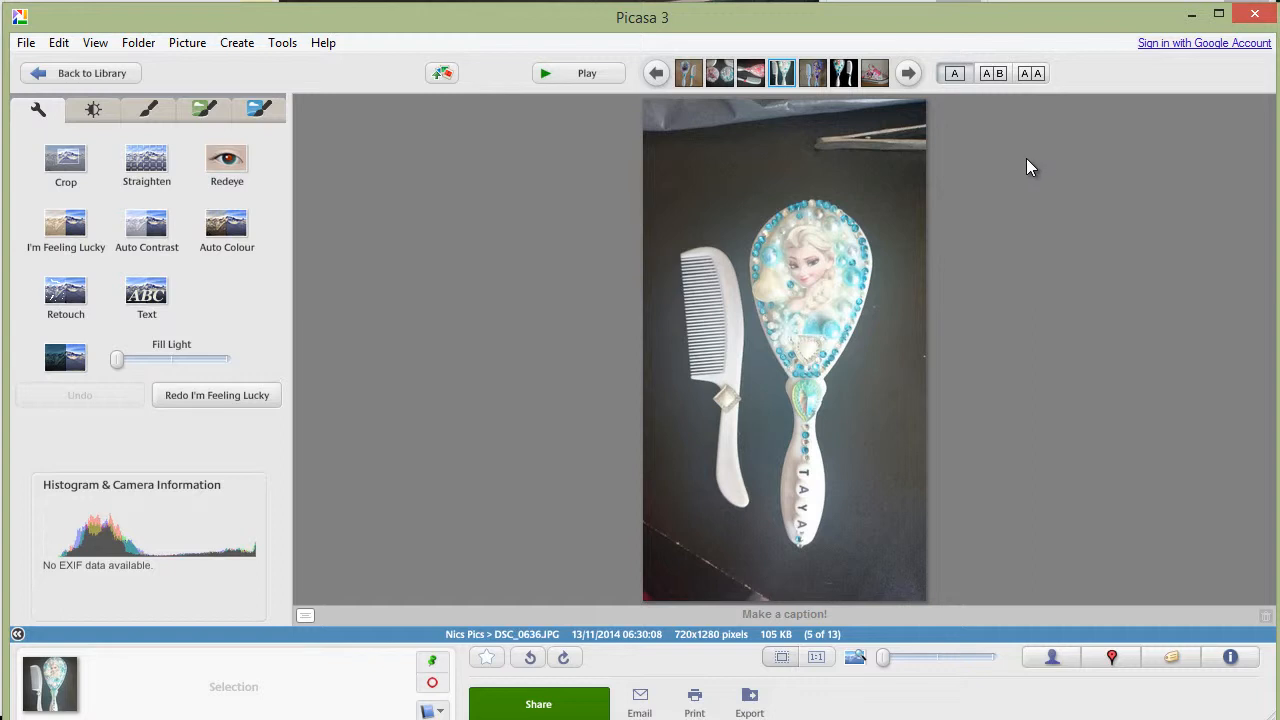
# Compare the photo with a second copy of itself and with a different photo, and return to the single-image view
pyautogui.click(1033, 76)
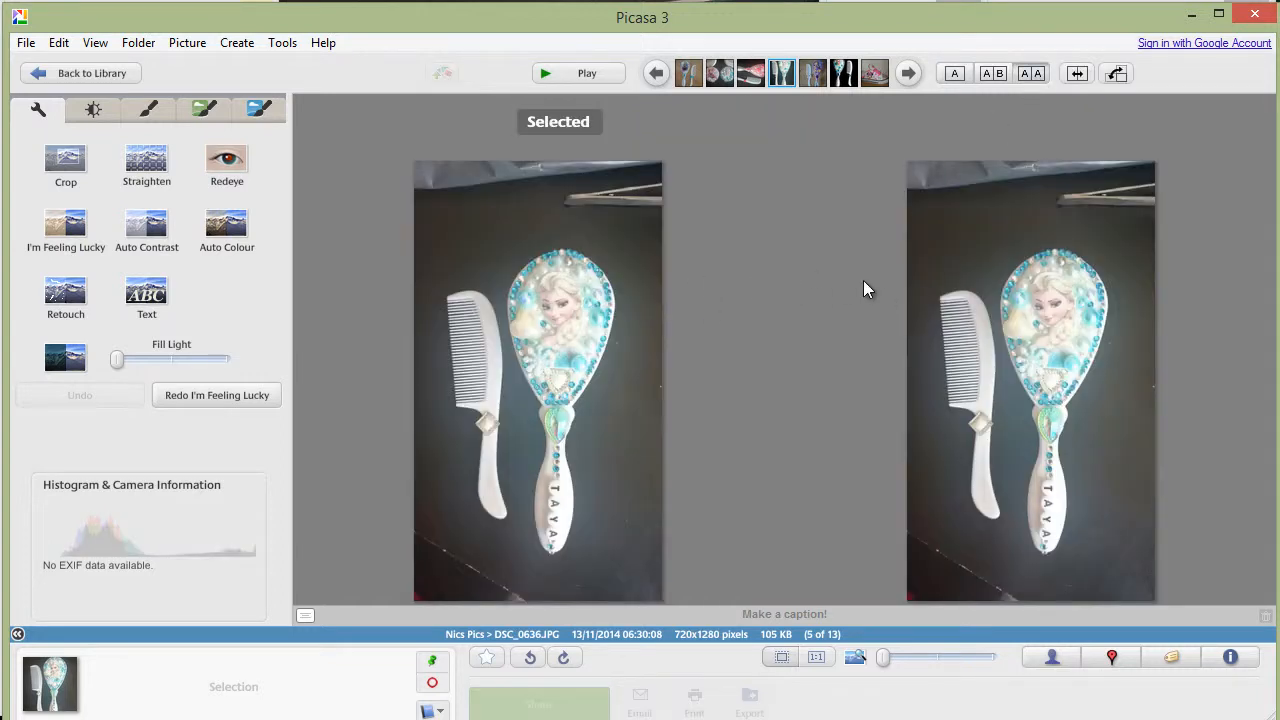
pyautogui.click(996, 77)
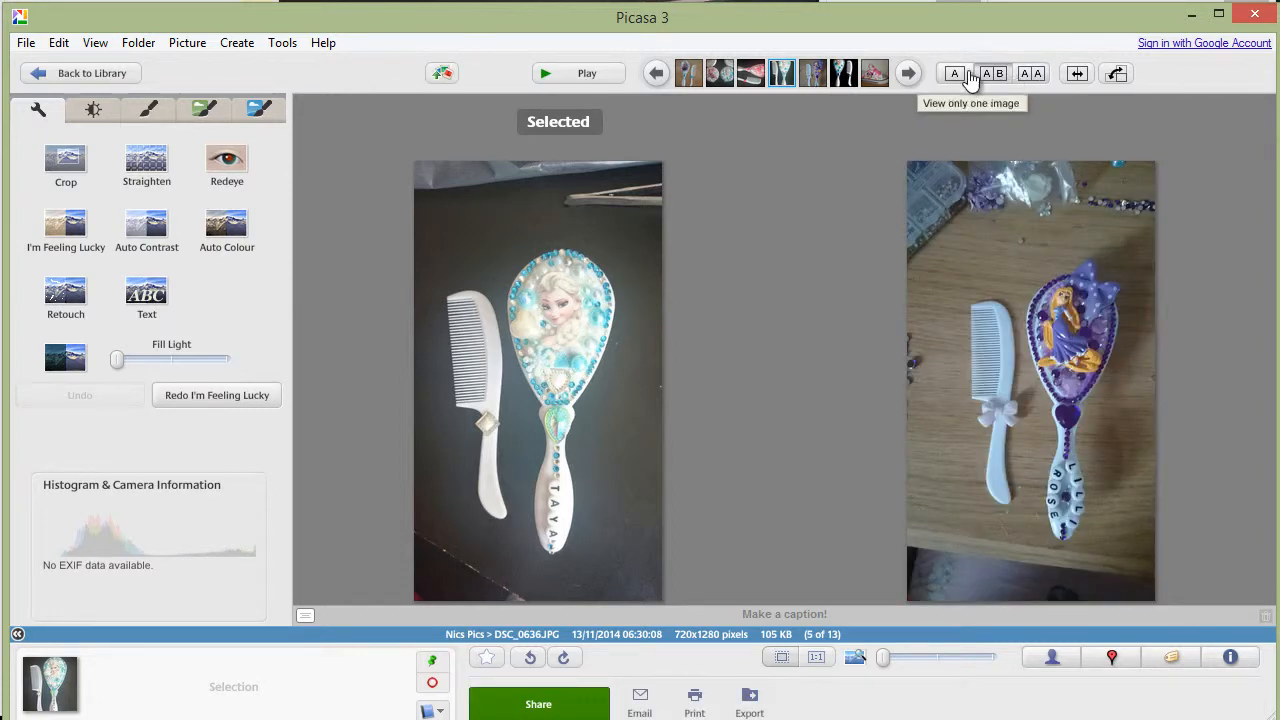
pyautogui.click(956, 78)
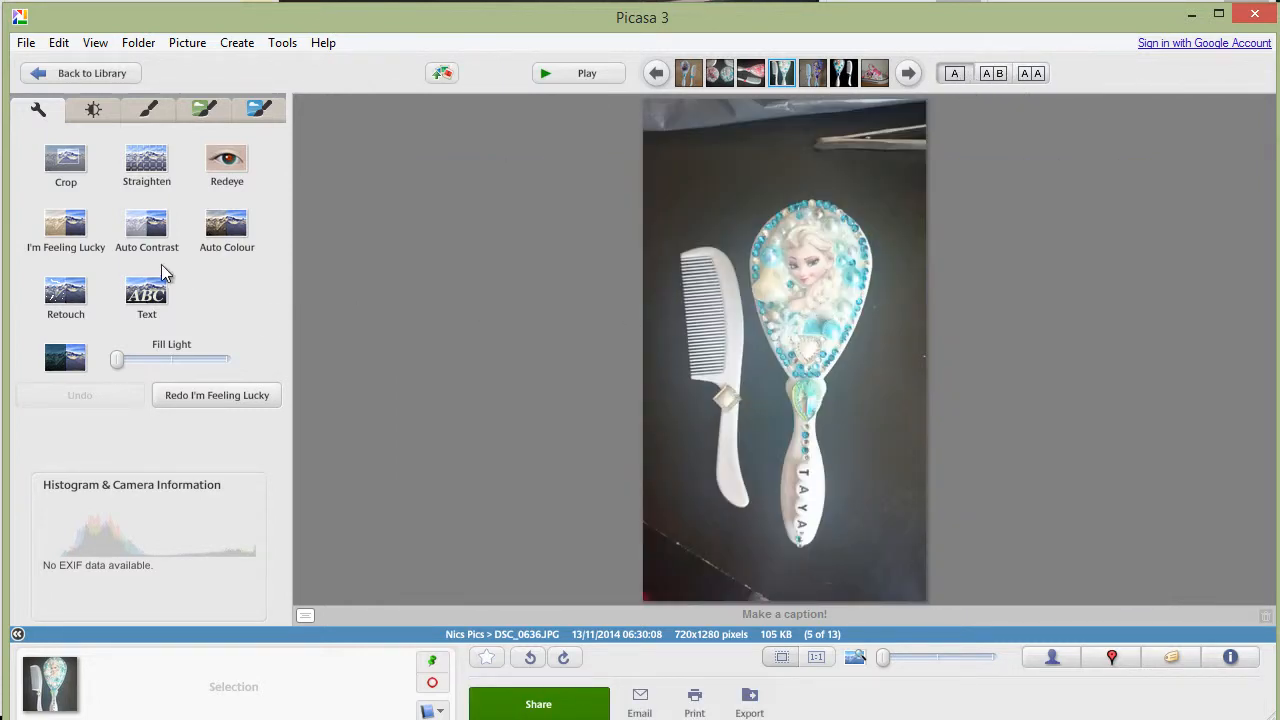
# Crop the photo manually to 715 x 969 around the brush and comb, and apply the I'm Feeling Lucky correction
pyautogui.click(65, 160)
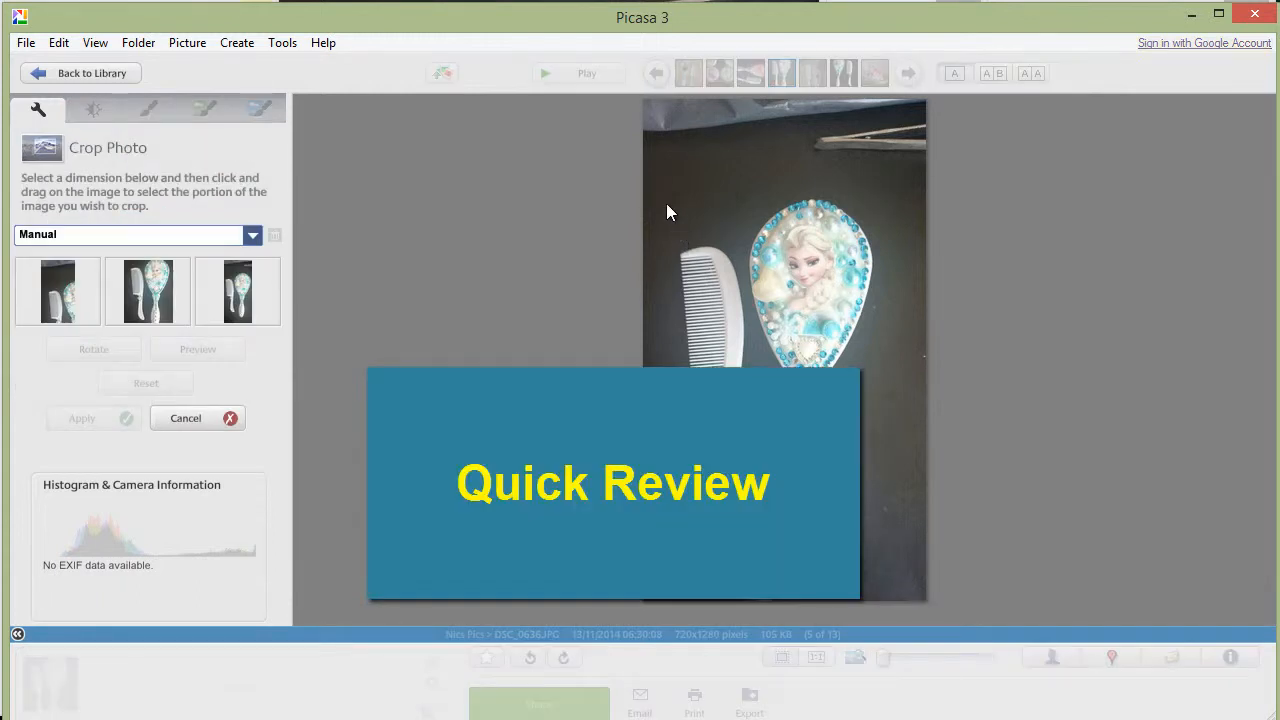
pyautogui.moveTo(667, 201); pyautogui.dragTo(923, 566)
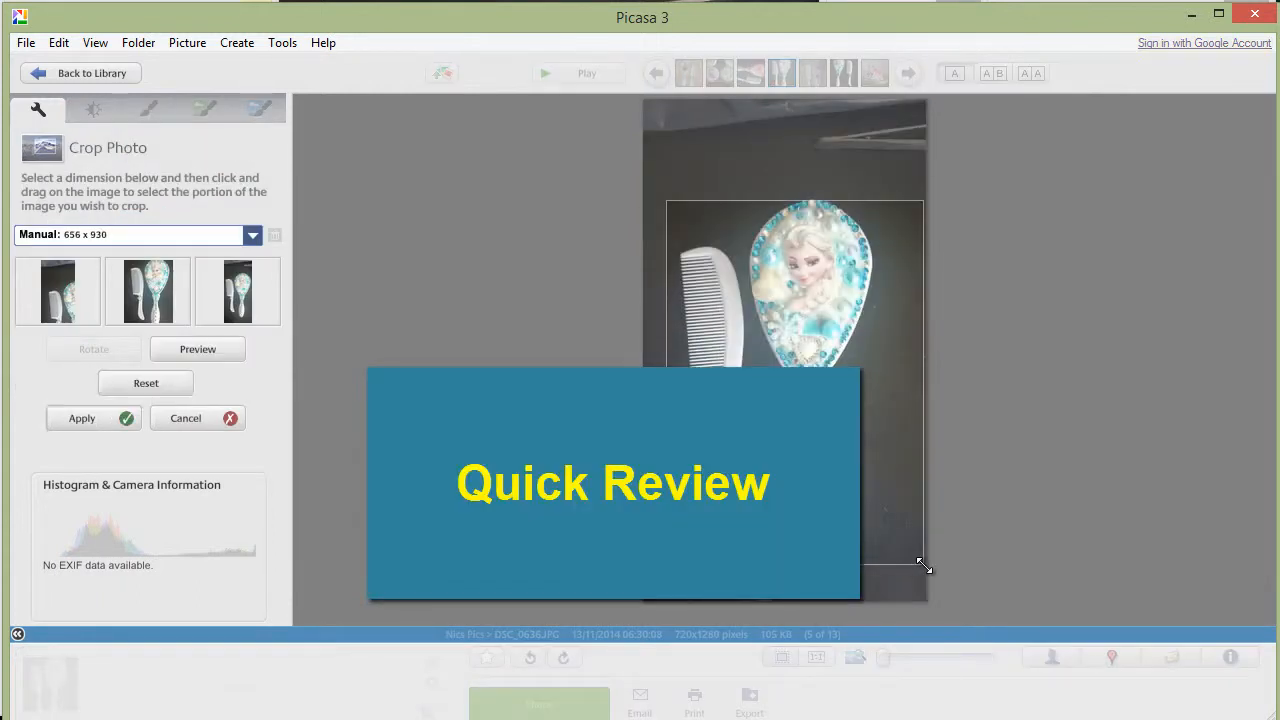
pyautogui.moveTo(871, 200); pyautogui.dragTo(862, 186)
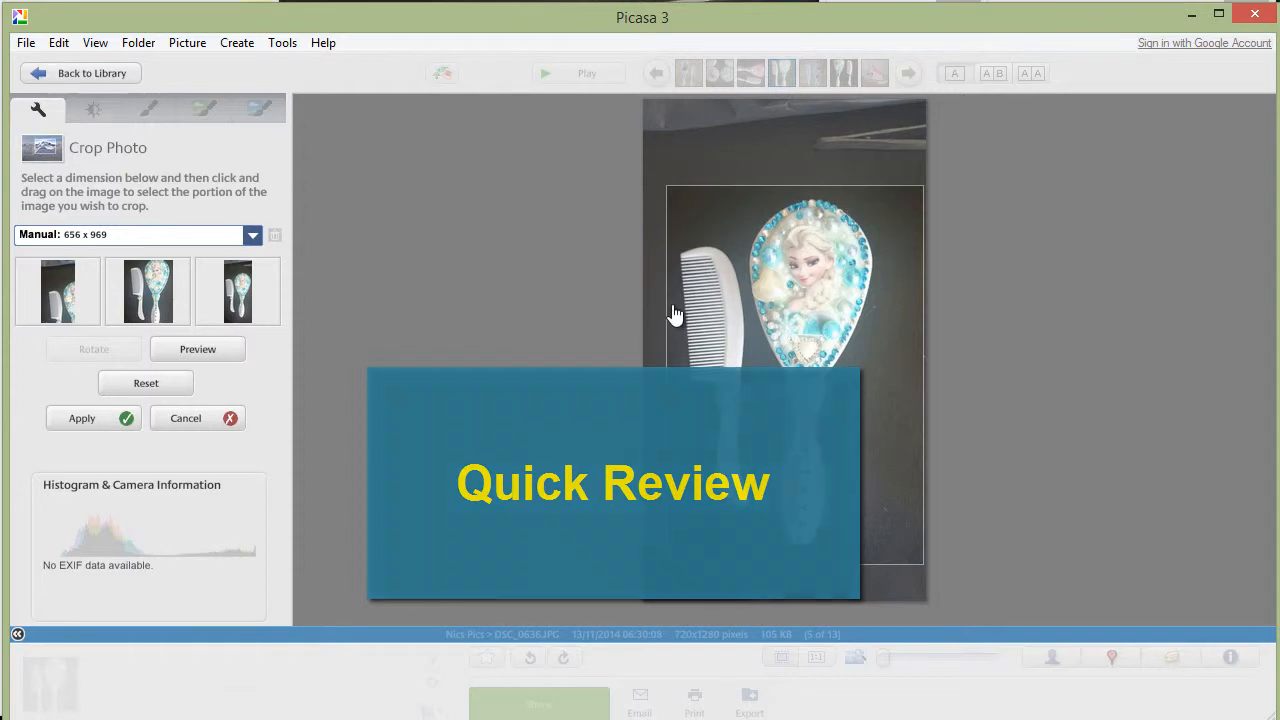
pyautogui.moveTo(675, 314); pyautogui.dragTo(631, 320)
pyautogui.click(78, 422)
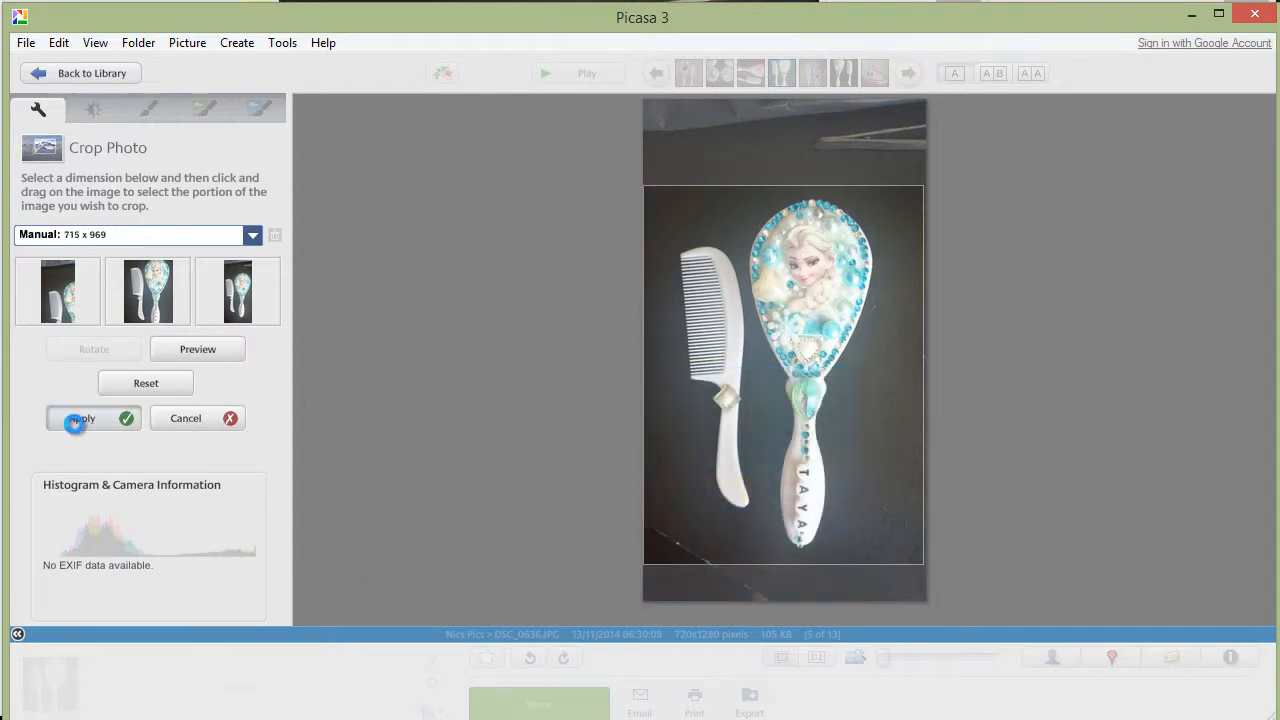
pyautogui.click(65, 224)
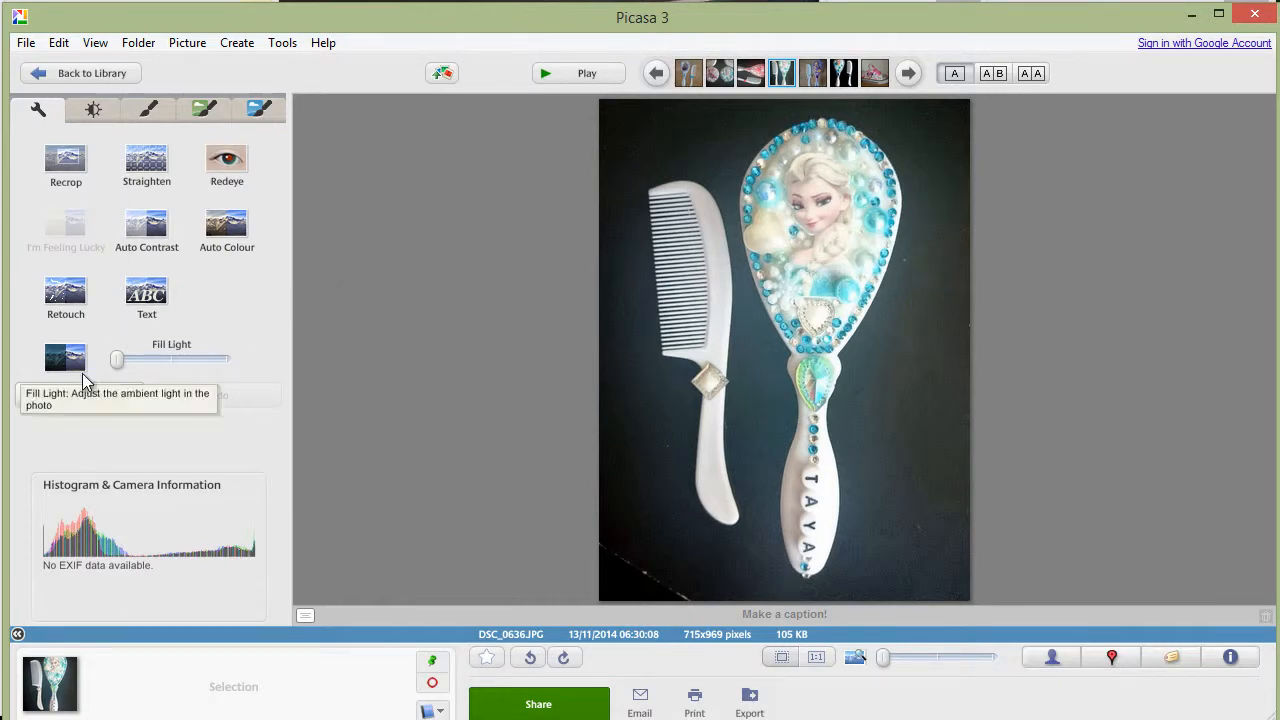
# Retouch the white line in the lower-left corner of the cropped photo and apply the fix
pyautogui.click(66, 294)
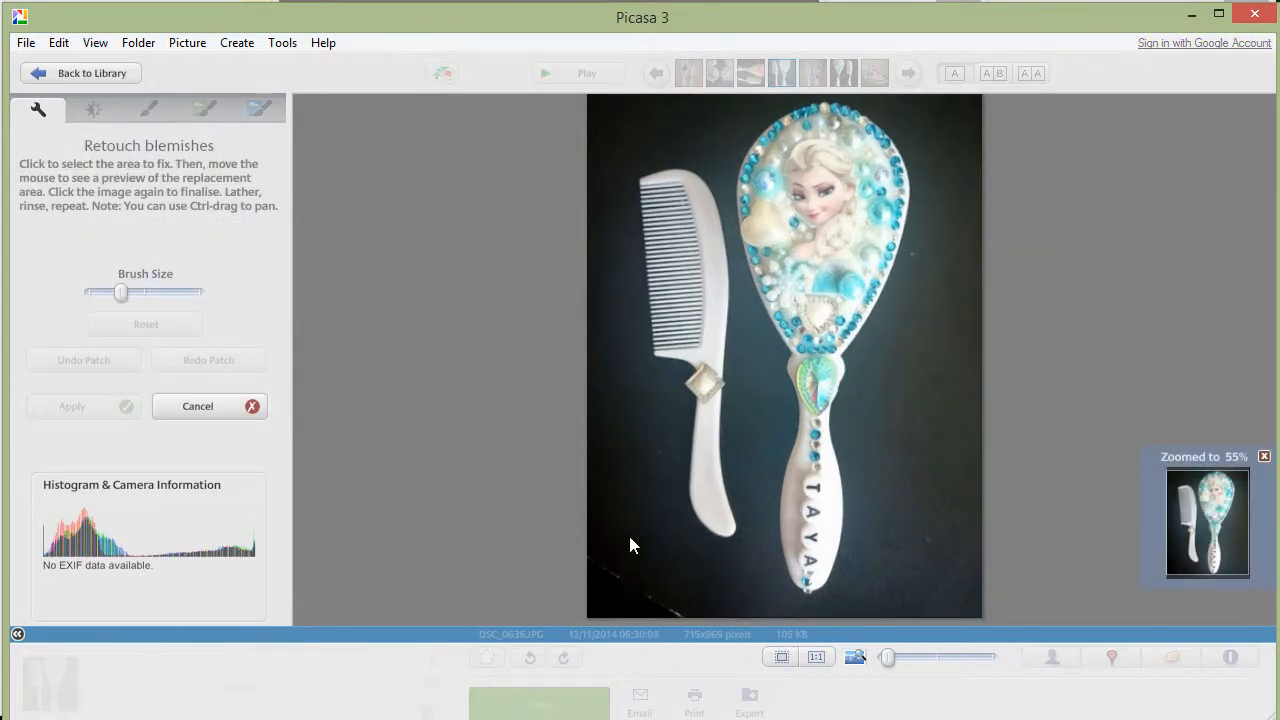
pyautogui.click(660, 600)
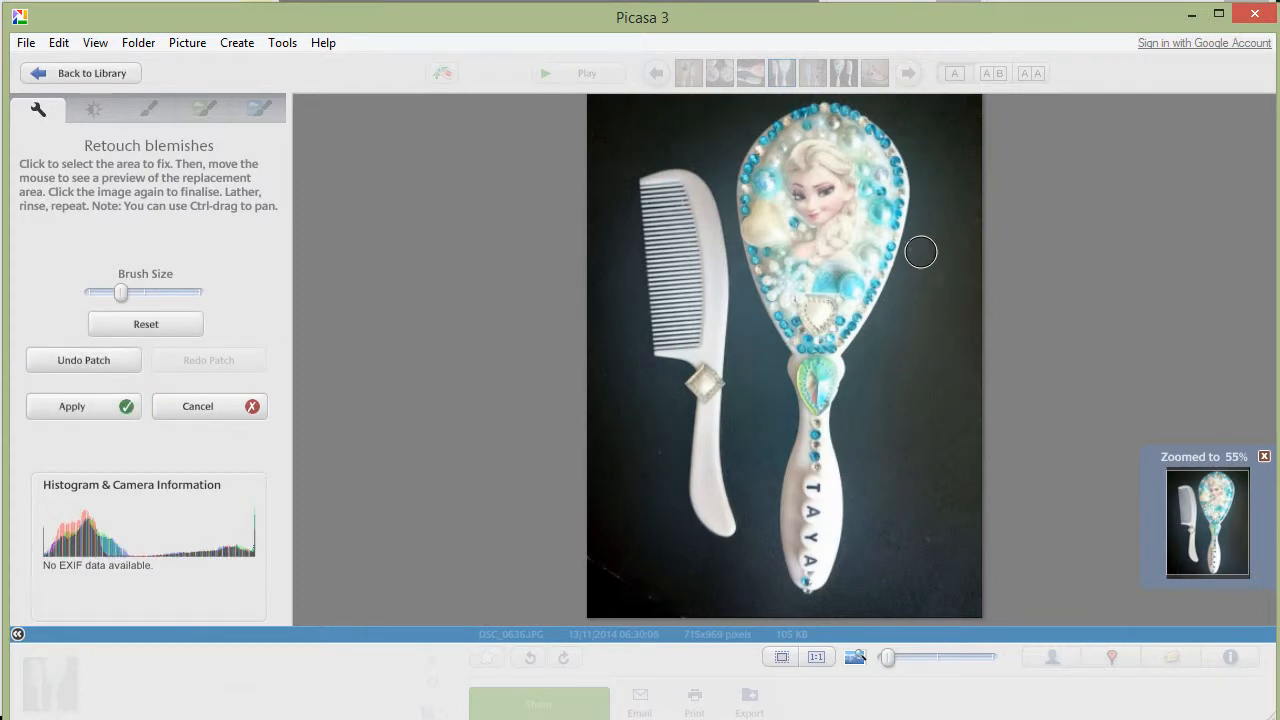
pyautogui.click(98, 412)
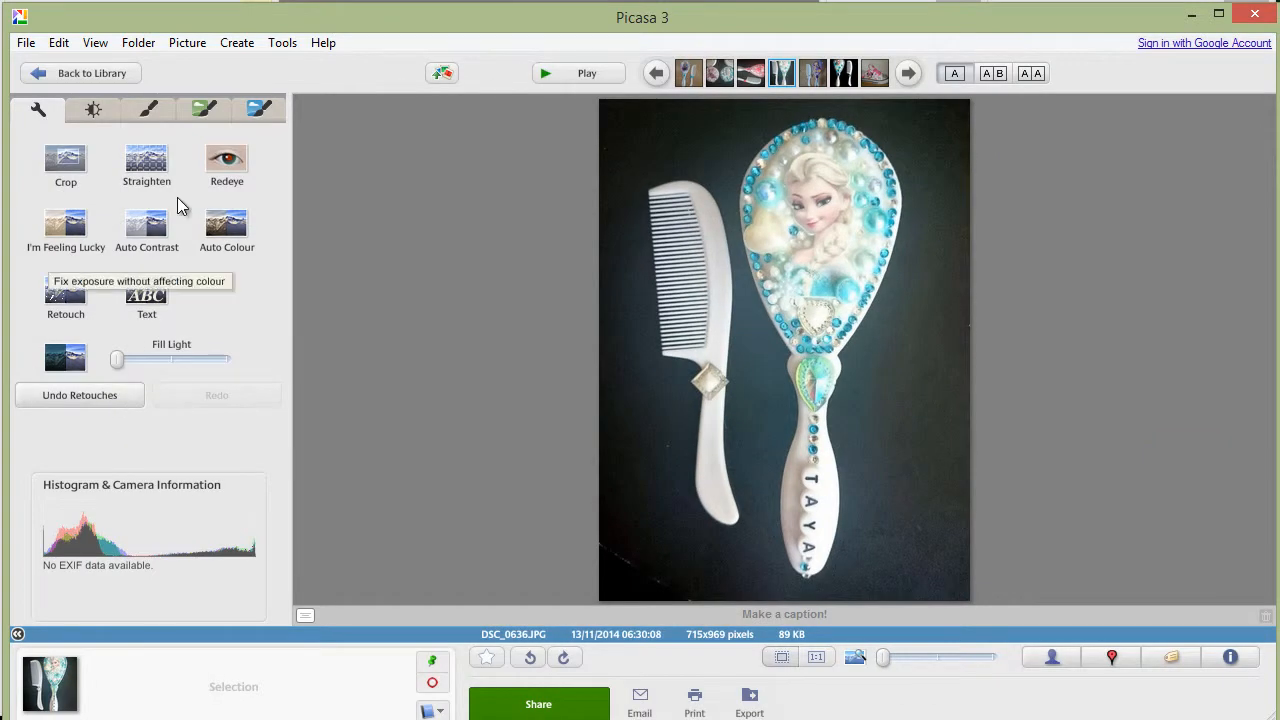
# Apply the Saturation effect to the retouched photo with its default amount
pyautogui.click(204, 108)
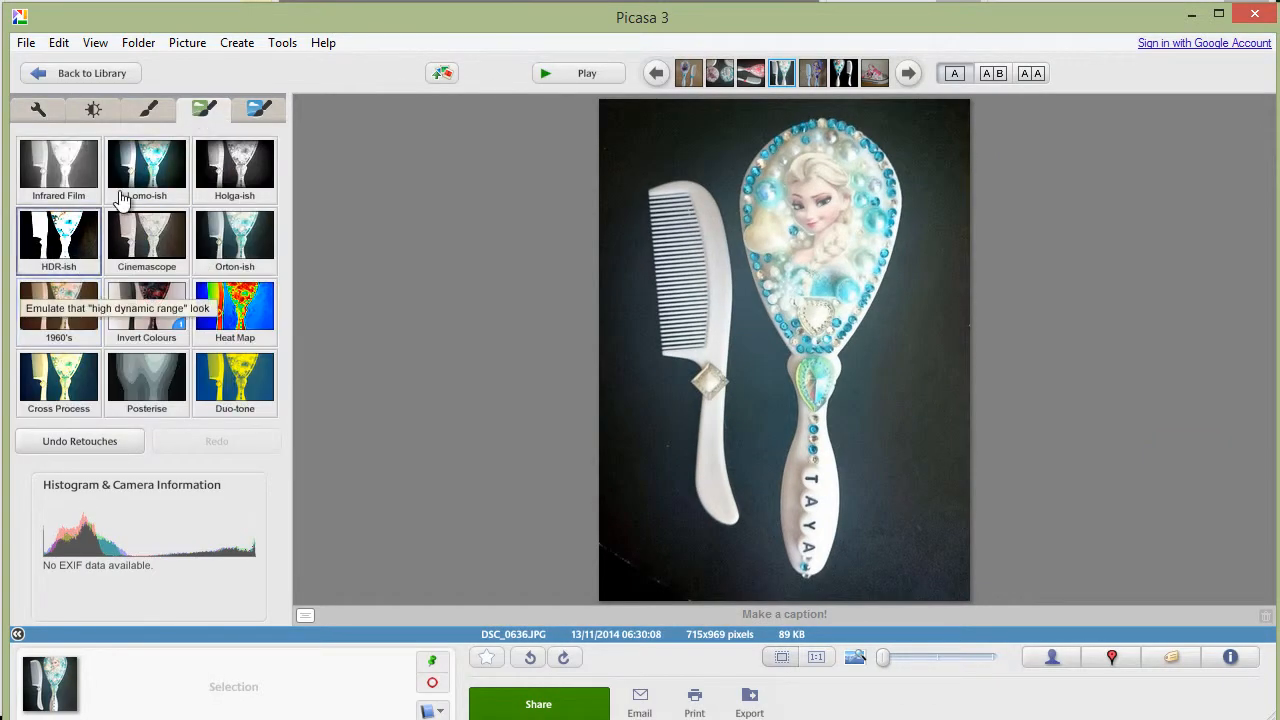
pyautogui.click(160, 109)
pyautogui.click(58, 238)
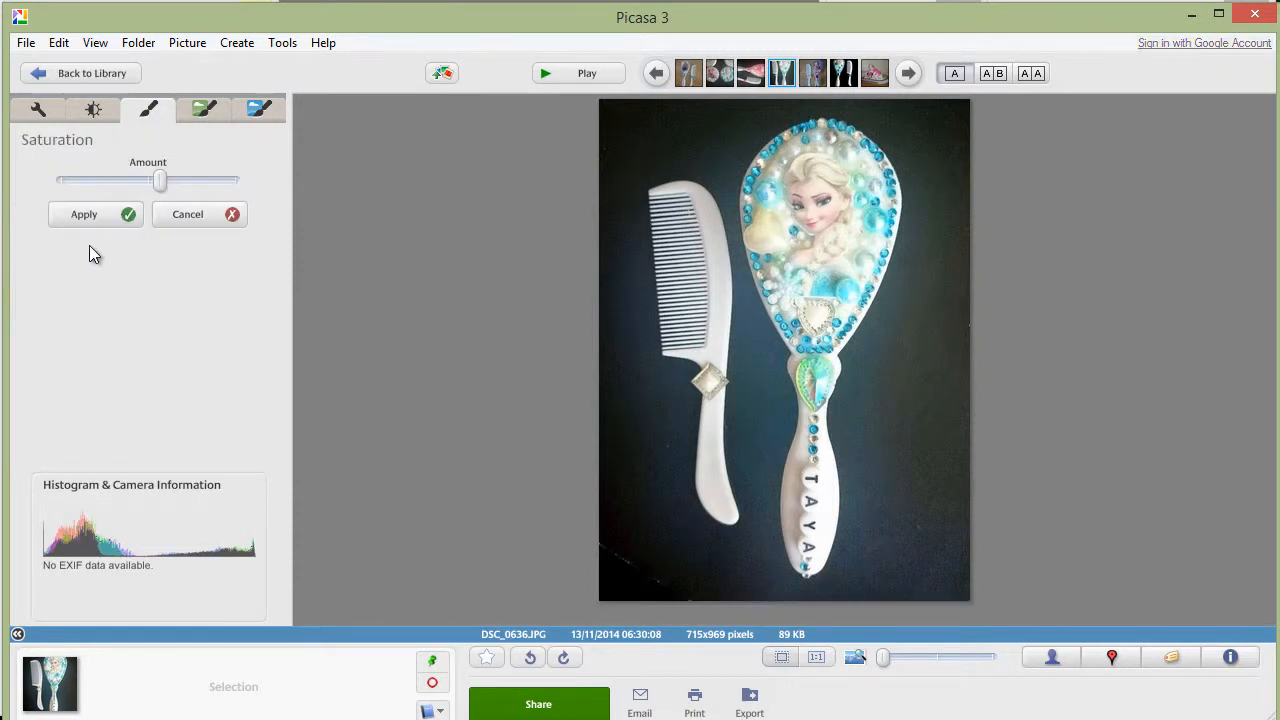
pyautogui.click(100, 216)
# Apply the Boost effect to the brush-and-comb photo with the strength lowered to about a tenth of its range
pyautogui.click(260, 110)
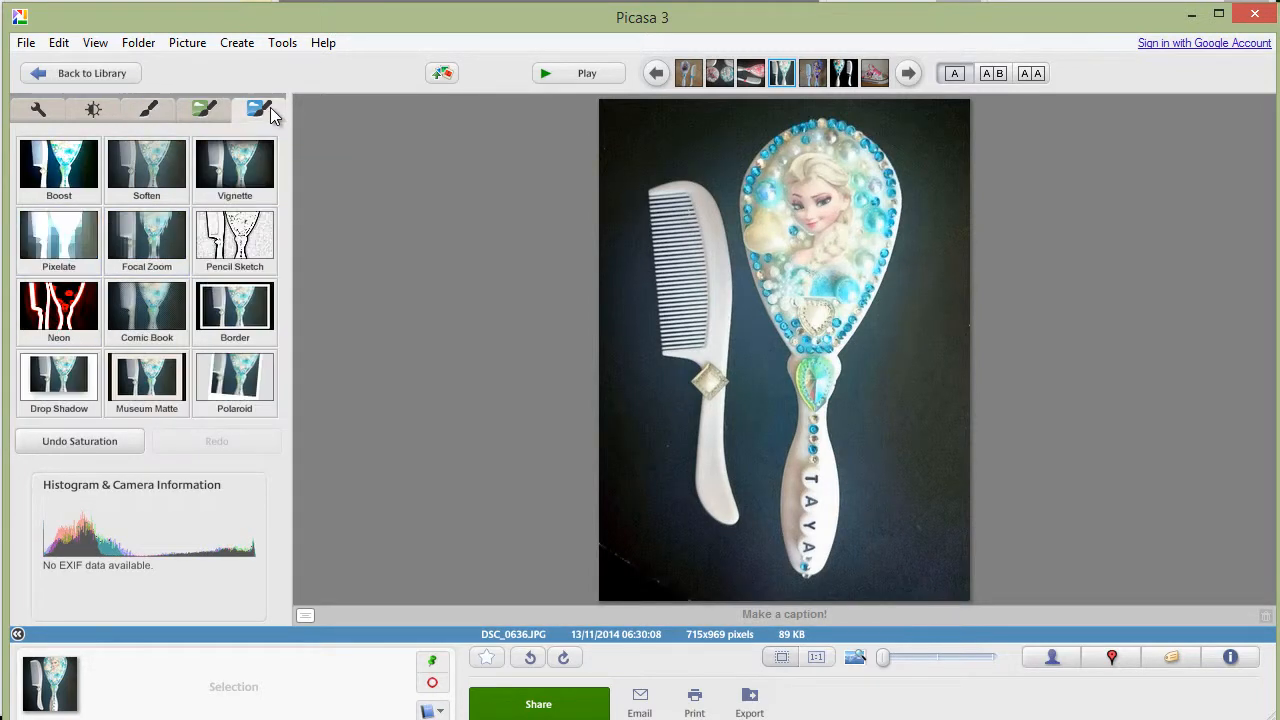
pyautogui.click(60, 170)
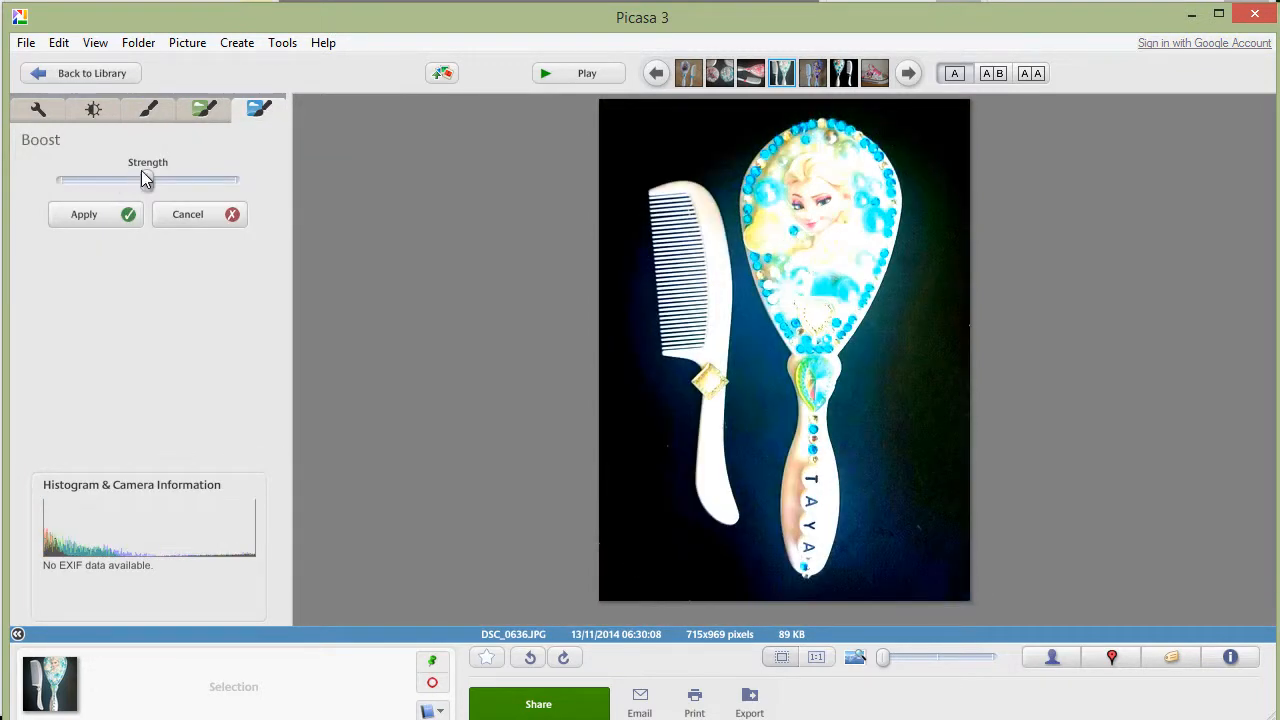
pyautogui.moveTo(150, 181); pyautogui.dragTo(80, 181)
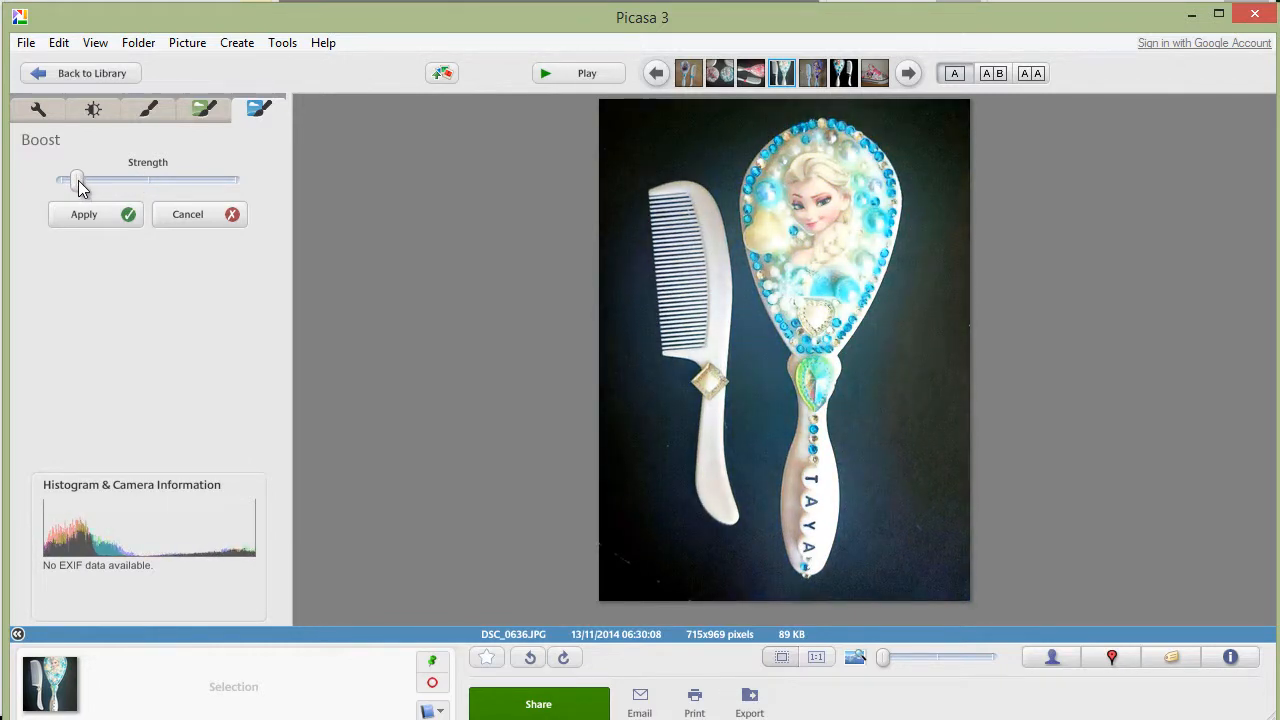
pyautogui.click(82, 211)
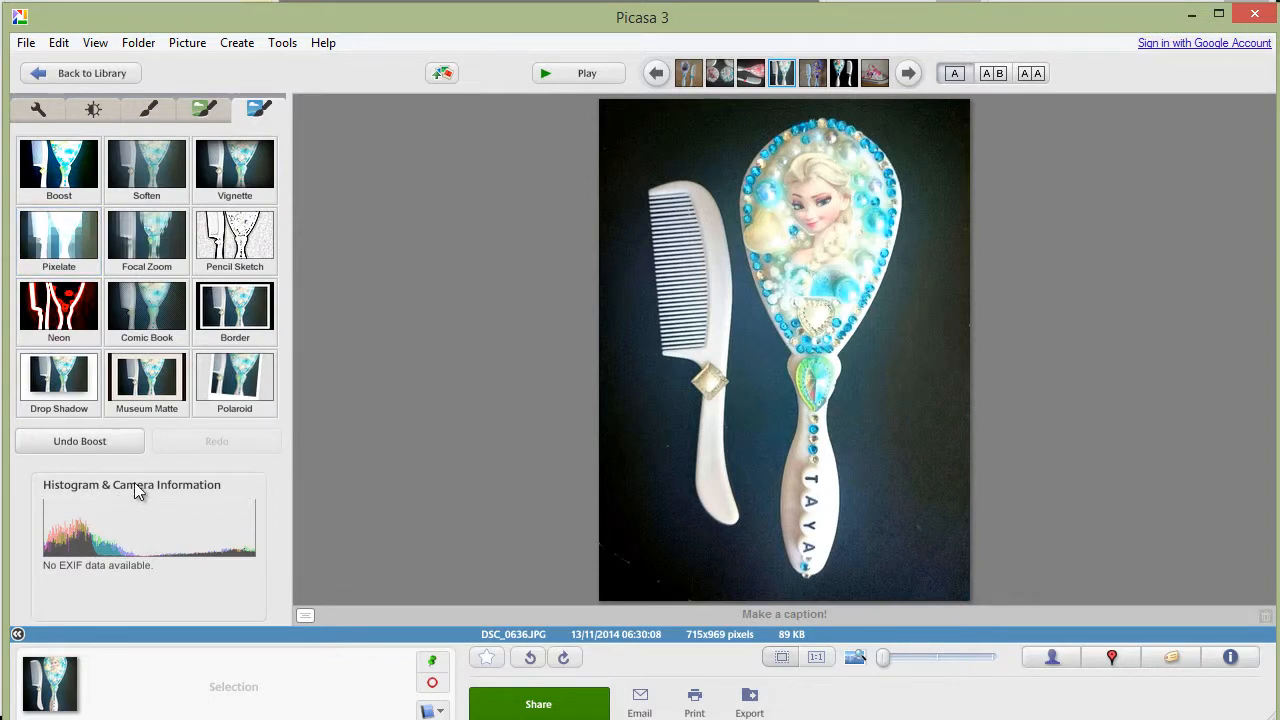
# Darken the photo's background by raising Shadows to about half, keeping Fill Light at its minimum
pyautogui.click(94, 110)
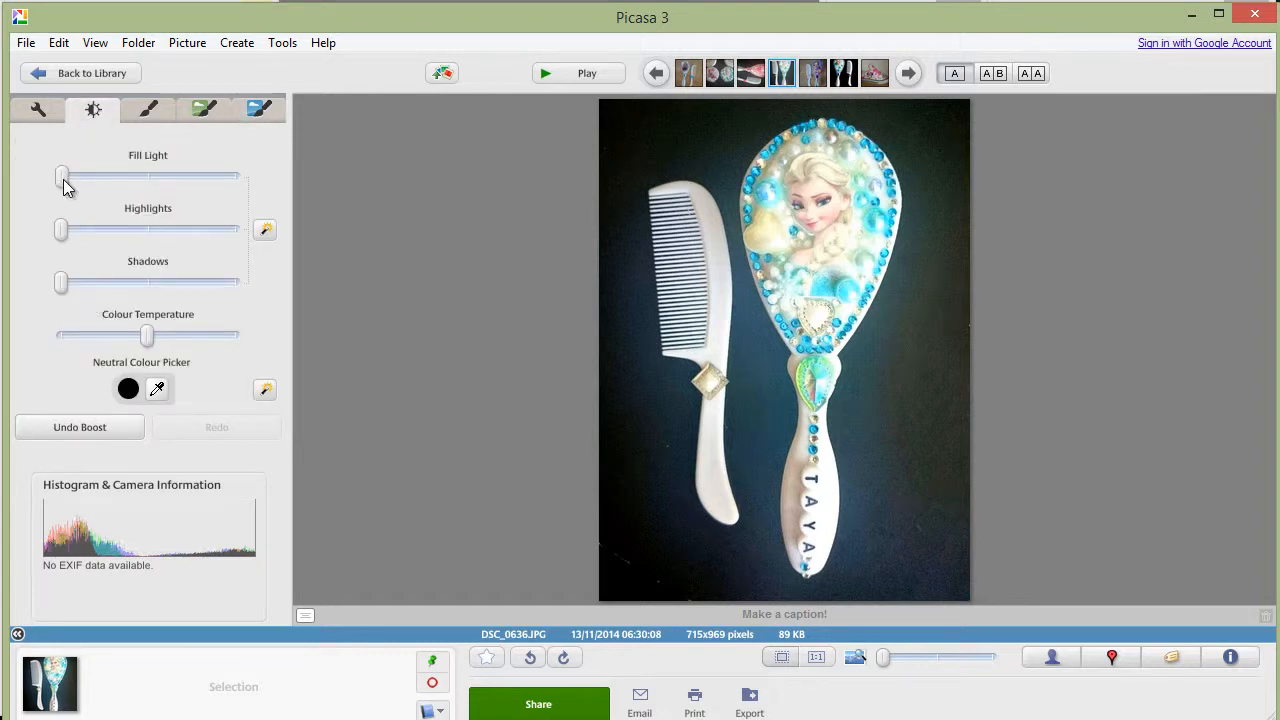
pyautogui.moveTo(62, 178); pyautogui.dragTo(26, 178)
pyautogui.moveTo(62, 281); pyautogui.dragTo(152, 287)
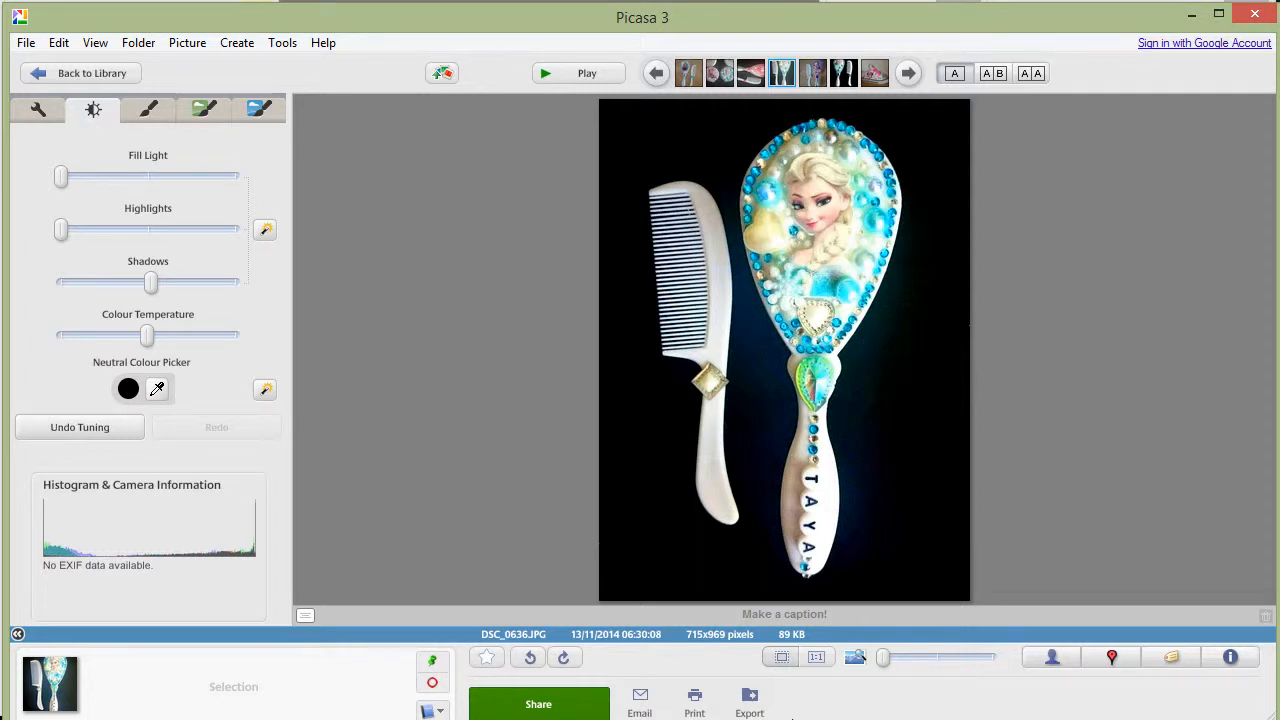
# Start exporting the edited photo and choose the Processed pics folder inside Nicola Shoes as the export location
pyautogui.click(751, 703)
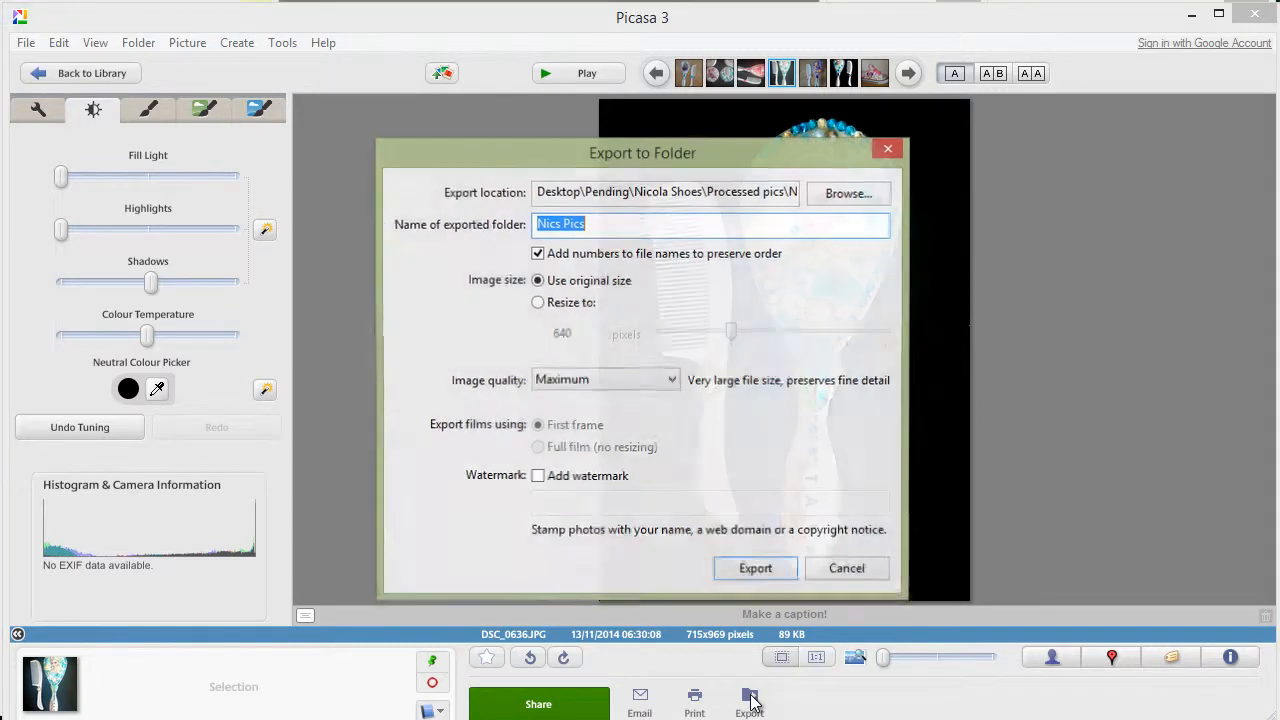
pyautogui.click(830, 200)
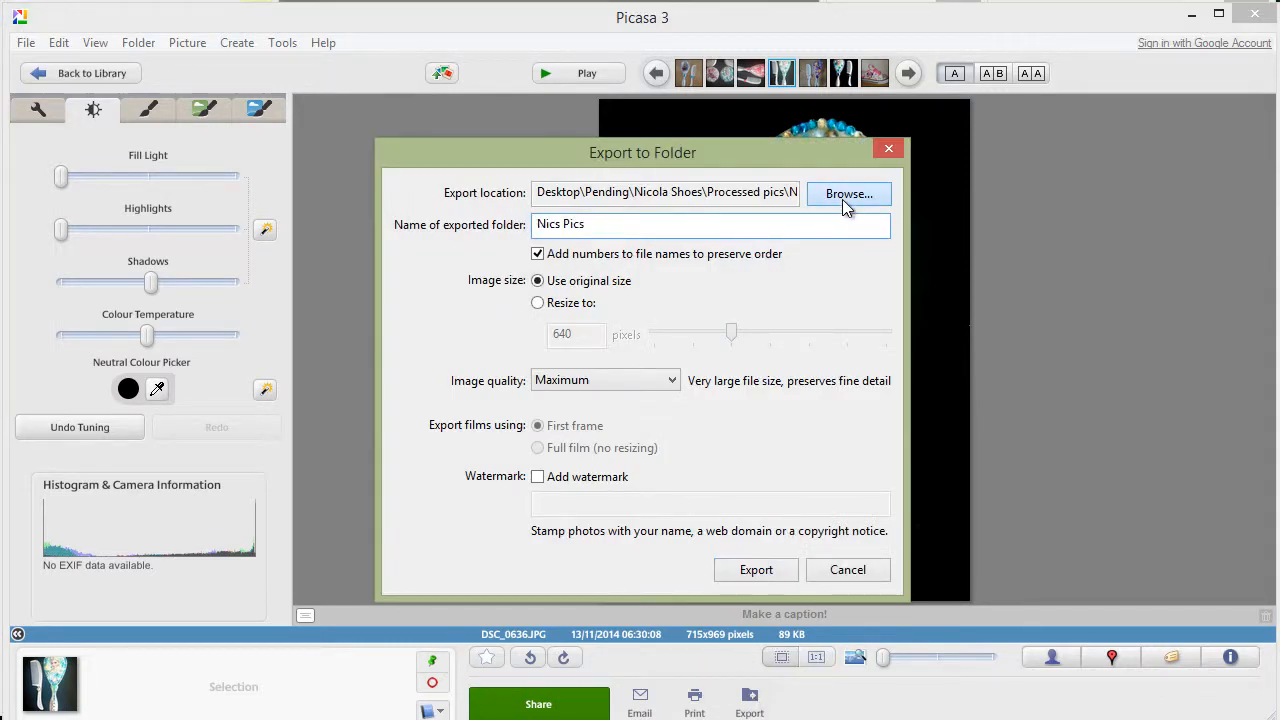
pyautogui.click(588, 306)
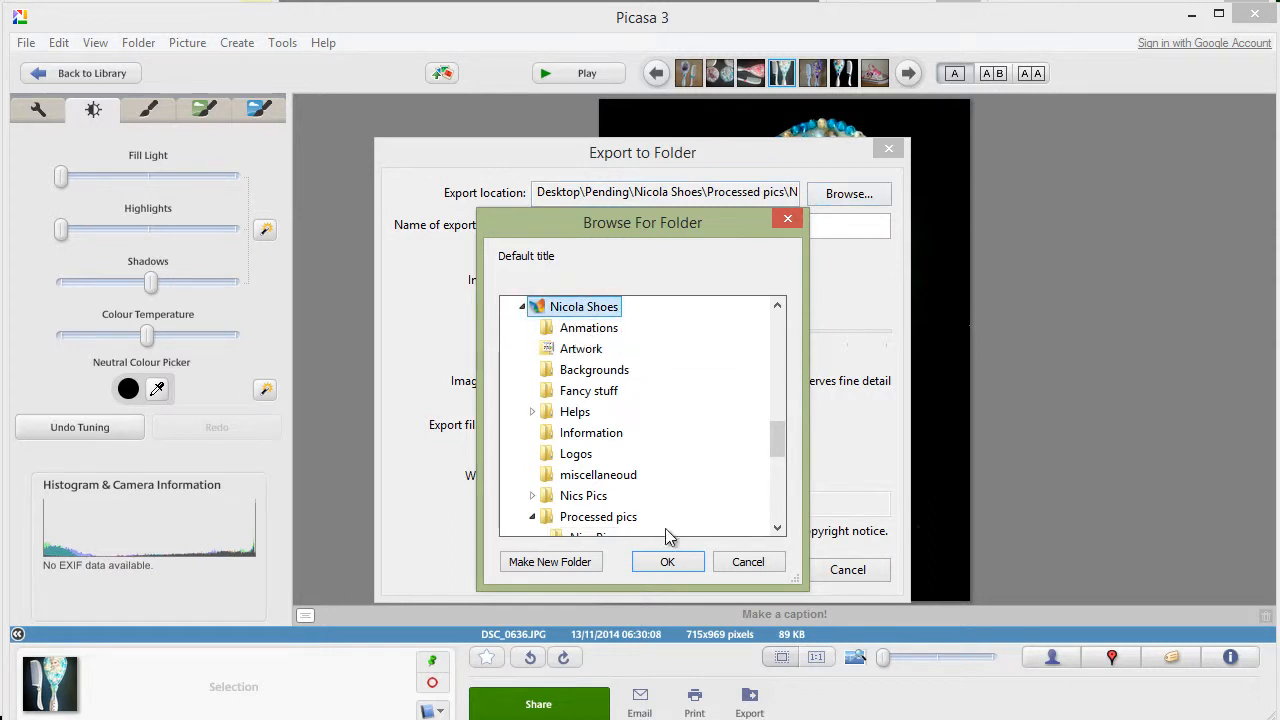
pyautogui.click(588, 518)
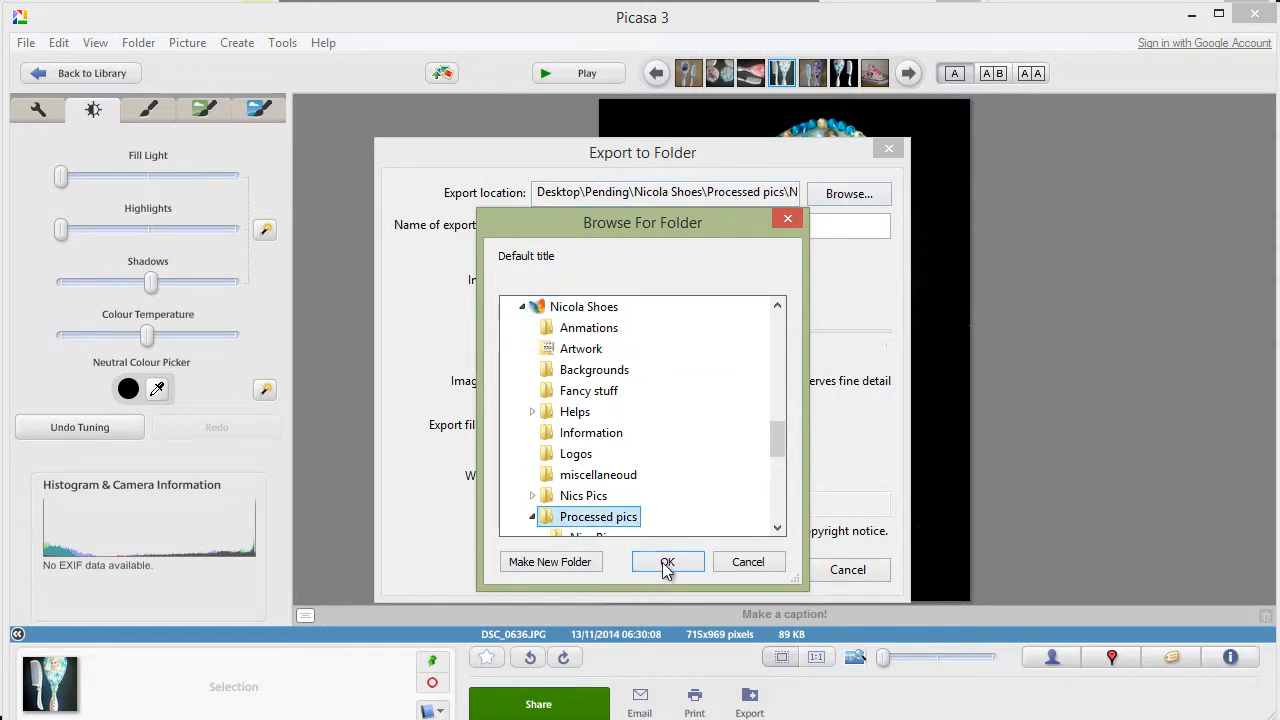
pyautogui.click(666, 563)
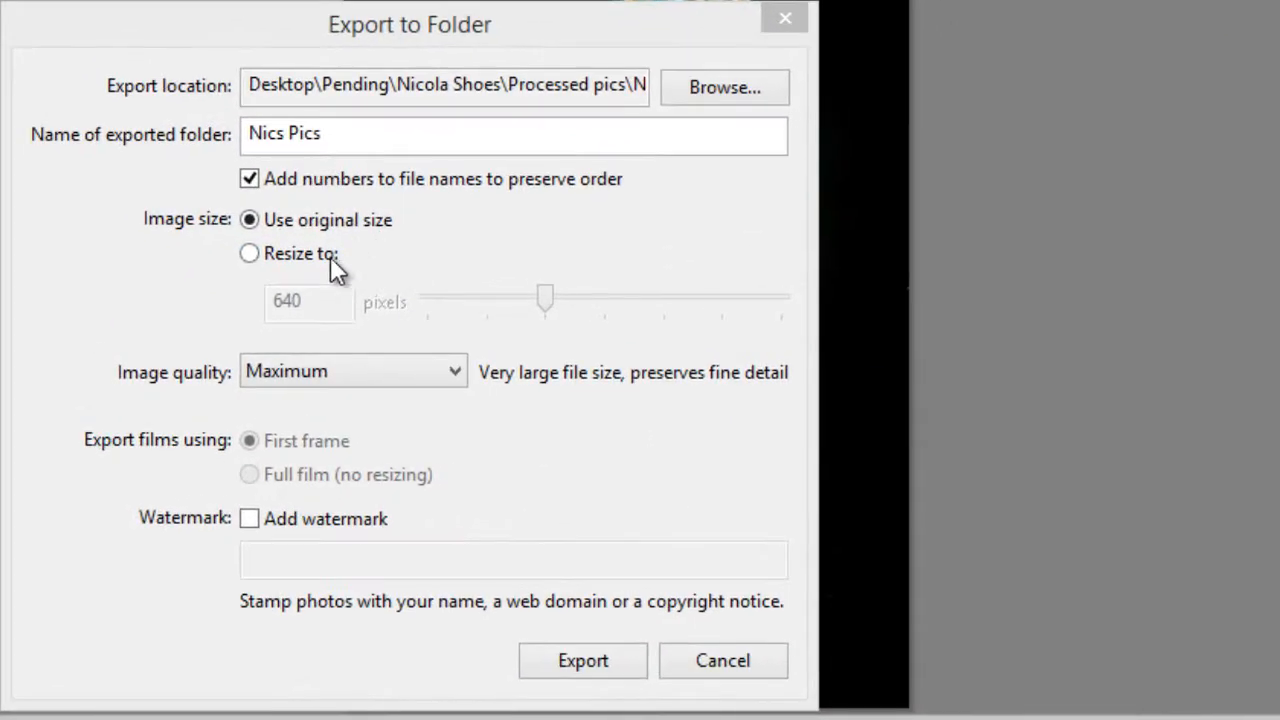
# Try resizing the export to 800 pixels, switch back to the original size, and export the photo
pyautogui.click(255, 253)
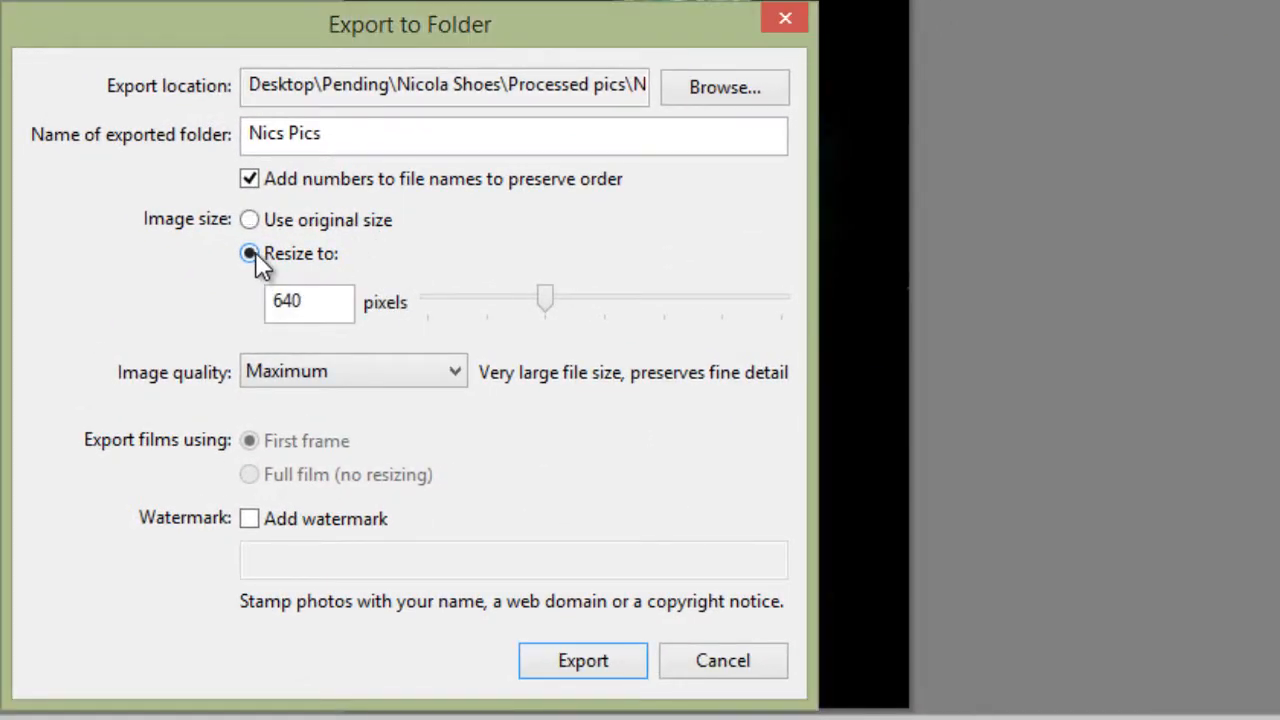
pyautogui.moveTo(544, 300); pyautogui.dragTo(577, 316)
pyautogui.click(252, 221)
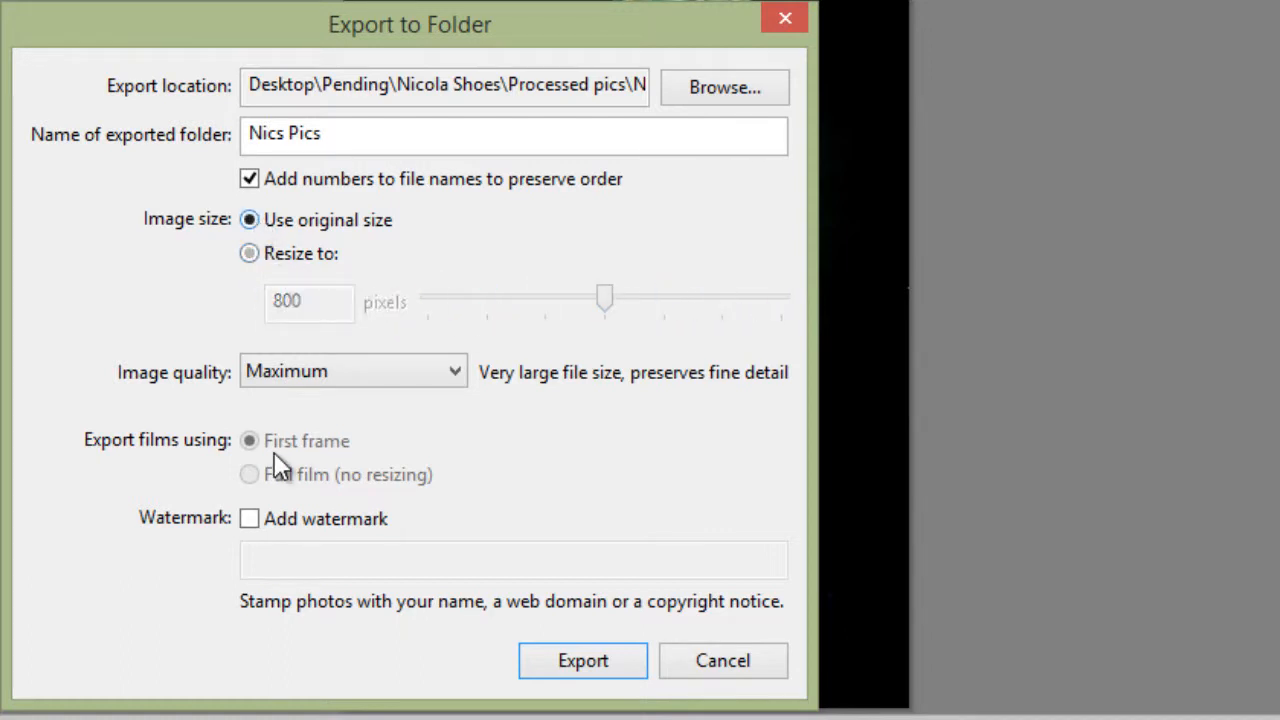
pyautogui.click(579, 658)
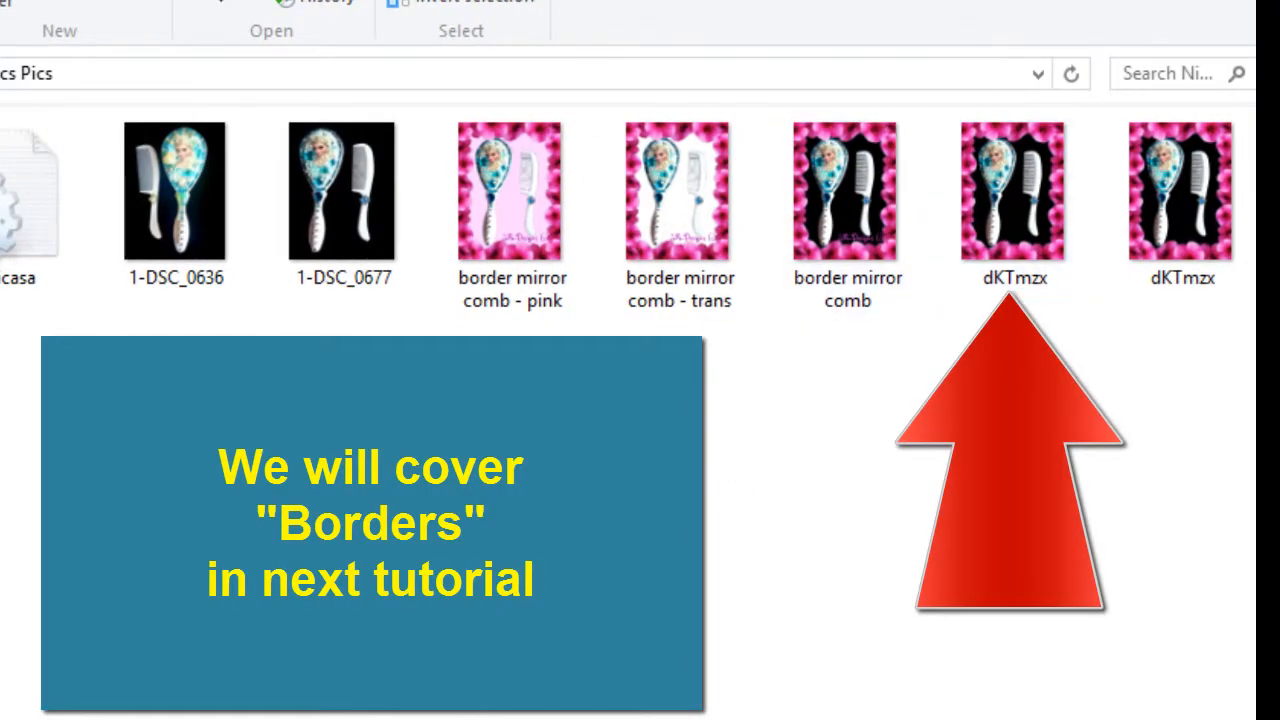
# Try a Square: CD Cover crop across the comb and the brush head, and cancel it
pyautogui.click(376, 135)
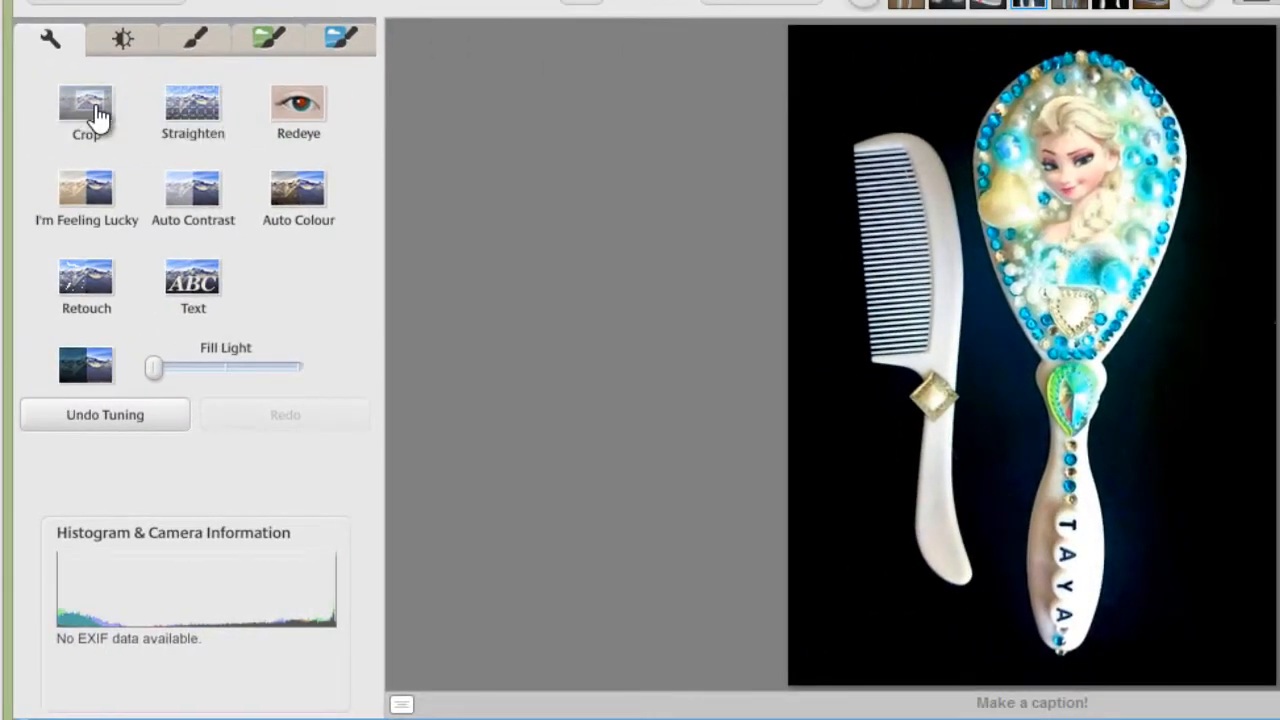
pyautogui.click(90, 108)
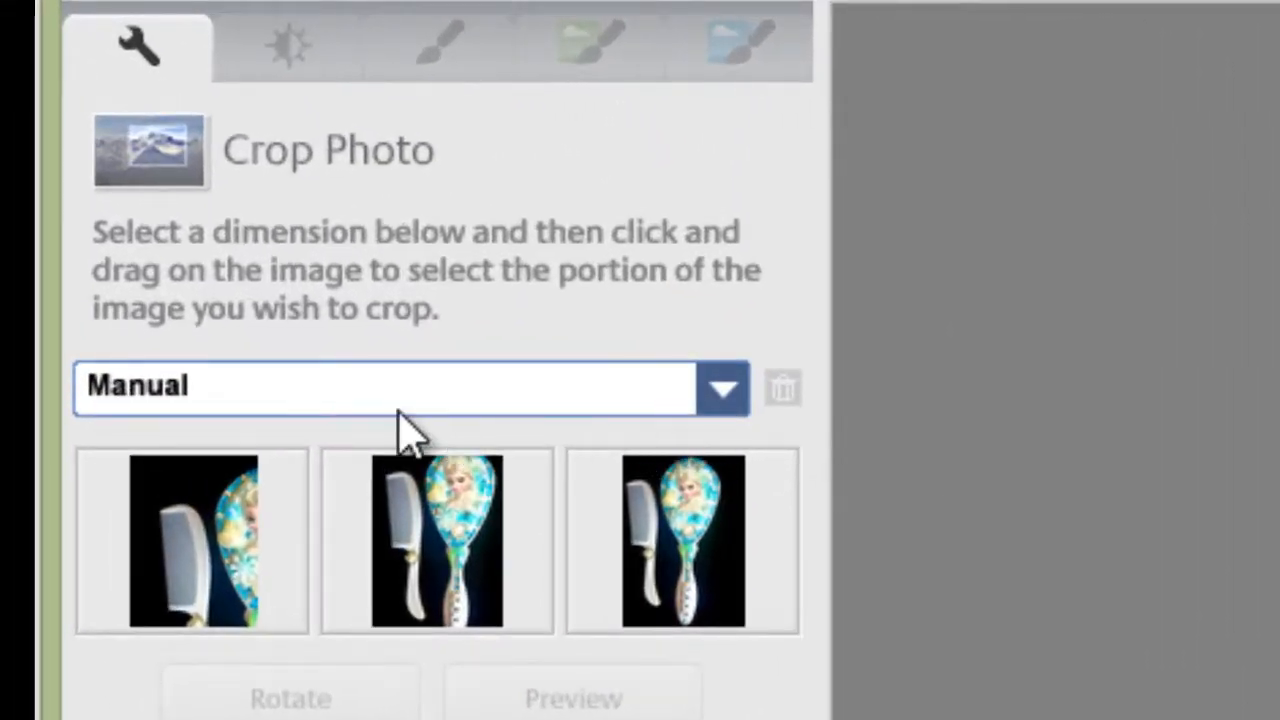
pyautogui.click(720, 392)
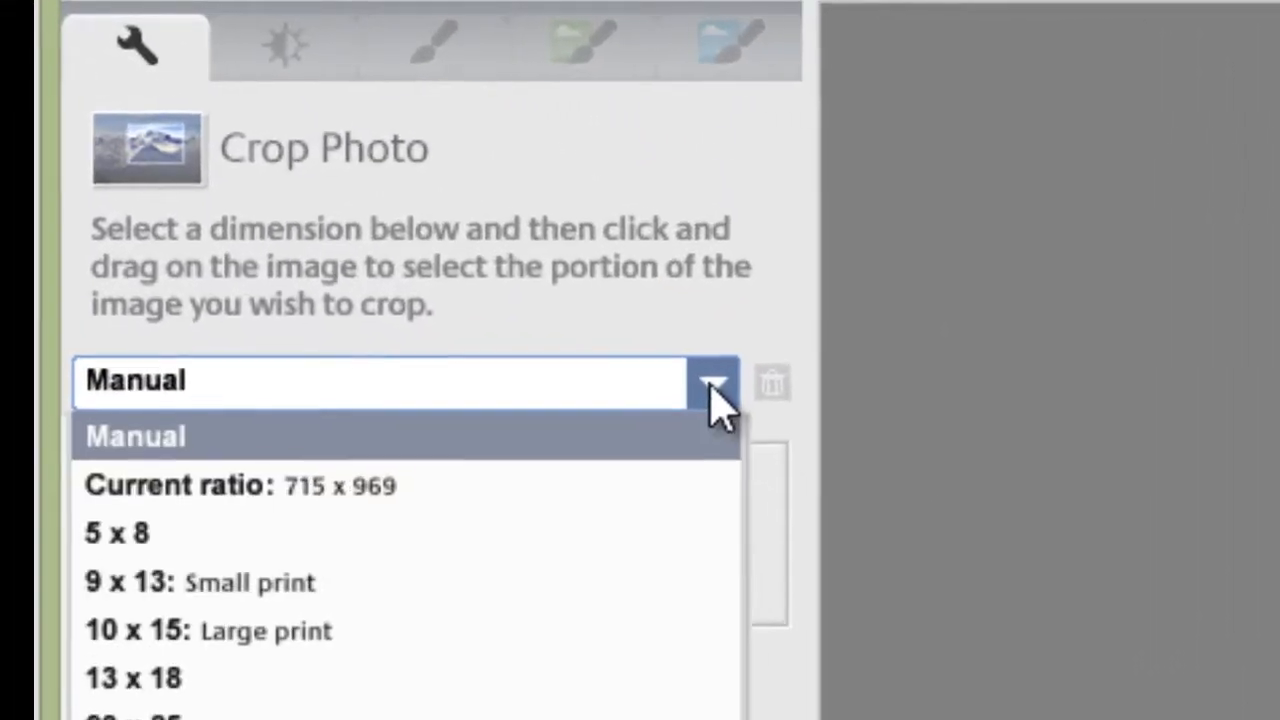
pyautogui.click(352, 668)
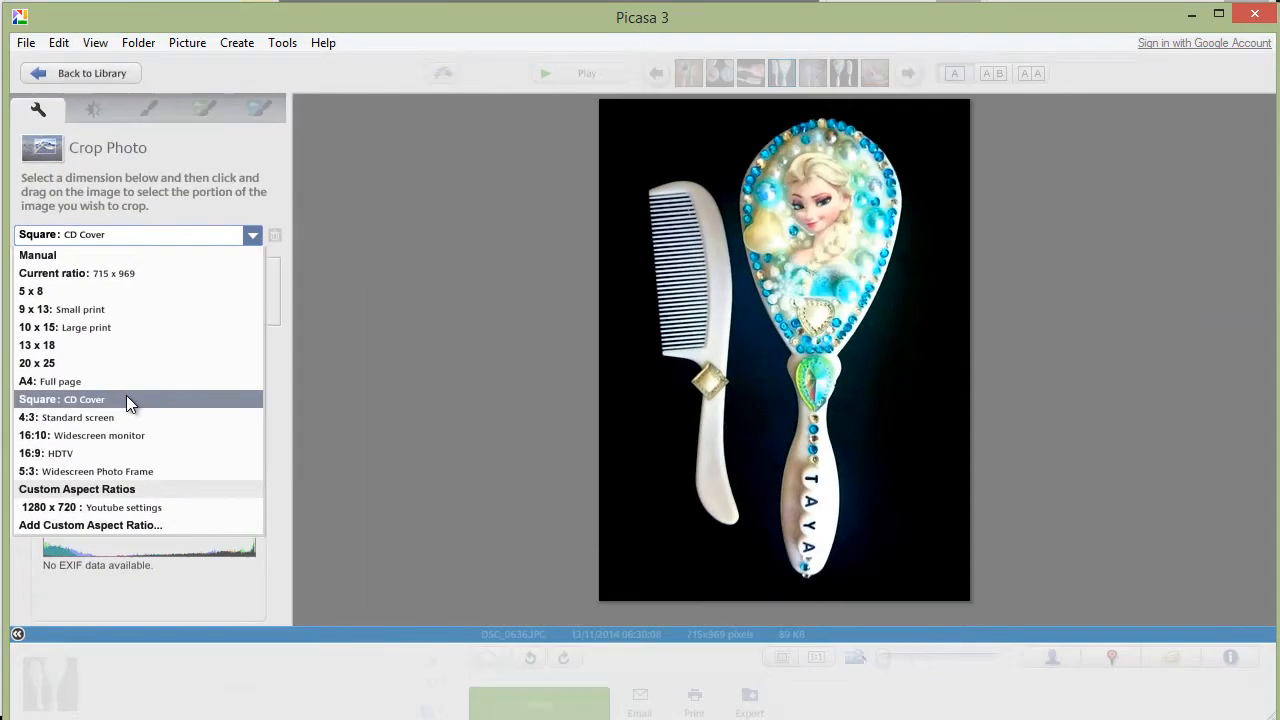
pyautogui.click(126, 399)
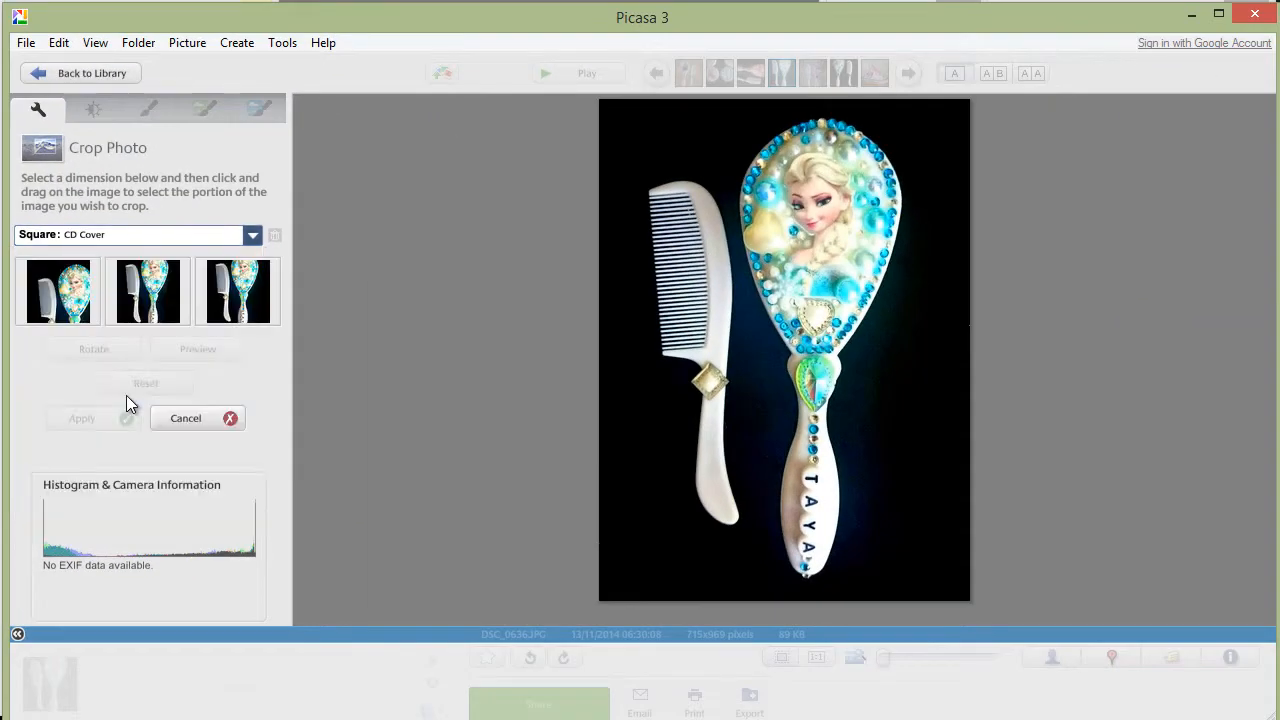
pyautogui.moveTo(635, 183); pyautogui.dragTo(912, 495)
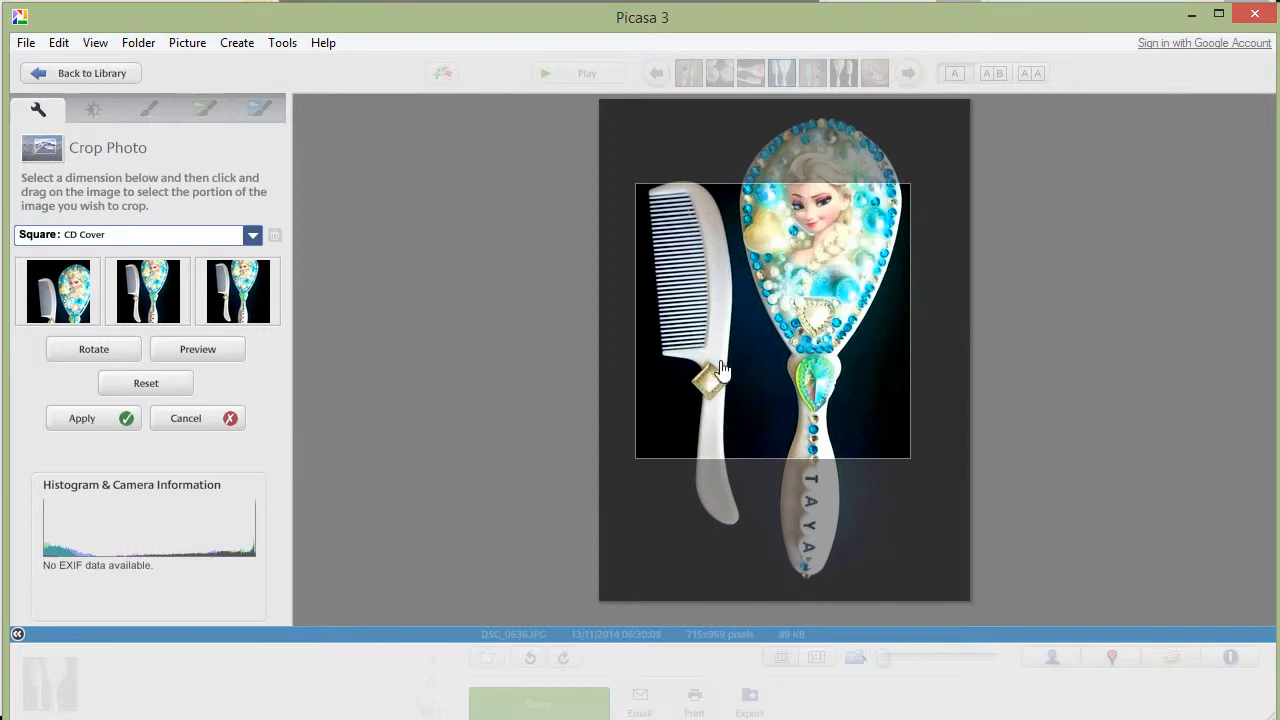
pyautogui.click(177, 420)
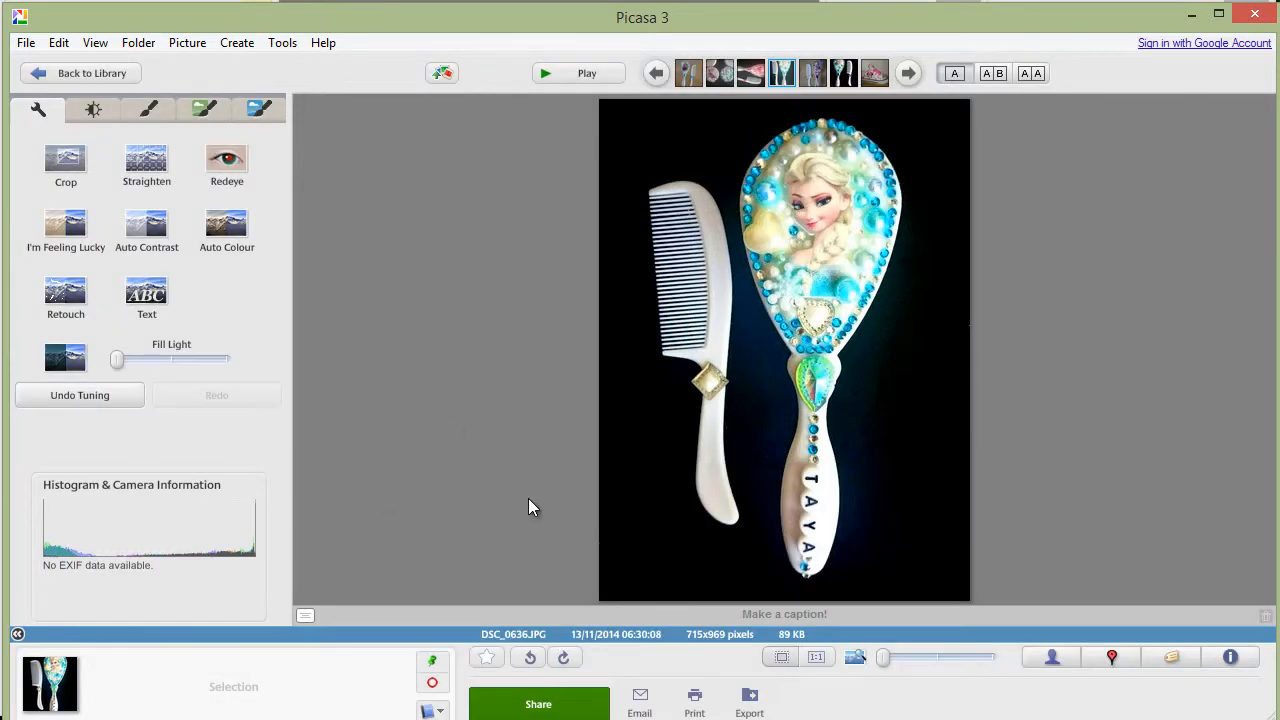